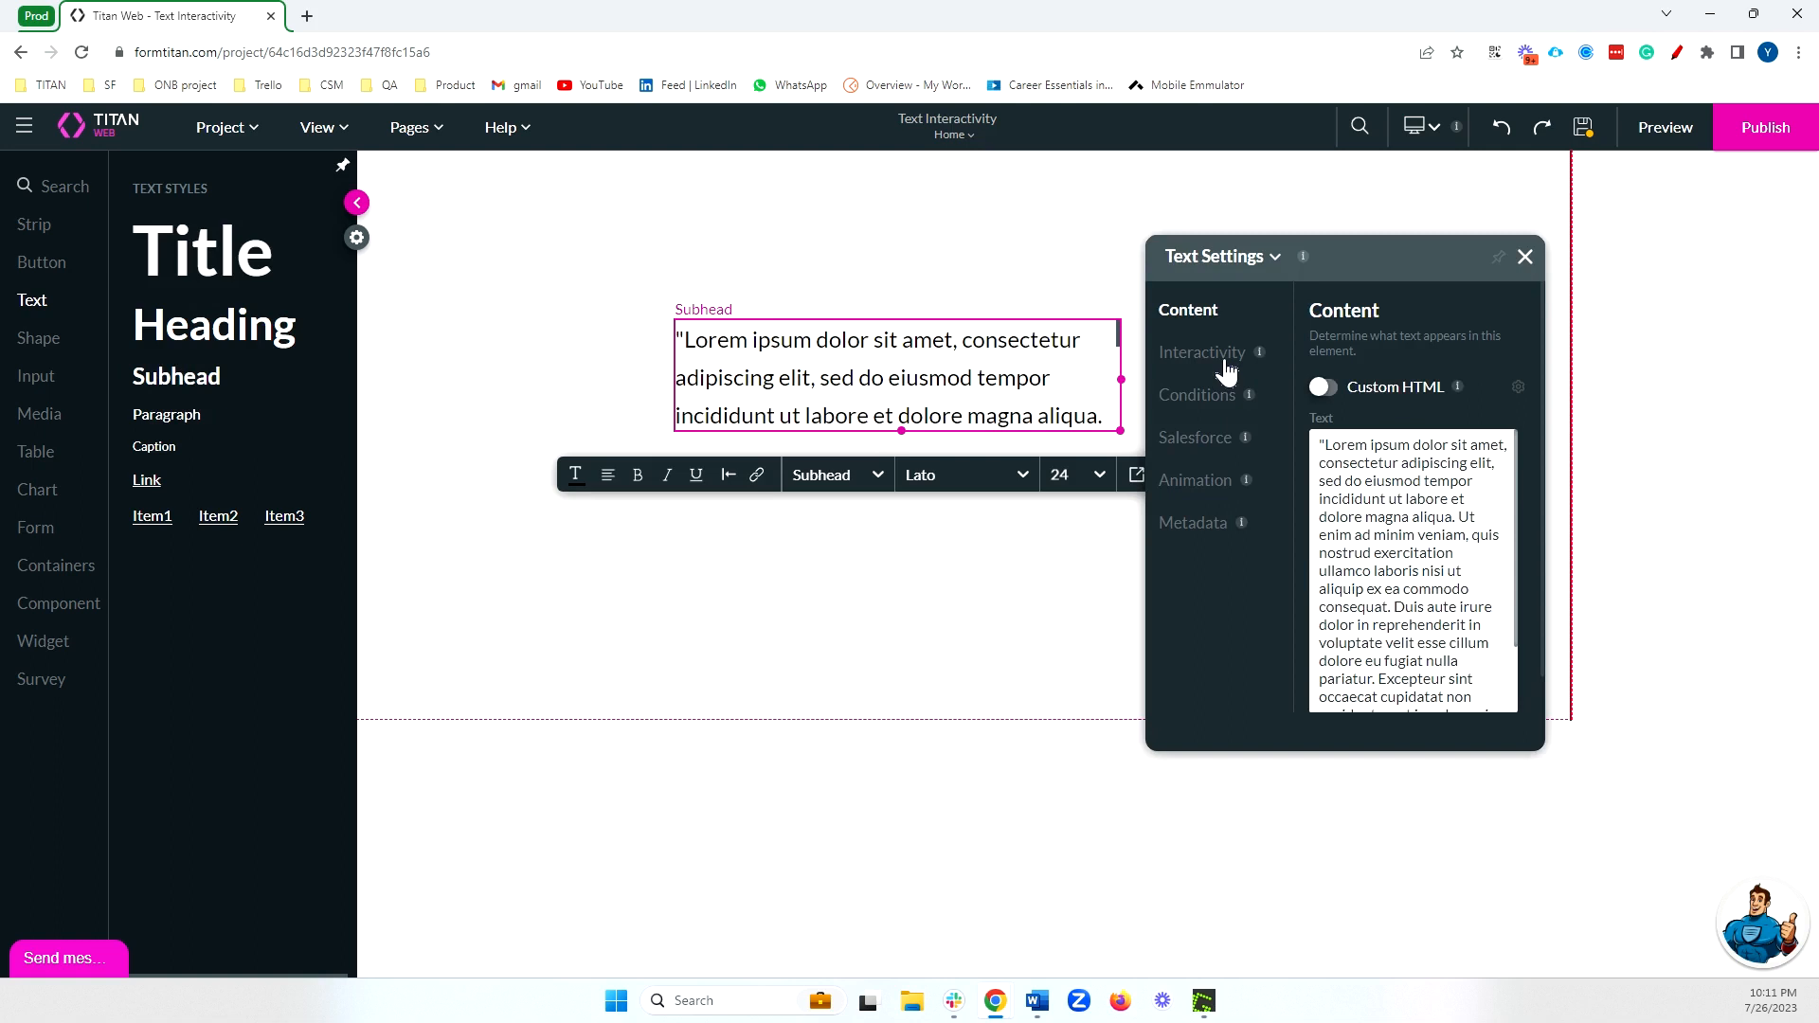
# Open the subhead text's Interactivity settings and review the Confirmation configuration, leaving Confirmation off.
pyautogui.click(1225, 364)
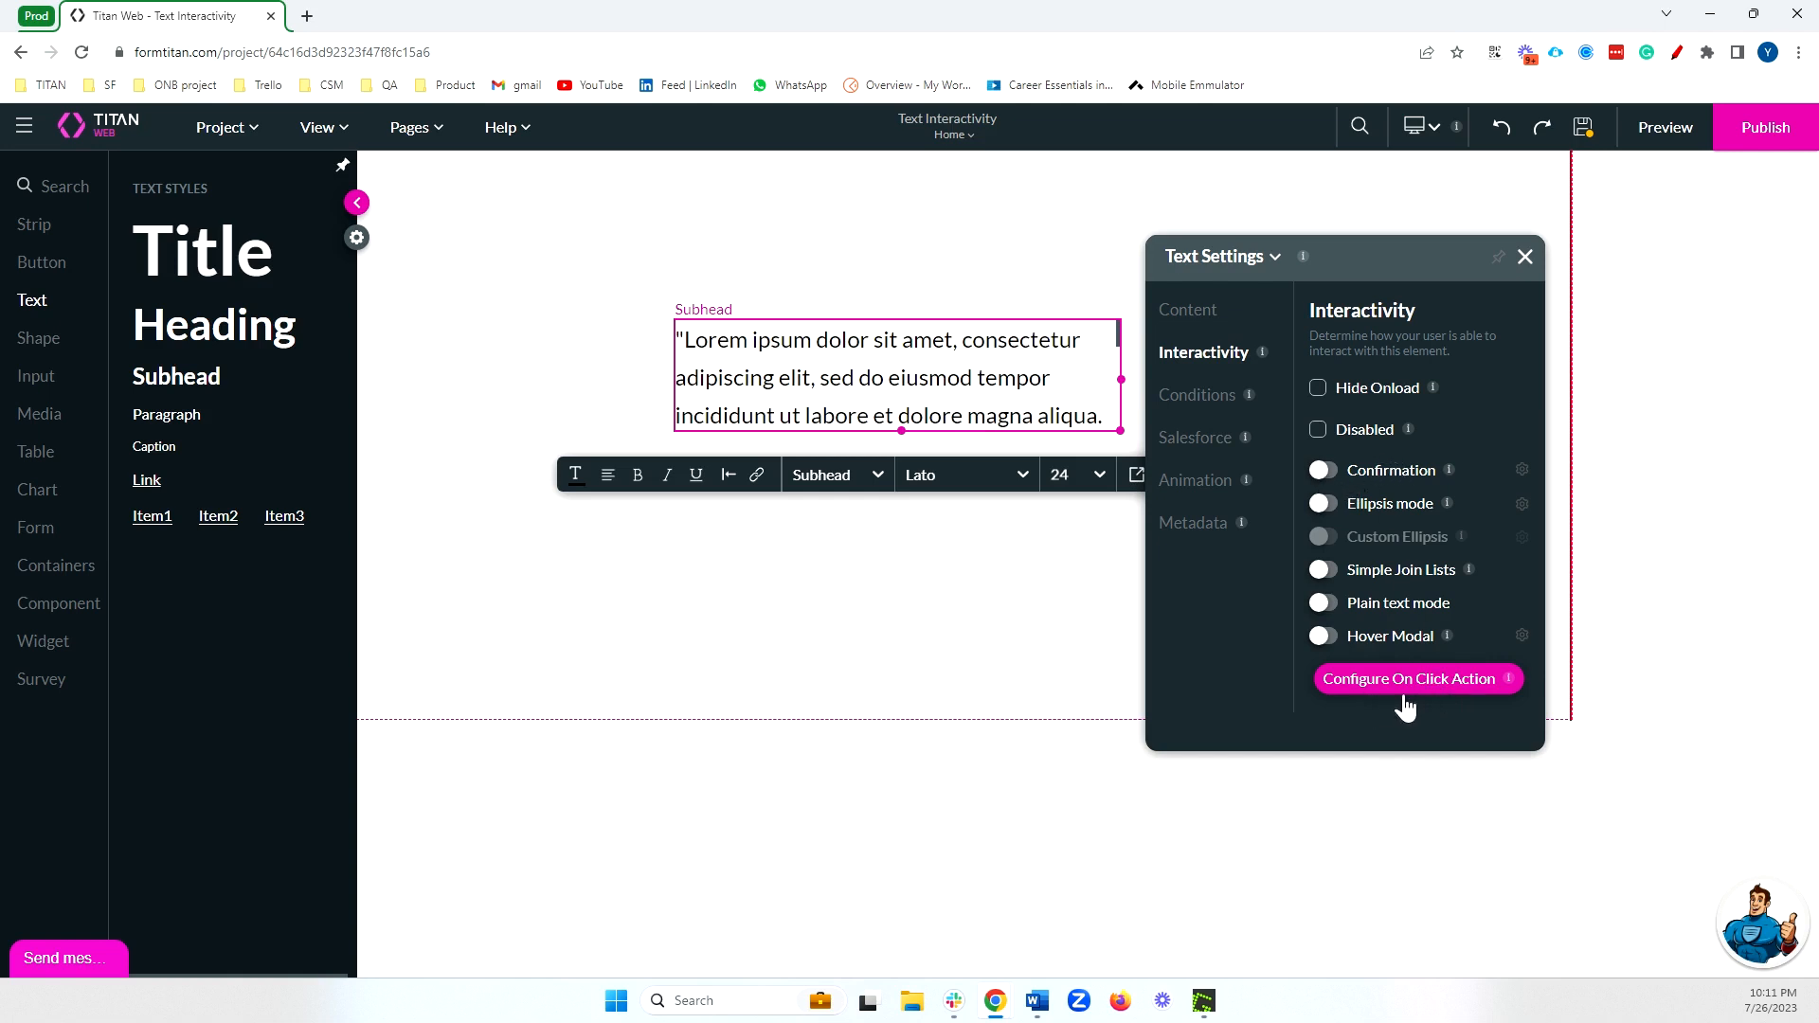
pyautogui.click(1324, 474)
pyautogui.click(1523, 469)
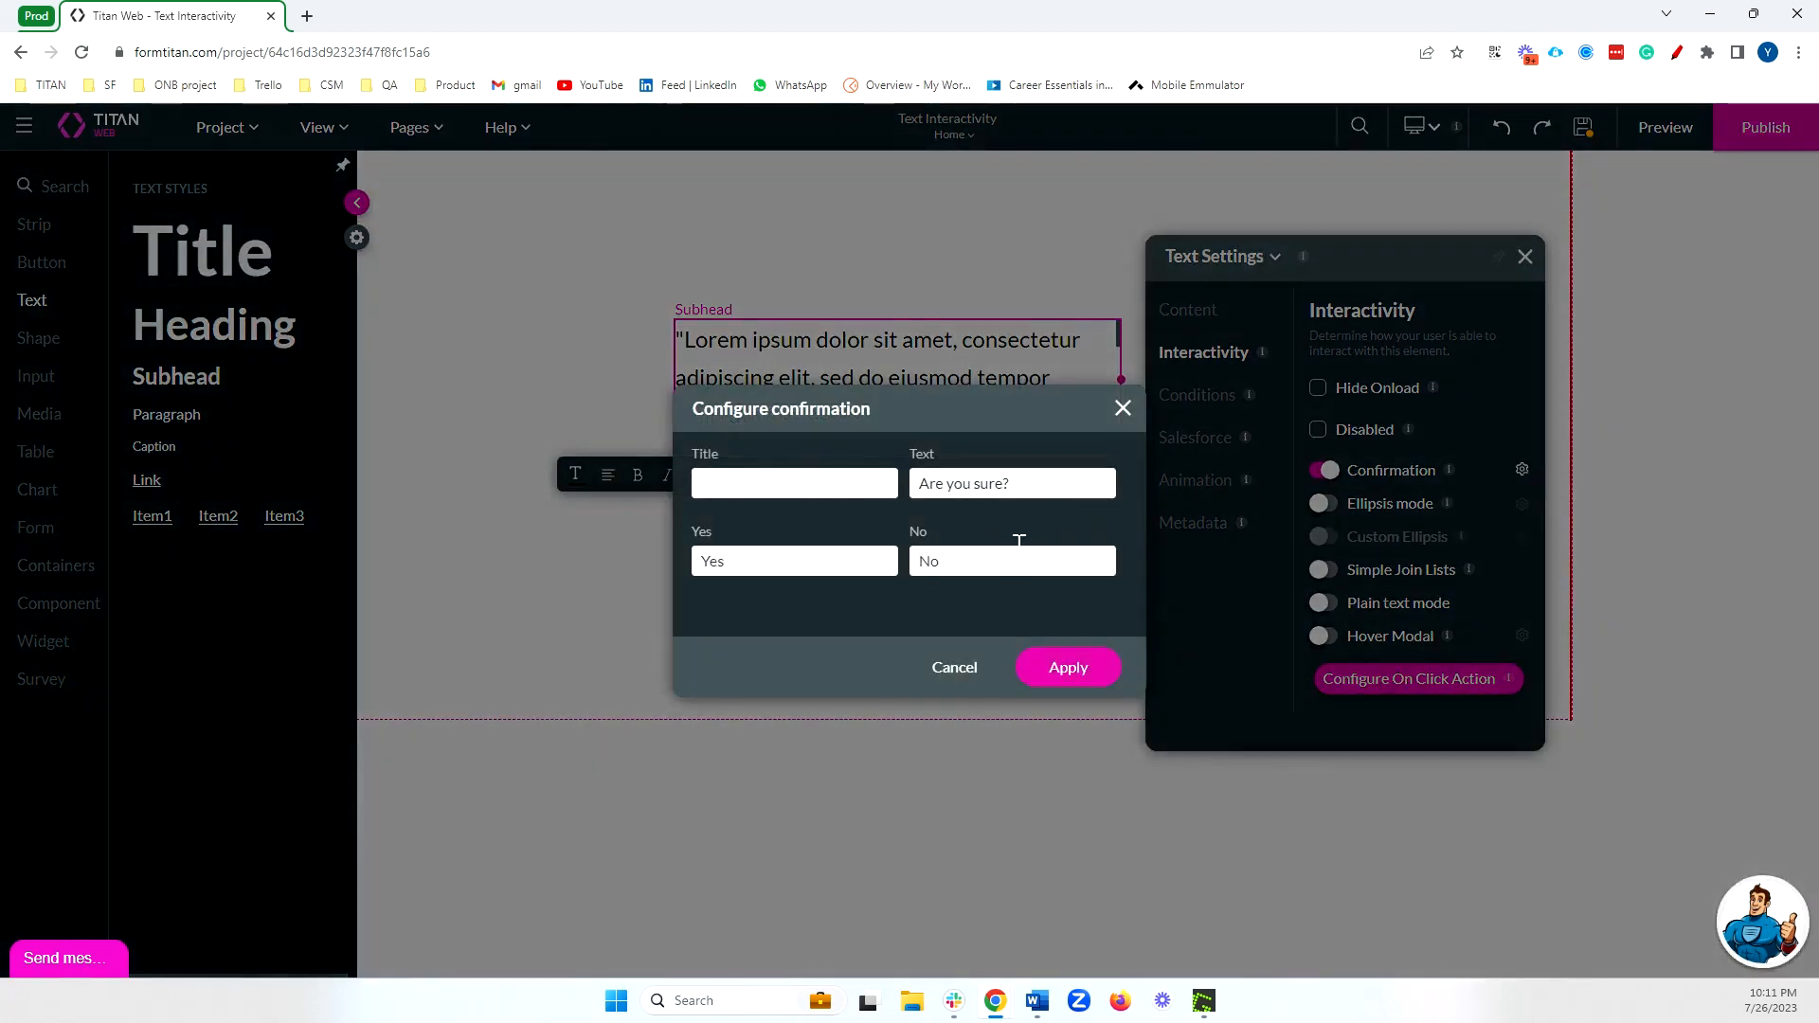
pyautogui.click(1123, 408)
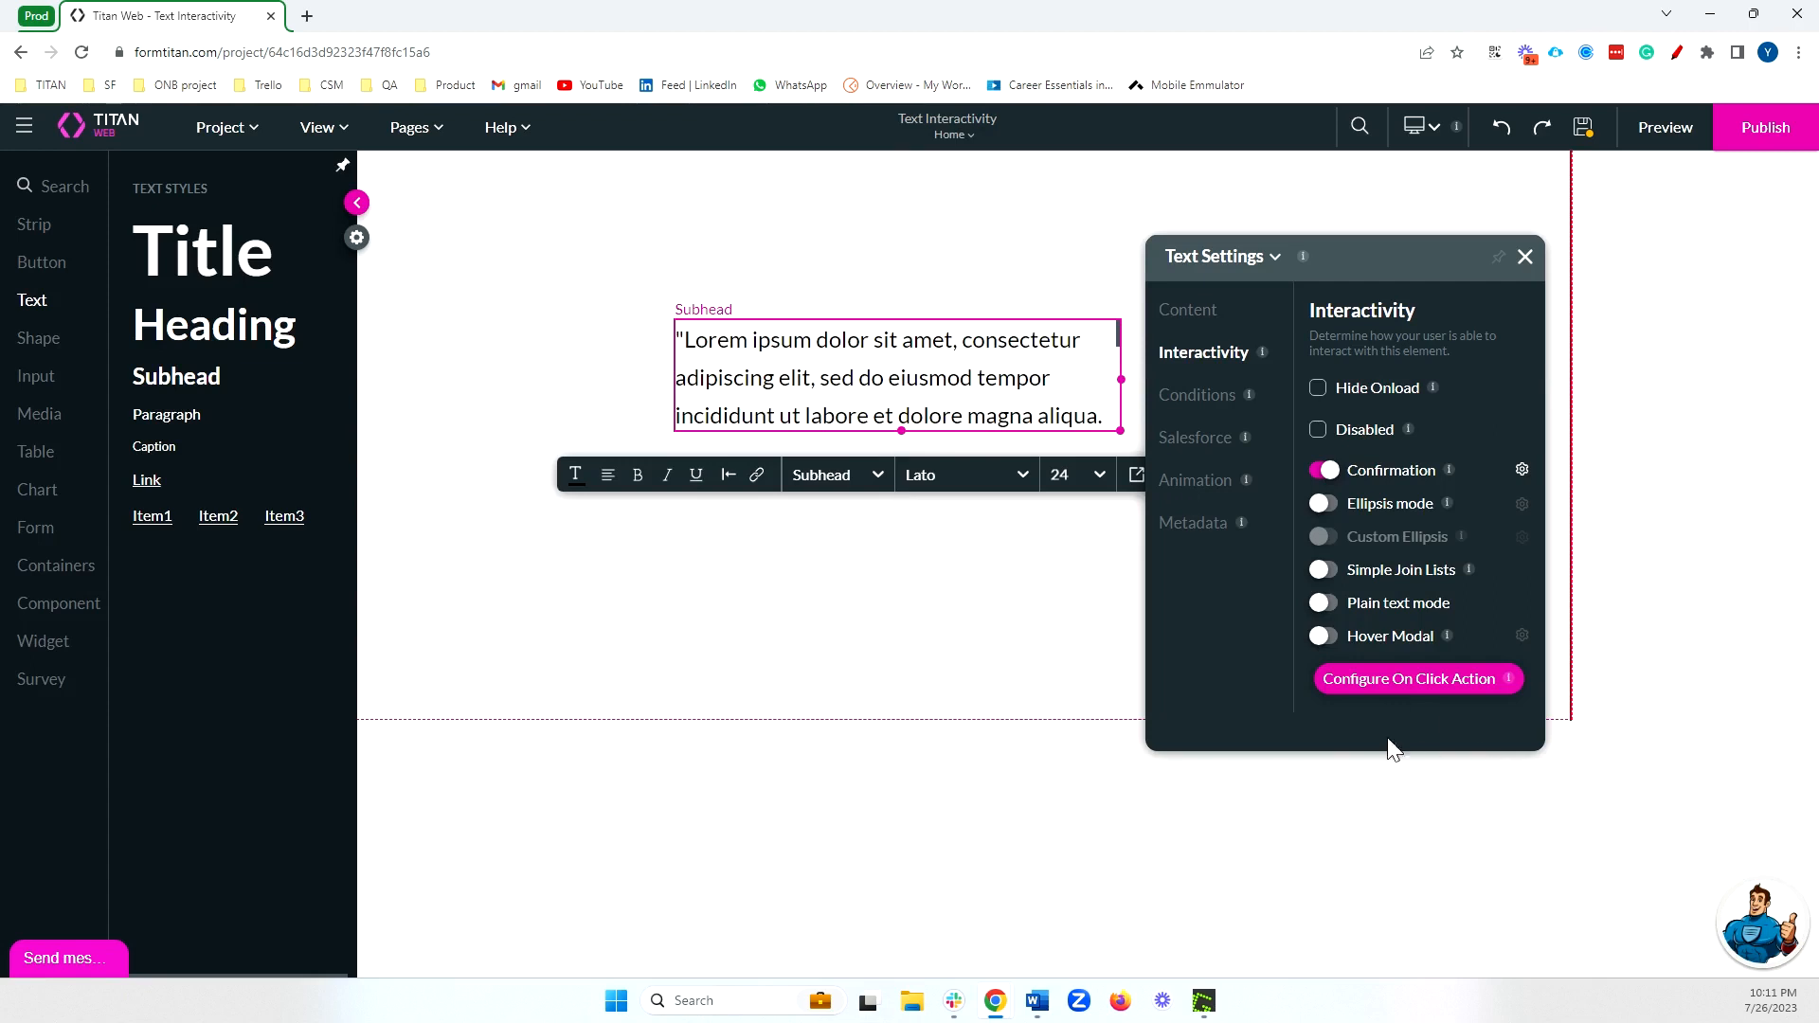
pyautogui.click(1329, 474)
# Turn off the trial of Ellipsis mode and look through the subhead's full overflowing text.
pyautogui.click(1388, 506)
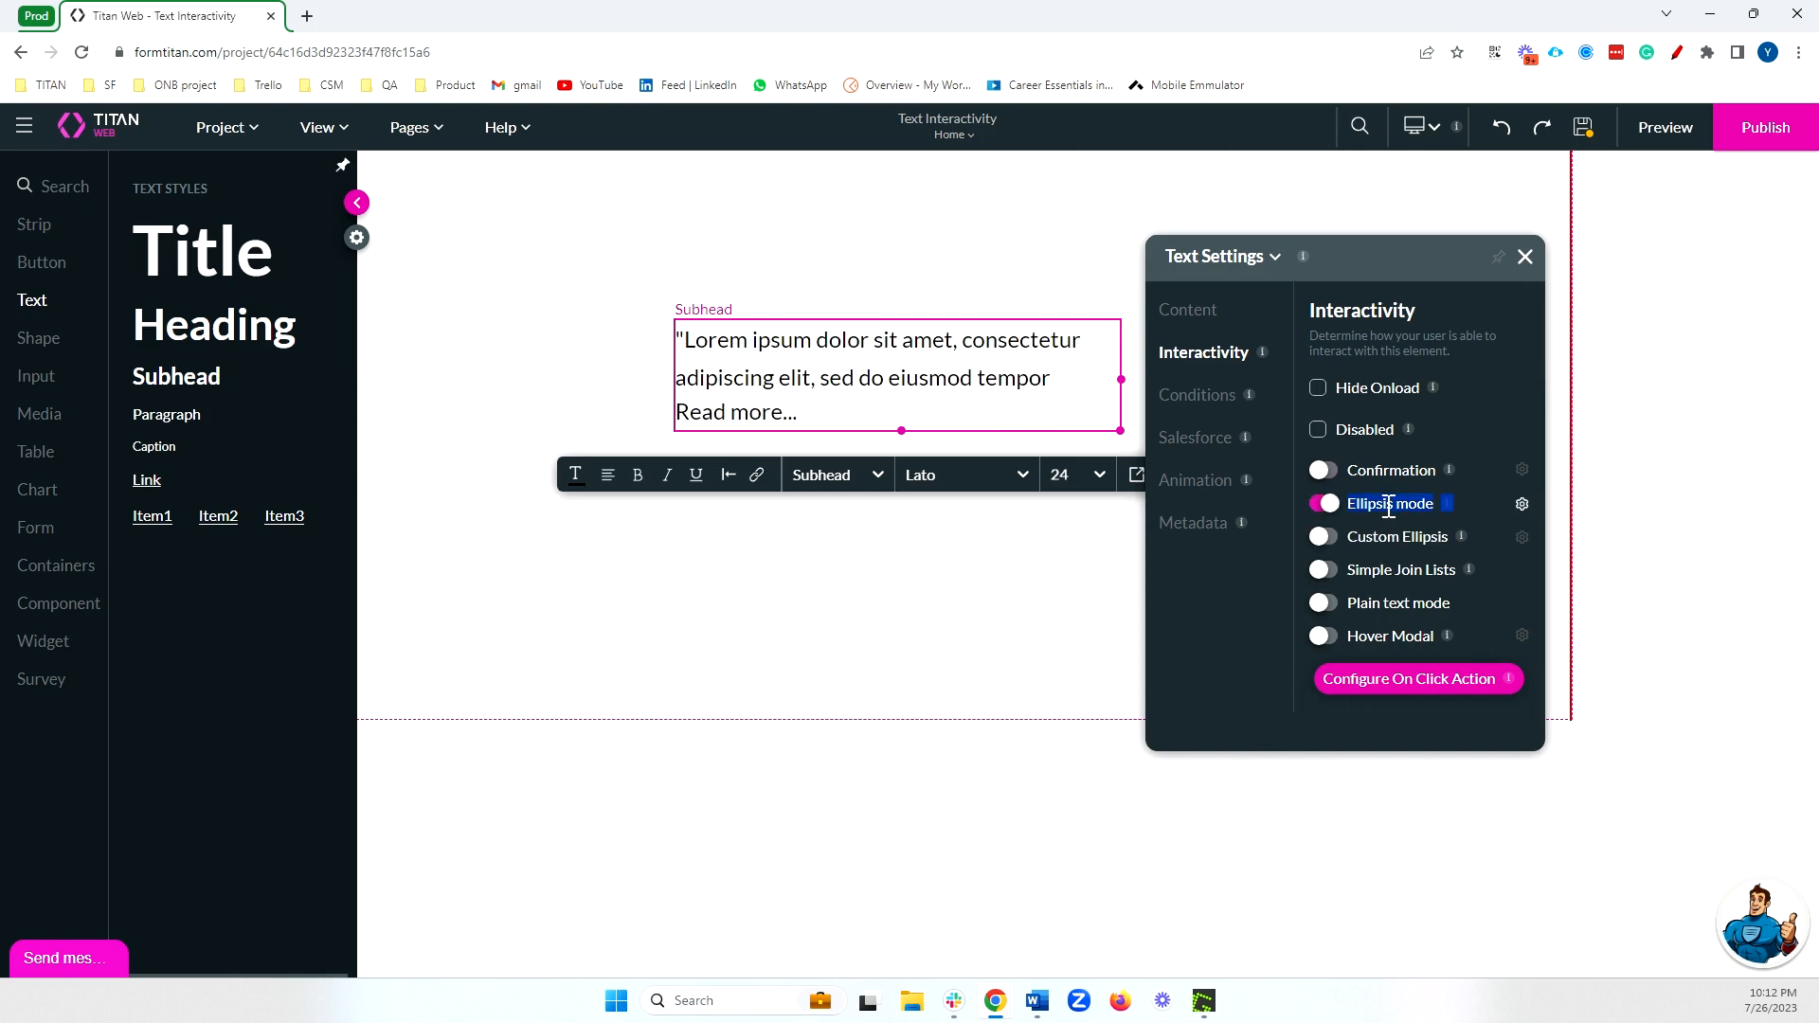
pyautogui.click(1388, 507)
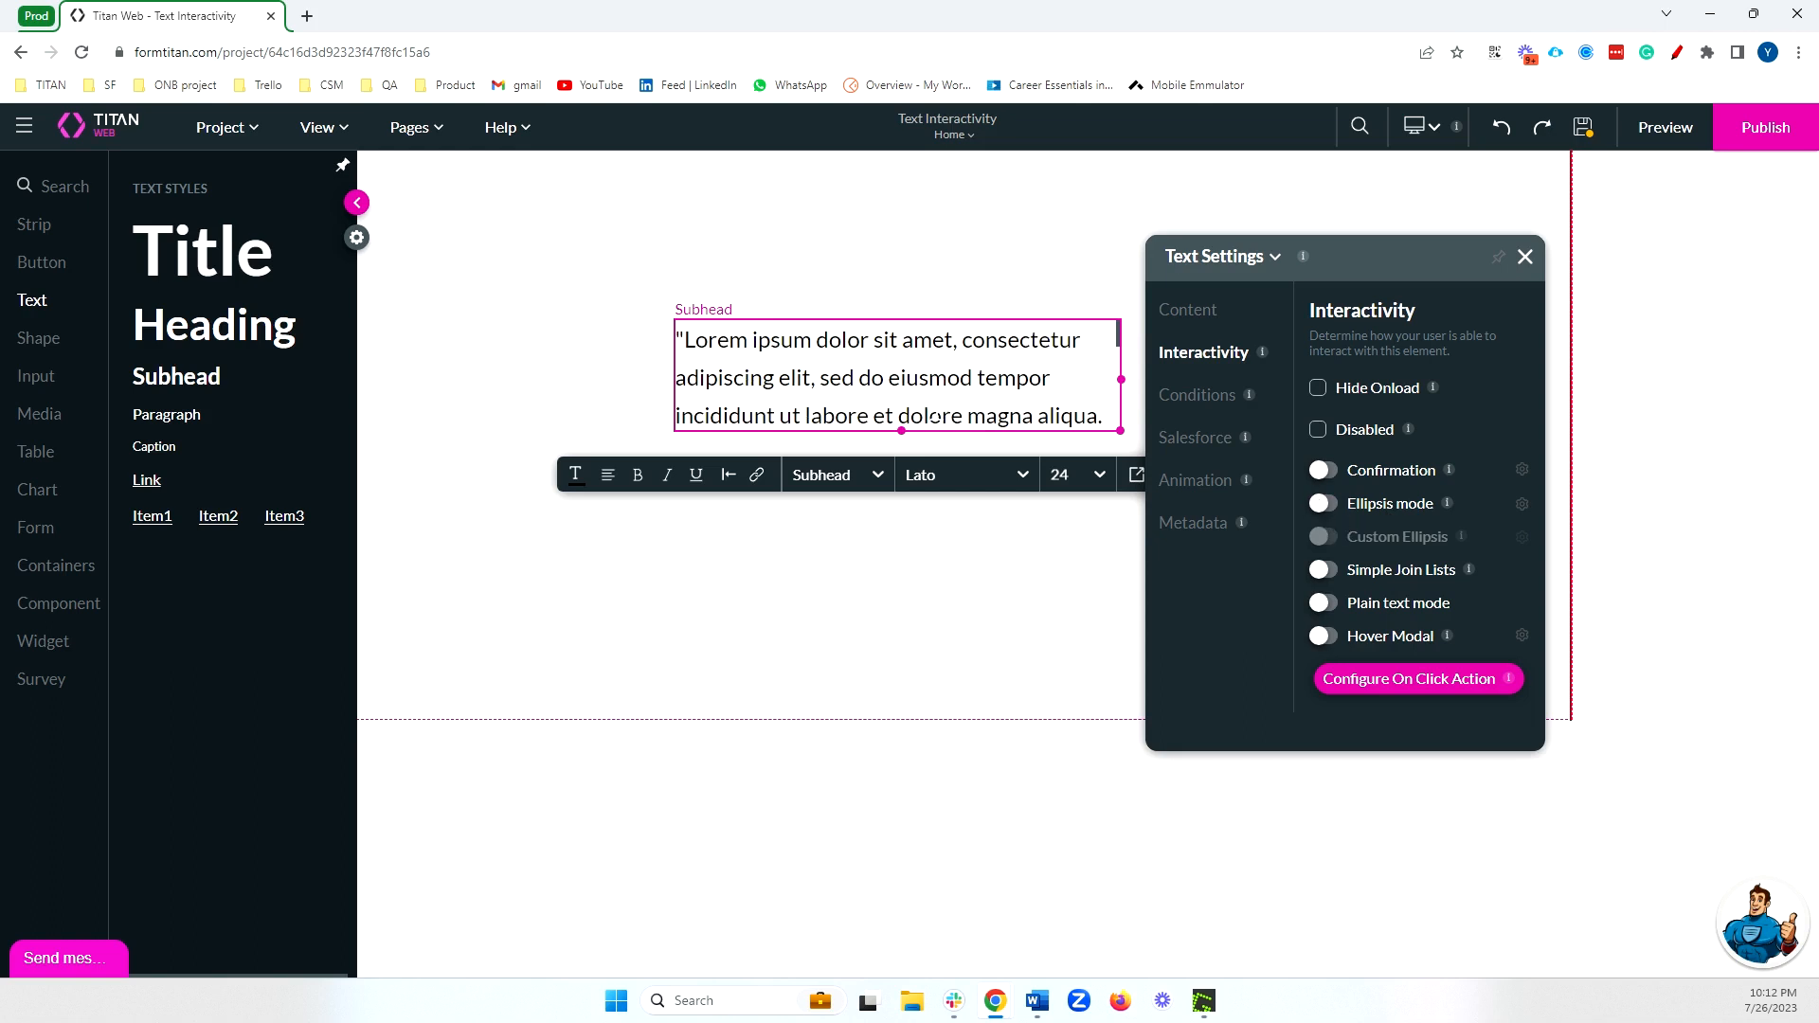
pyautogui.scroll(-6, 939, 389)
pyautogui.scroll(6, 938, 383)
pyautogui.scroll(-6, 941, 388)
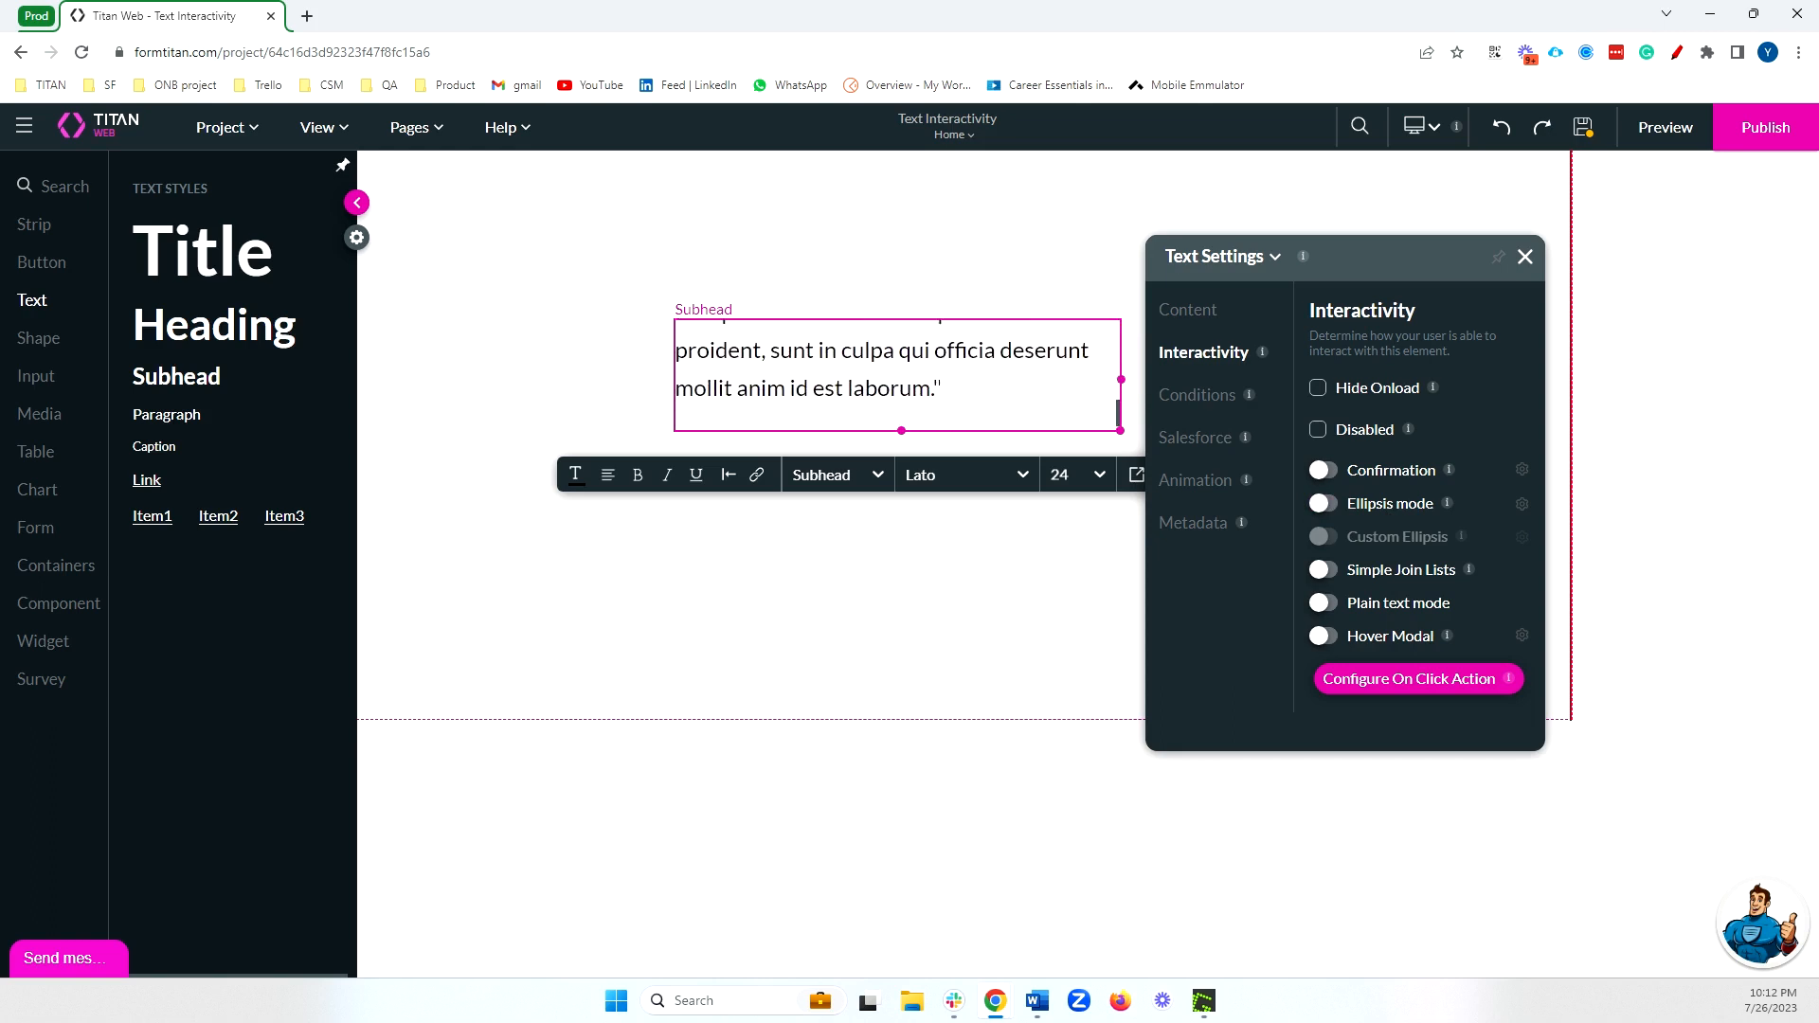
pyautogui.scroll(6, 941, 389)
# Make the subhead text box slightly taller and enable Ellipsis mode, keeping the label "Read more..." and the title "View all".
pyautogui.moveTo(902, 430)
pyautogui.mouseDown()
pyautogui.moveTo(905, 737)
pyautogui.moveTo(901, 421)
pyautogui.moveTo(901, 450)
pyautogui.mouseUp()
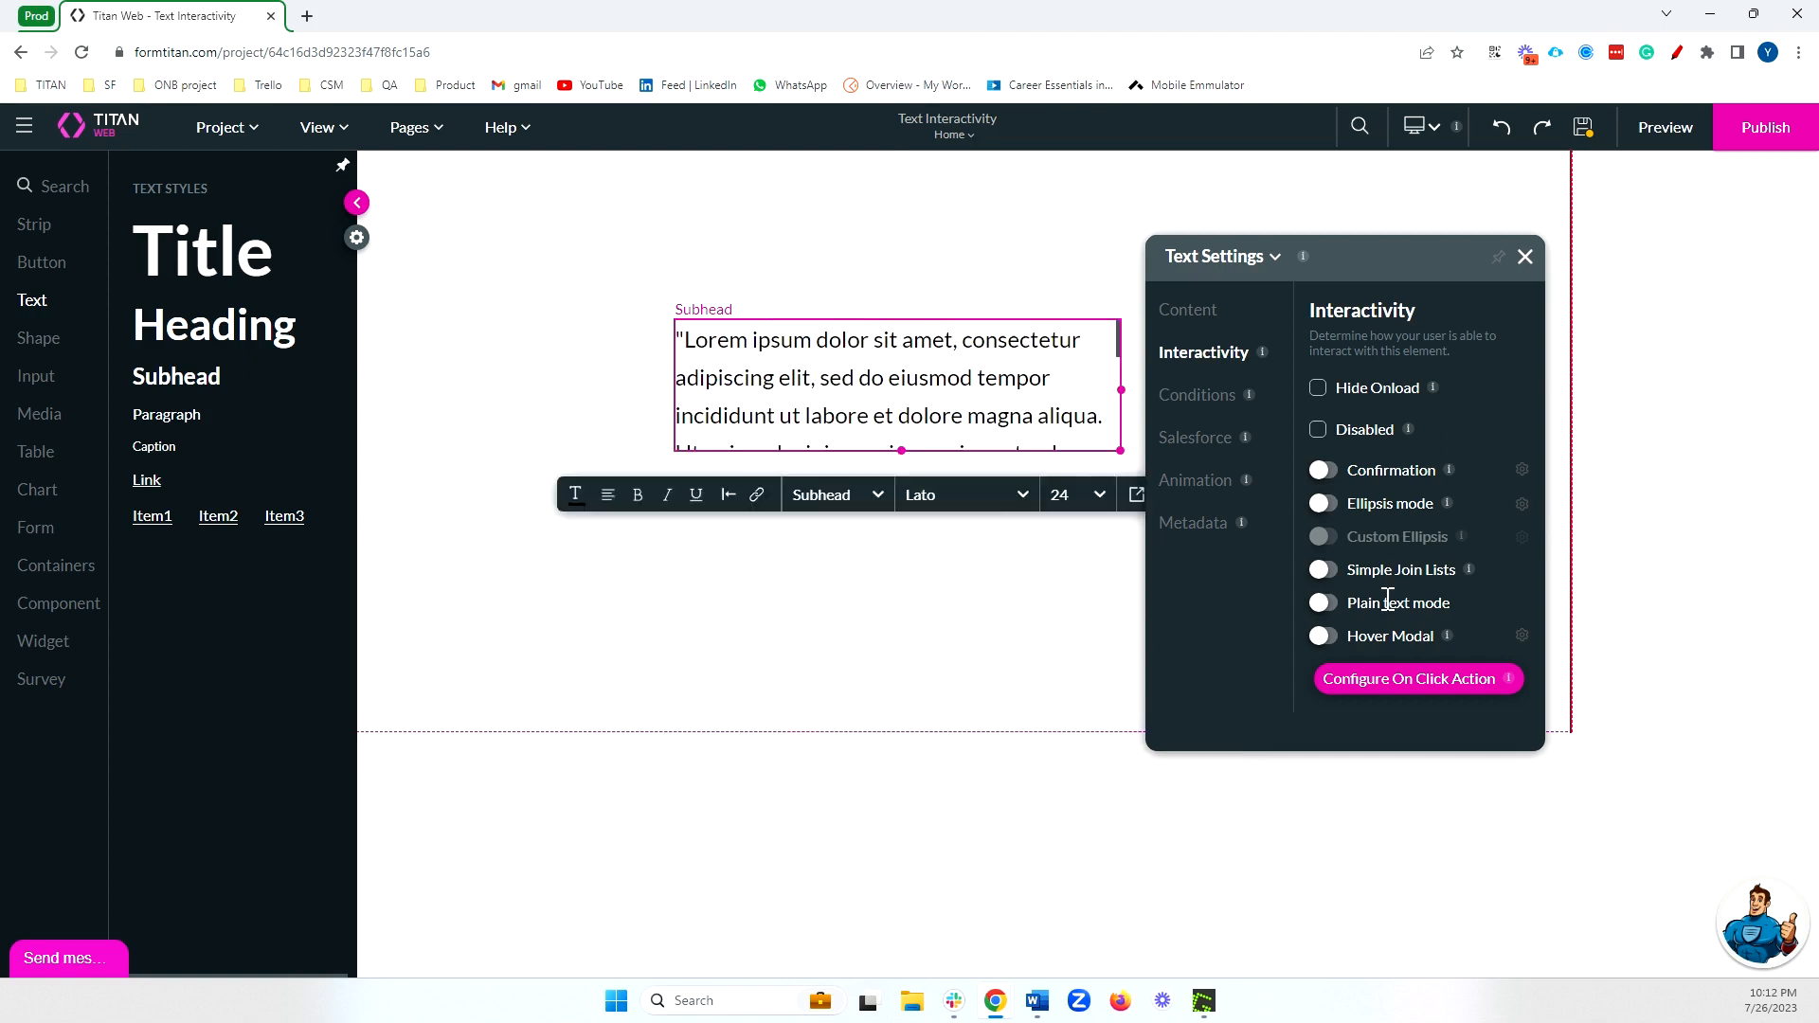
pyautogui.click(1323, 505)
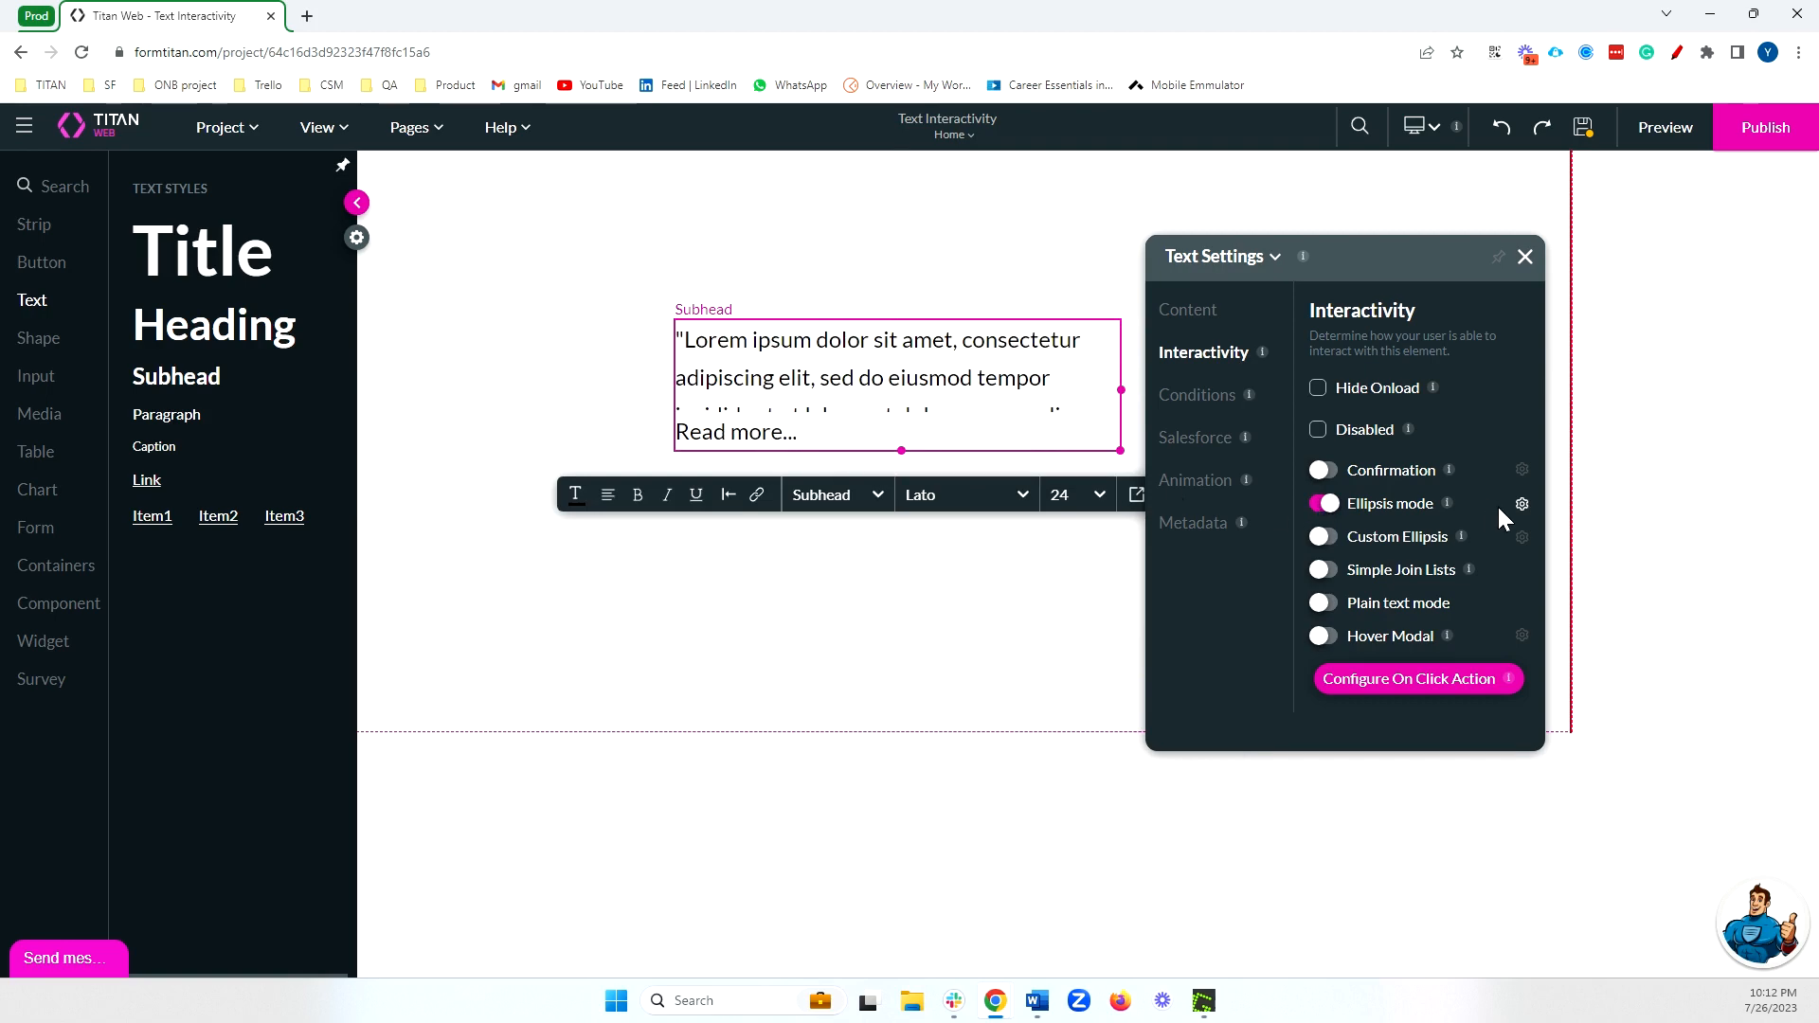
pyautogui.click(1522, 504)
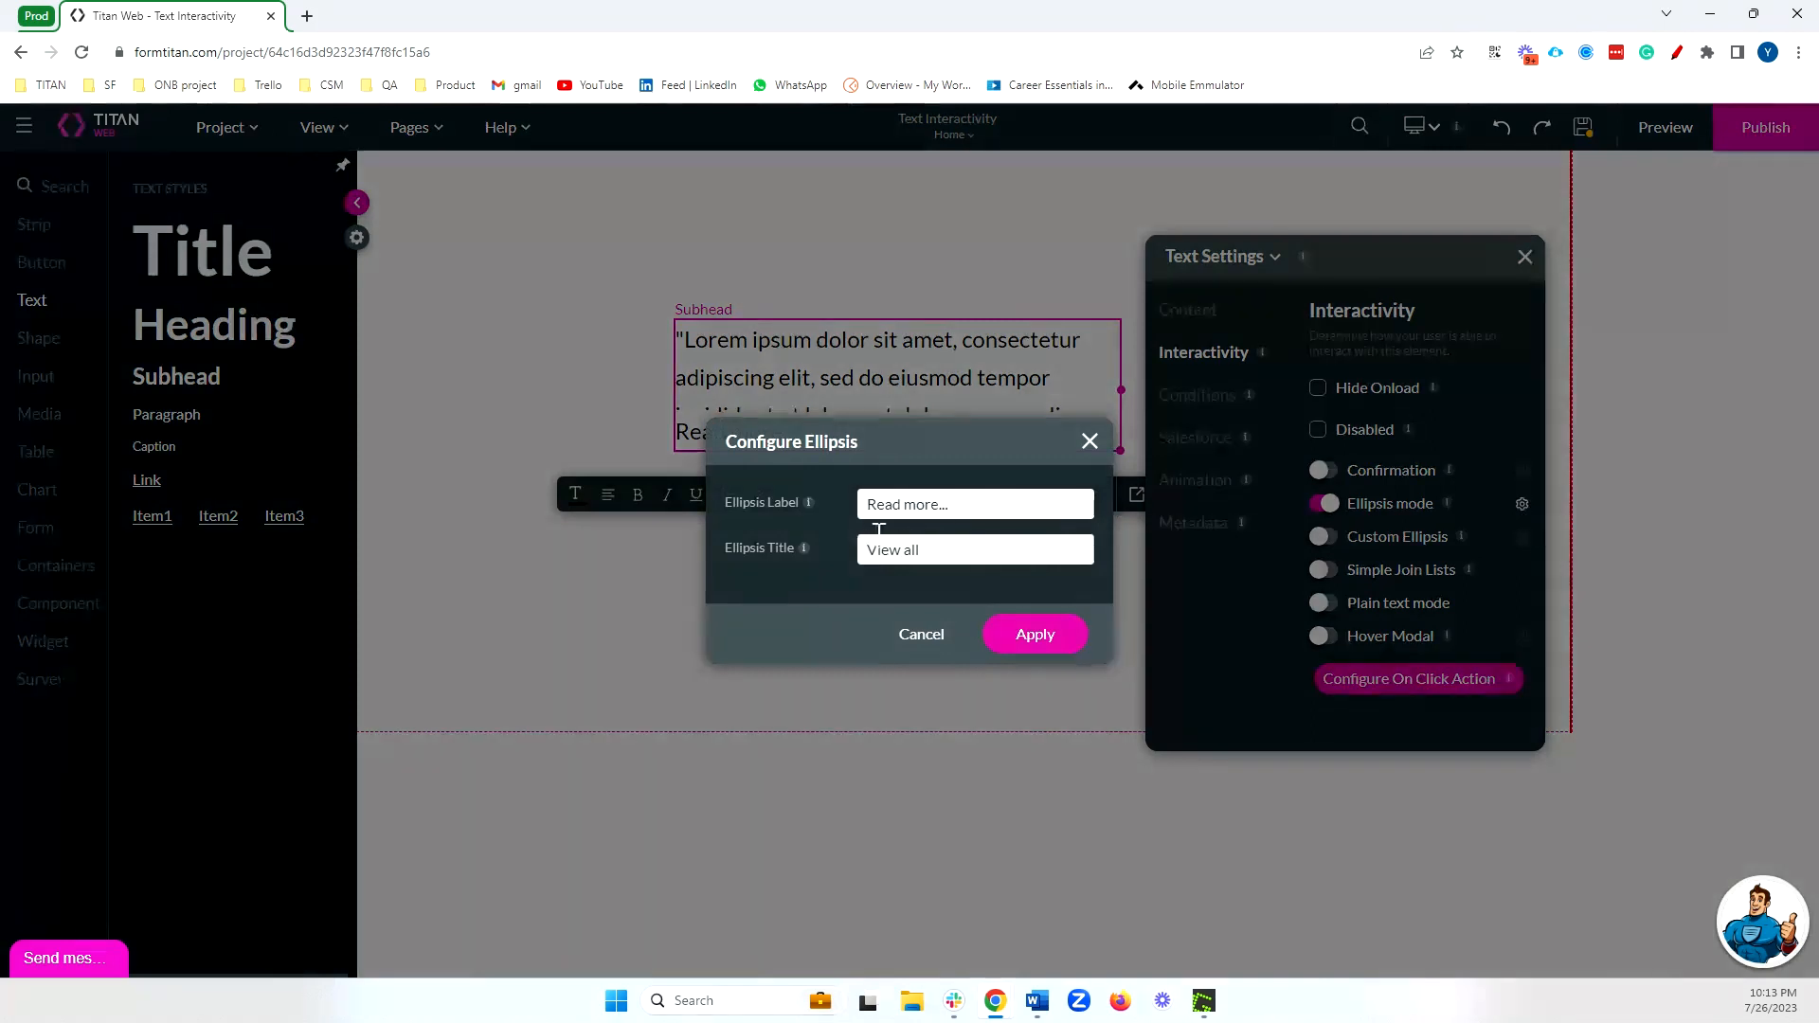
pyautogui.click(1088, 442)
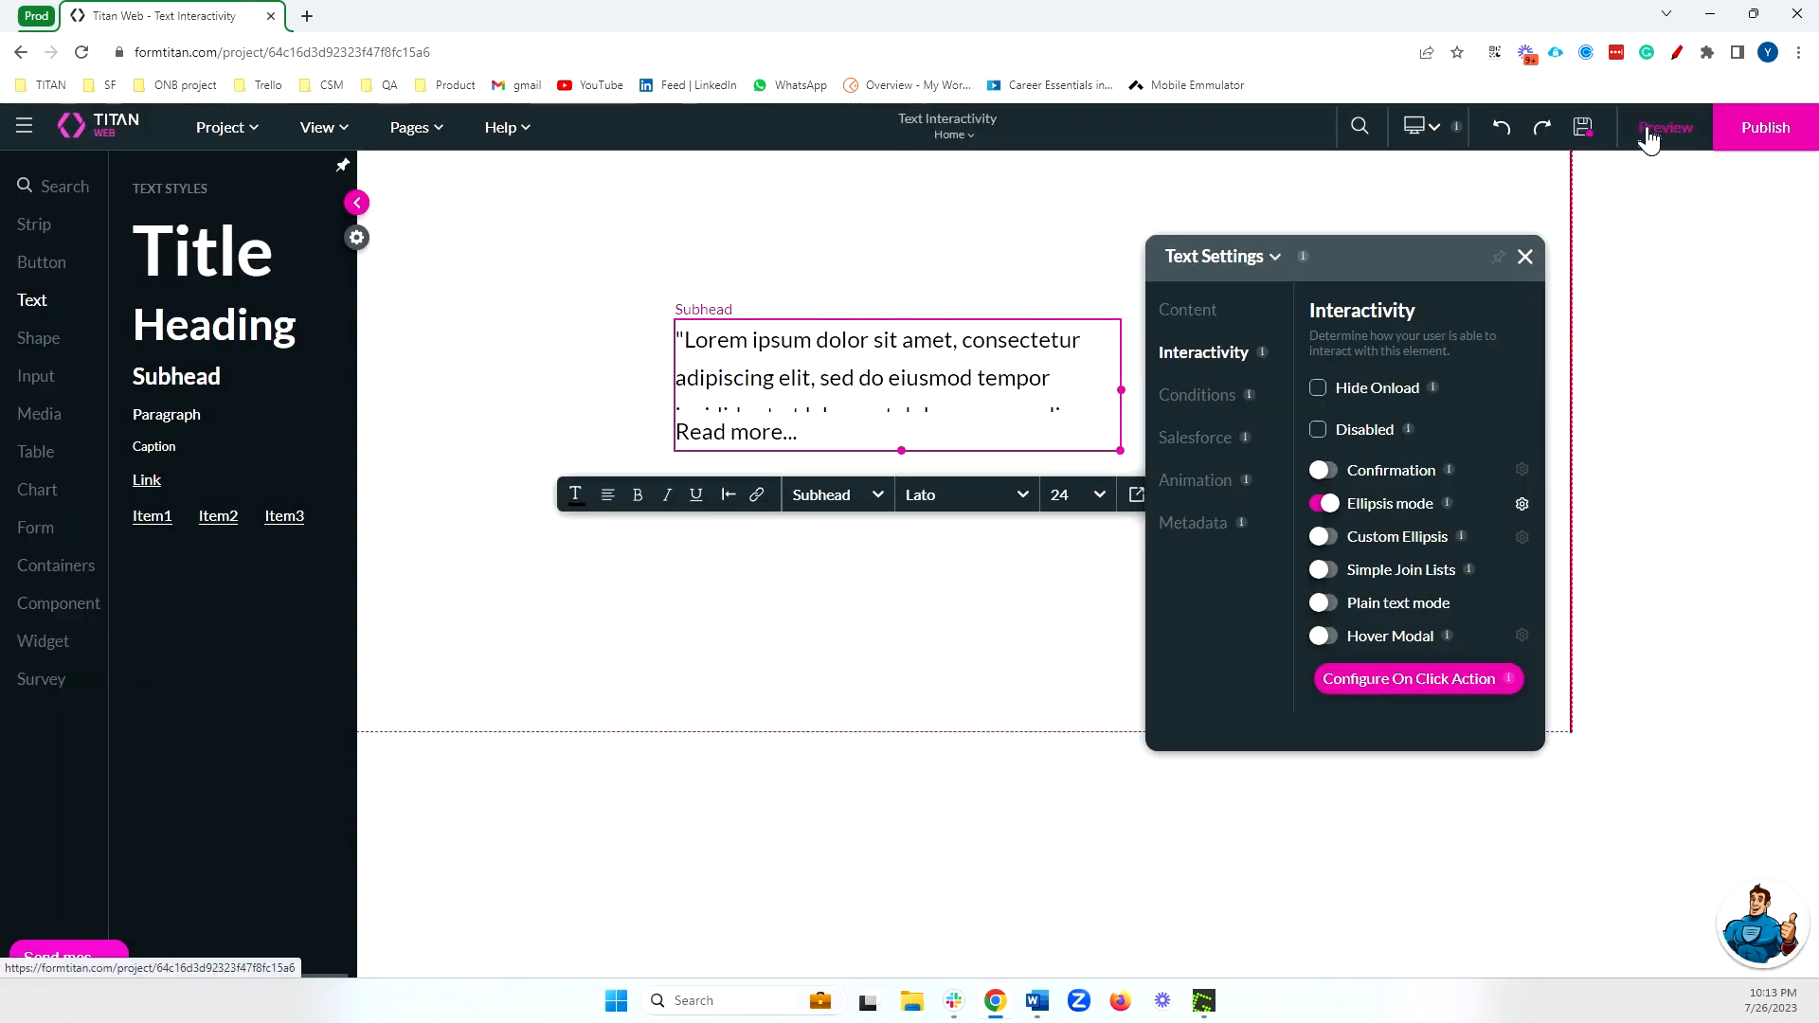
# Preview the page, open the full text through "Read more...", and close the preview.
pyautogui.click(1649, 132)
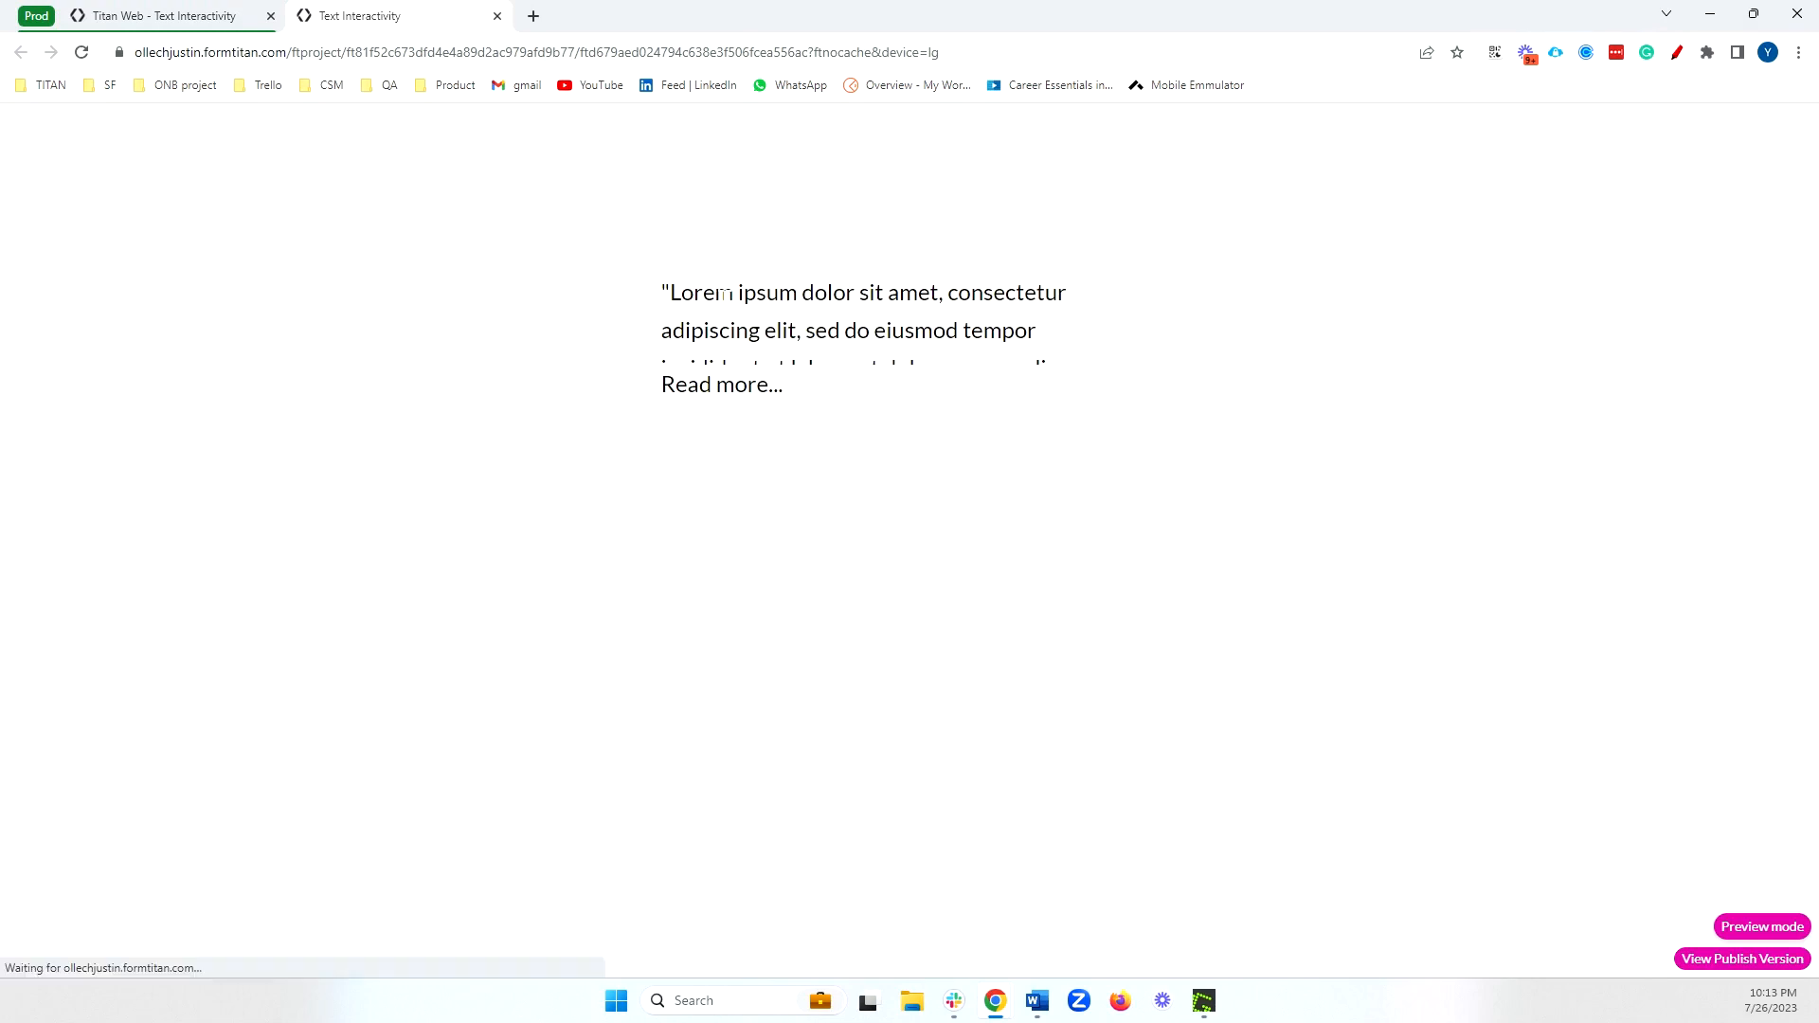
pyautogui.click(706, 407)
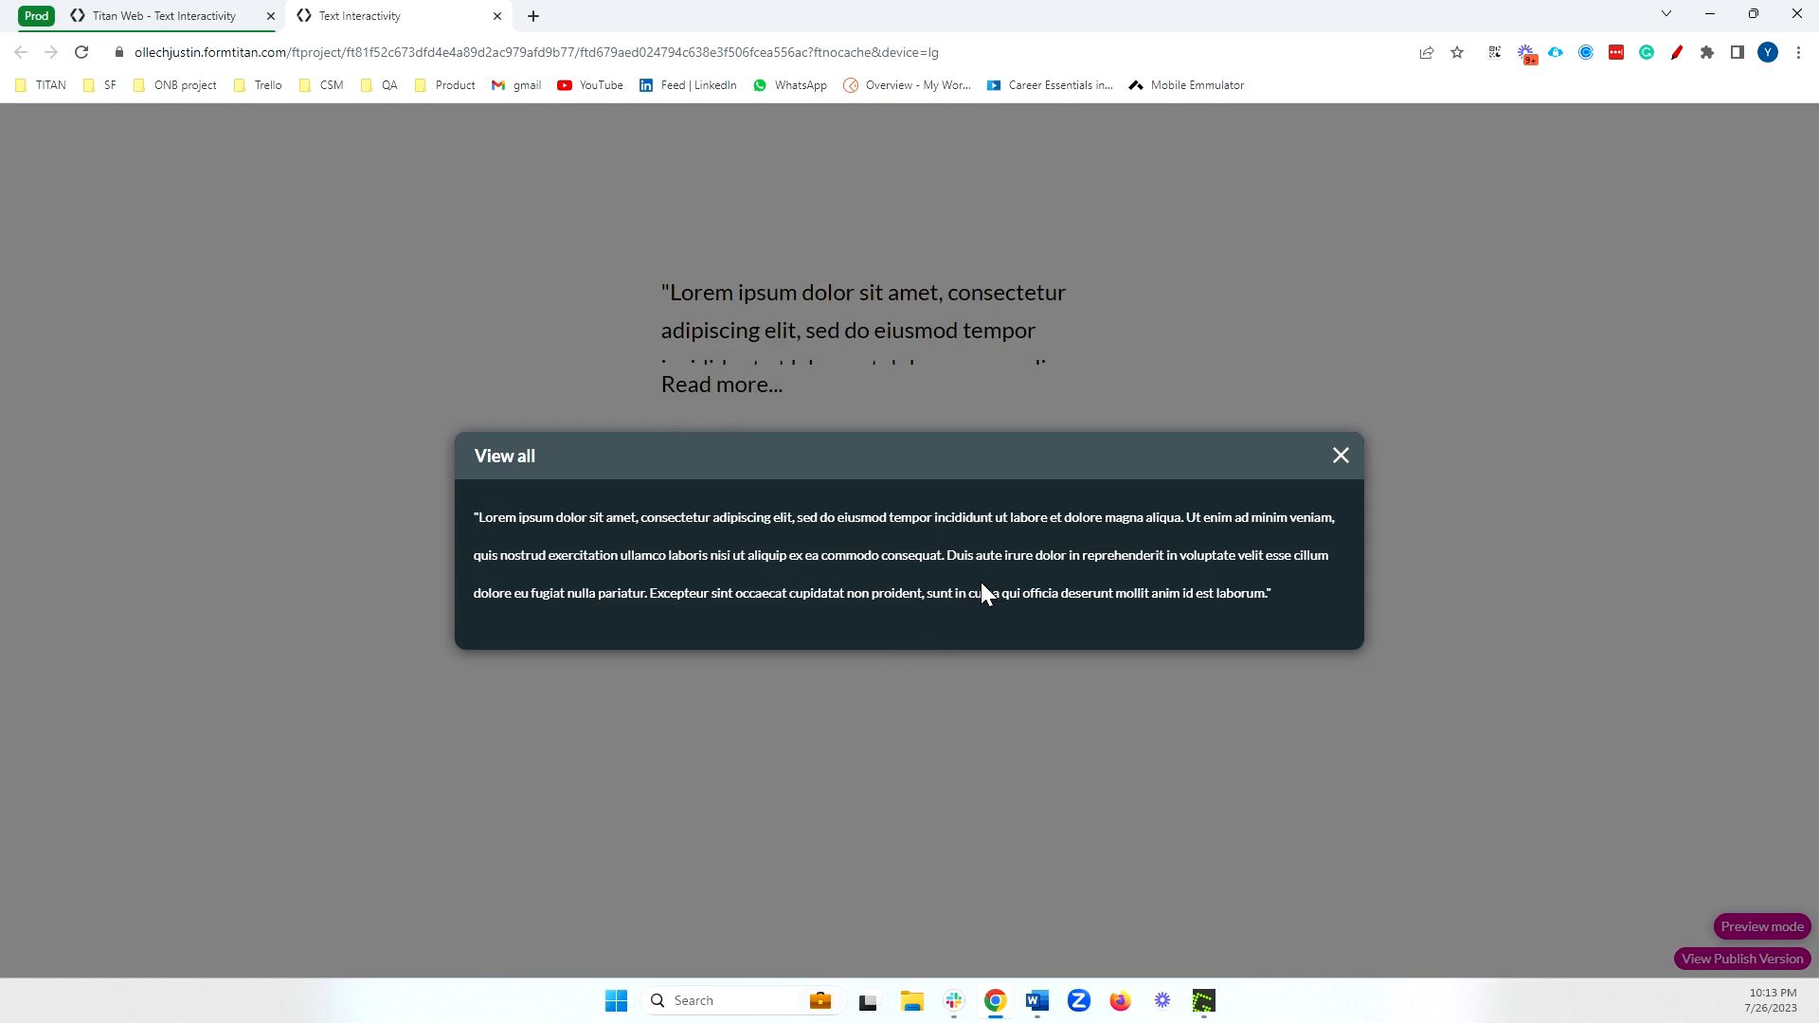
pyautogui.tripleClick(506, 464)
pyautogui.click(1341, 458)
pyautogui.click(496, 17)
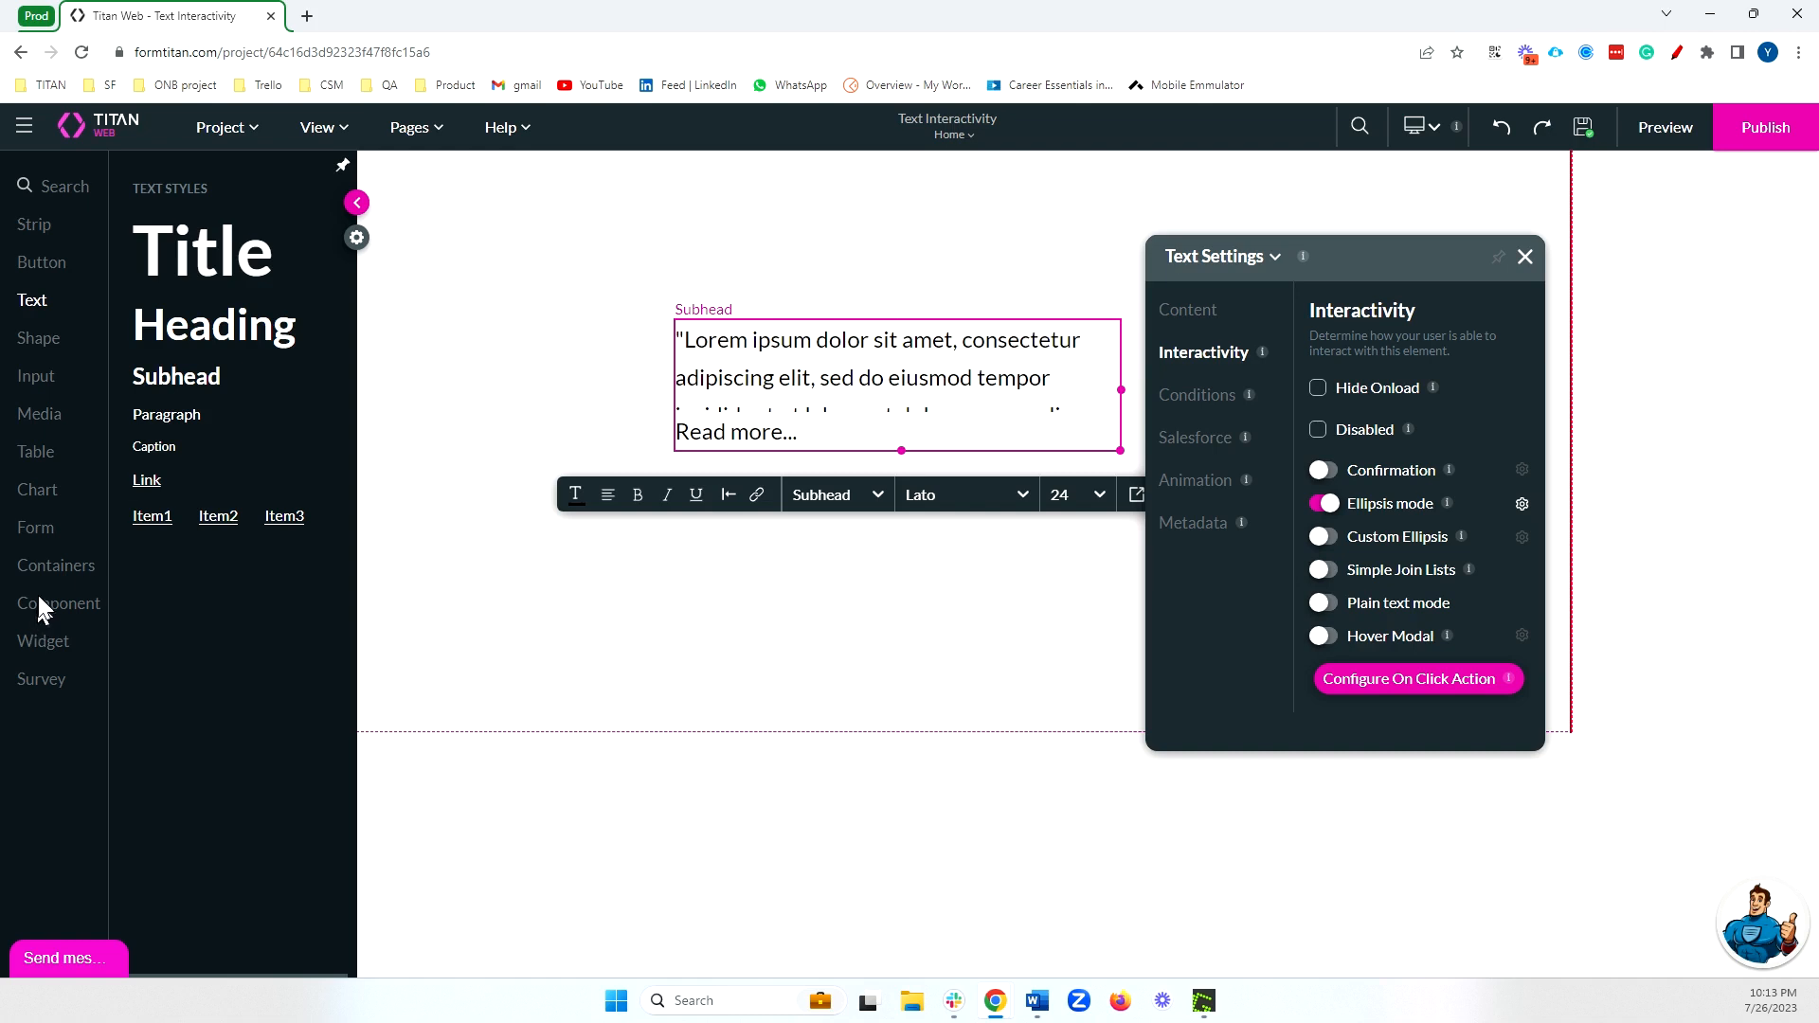
# Add a modal container to the page over the lower part of the subhead text.
pyautogui.click(53, 569)
pyautogui.scroll(-10, 240, 731)
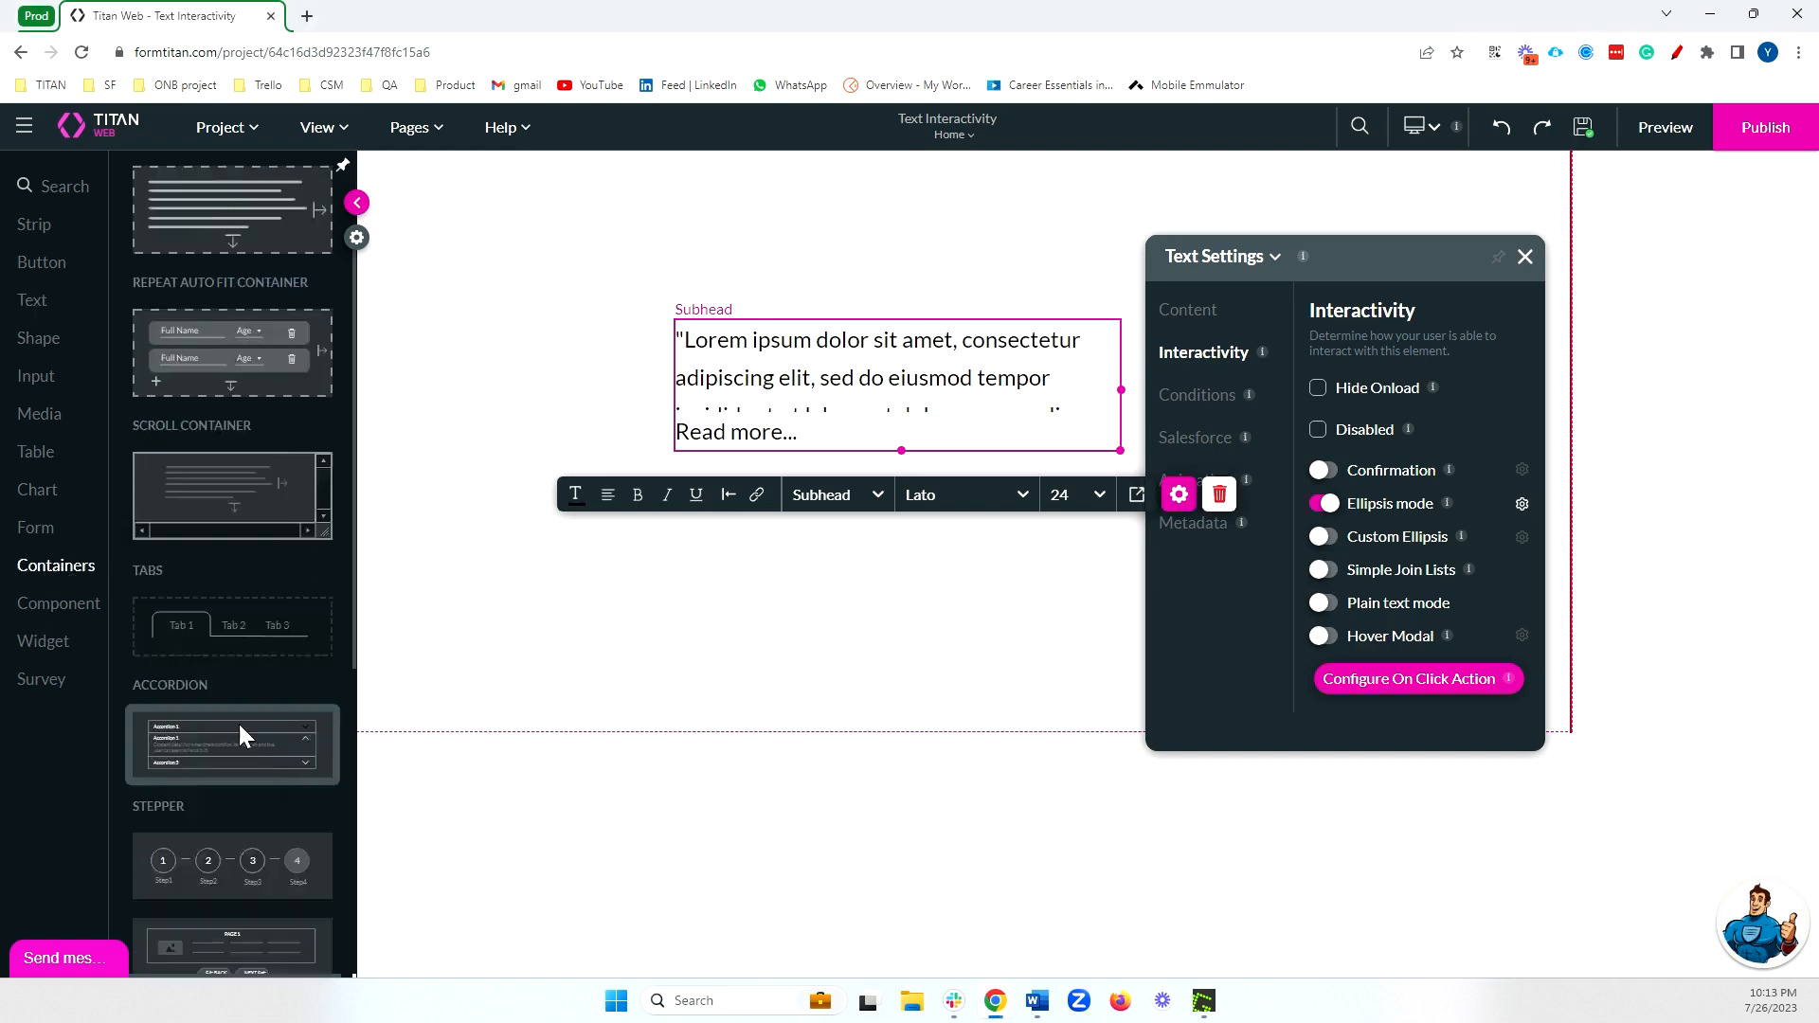
pyautogui.moveTo(245, 768); pyautogui.dragTo(898, 608)
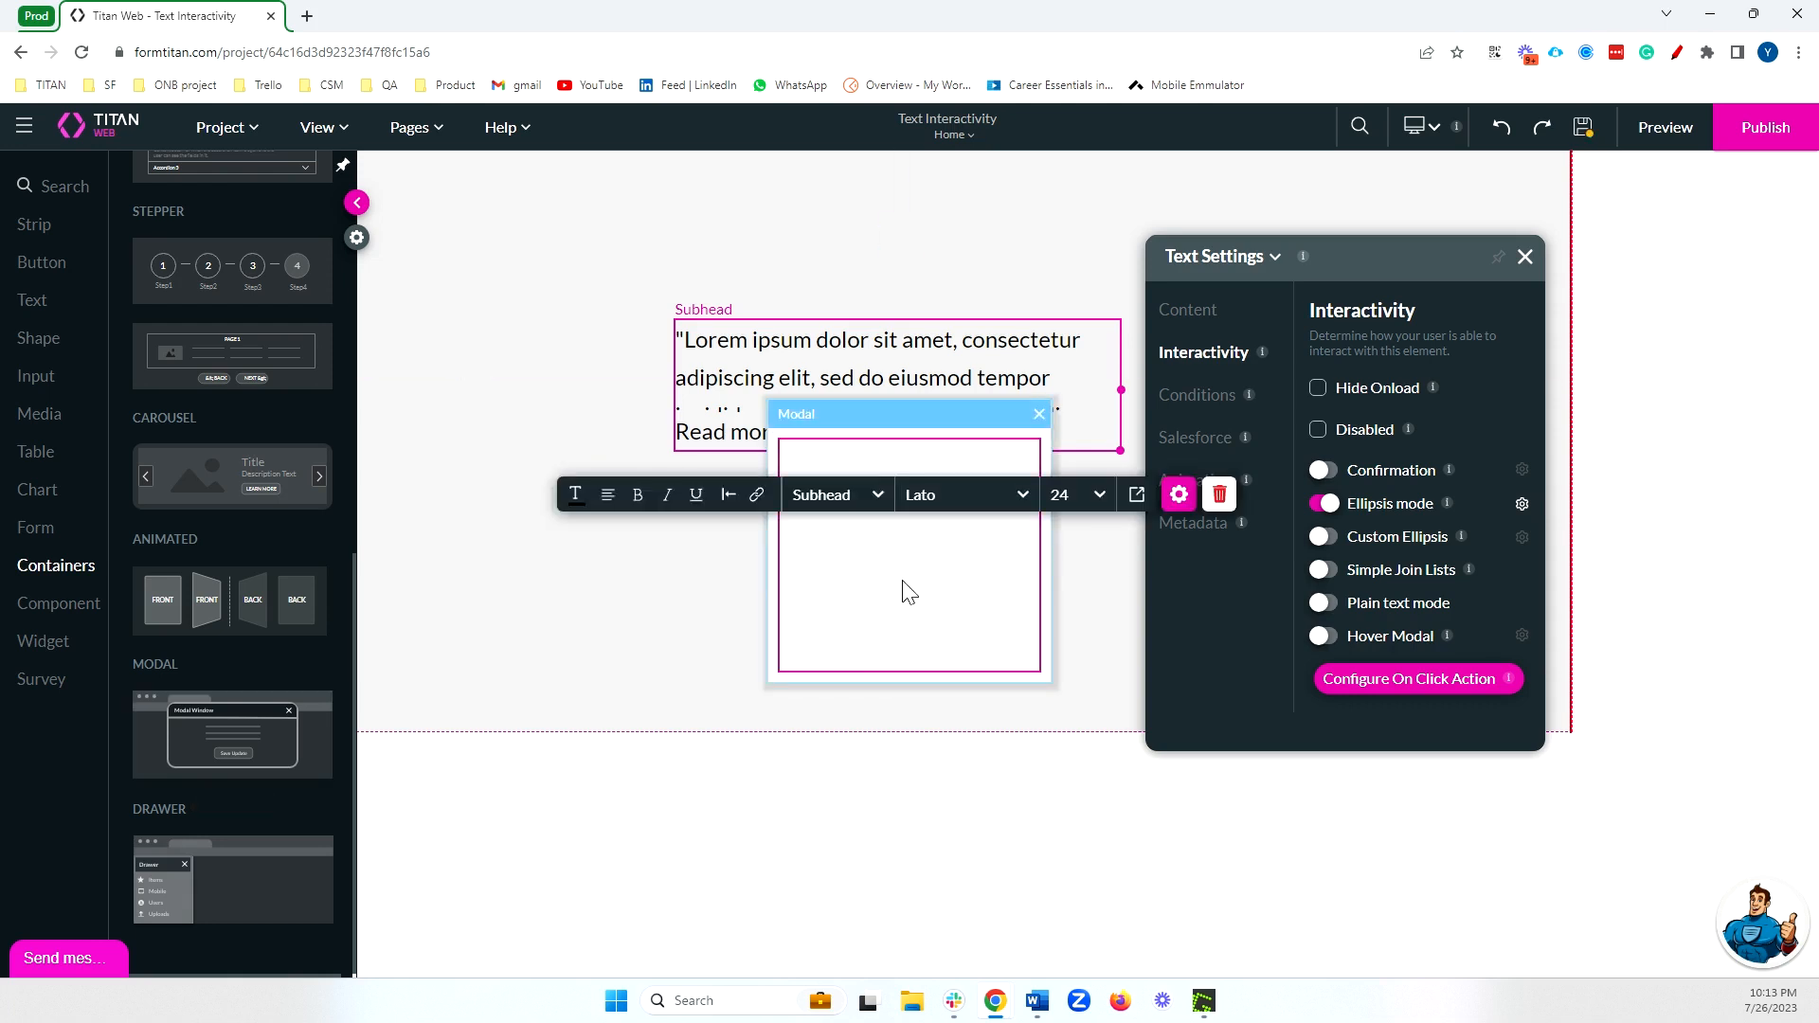
pyautogui.click(865, 629)
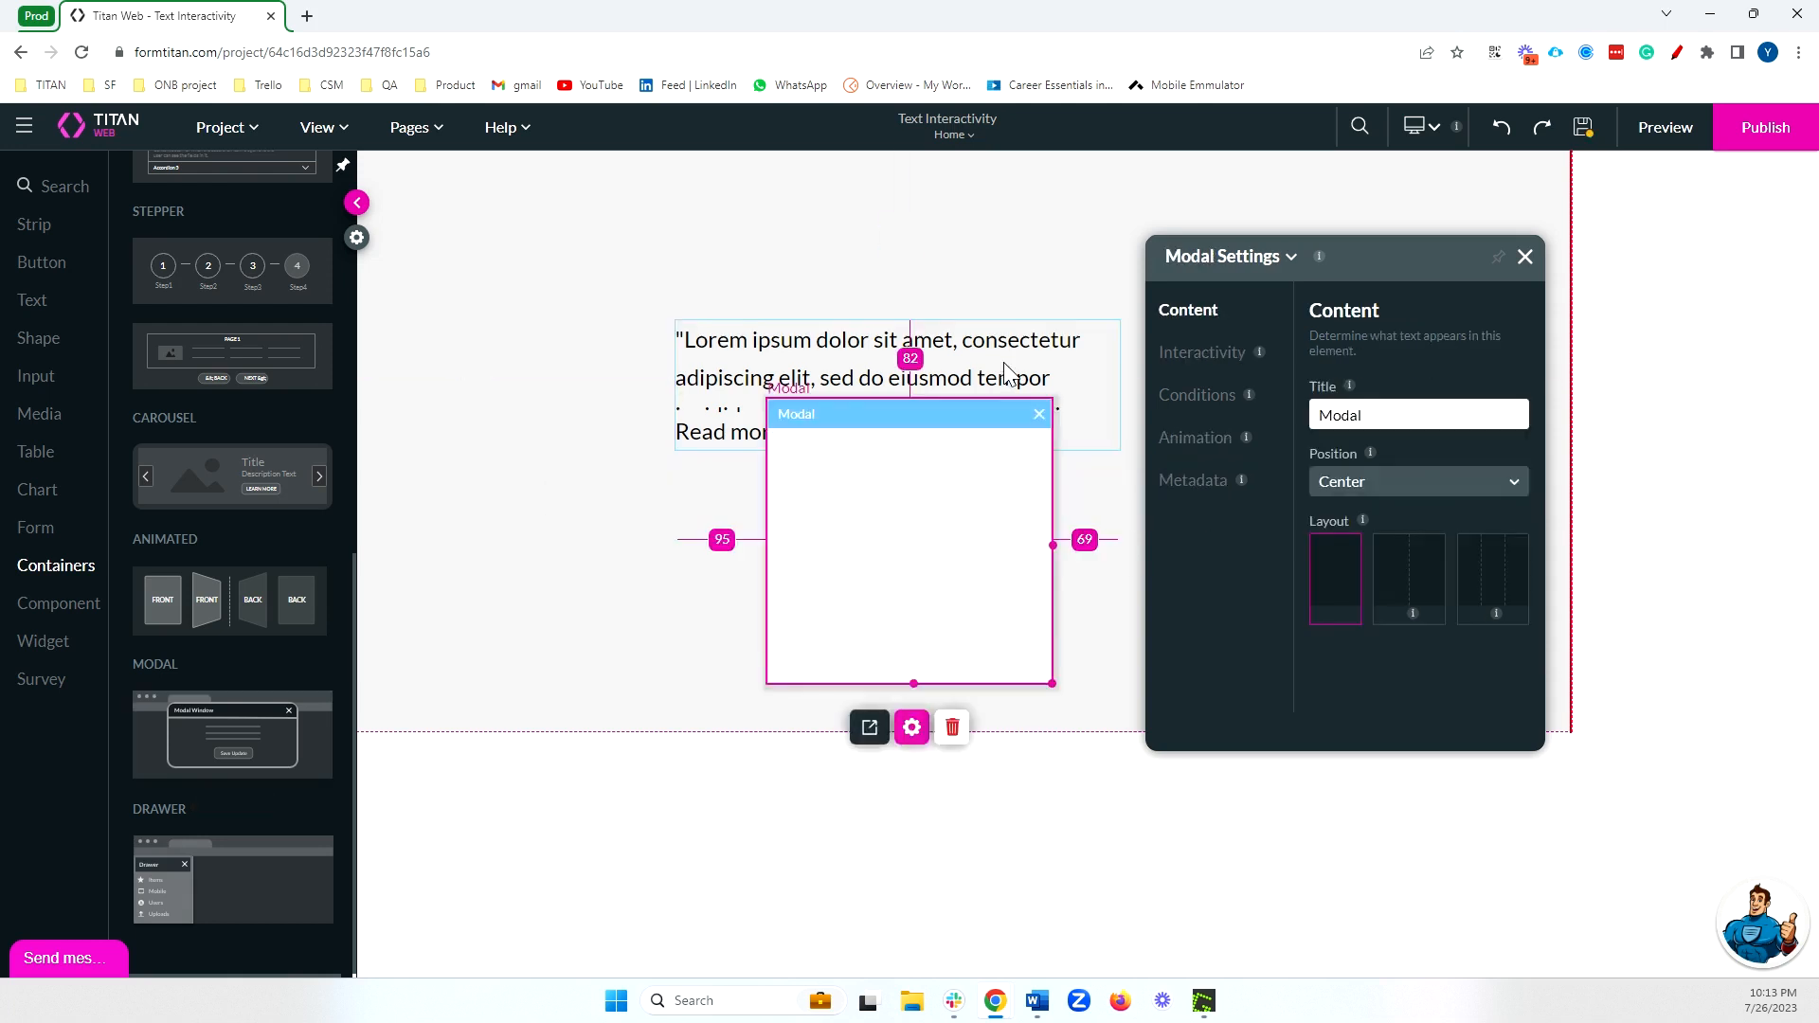
# Copy the subhead's entire text content.
pyautogui.click(1008, 373)
pyautogui.click(1369, 507)
pyautogui.hotkey('ctrl', 'a')
pyautogui.hotkey('ctrl', 'c')
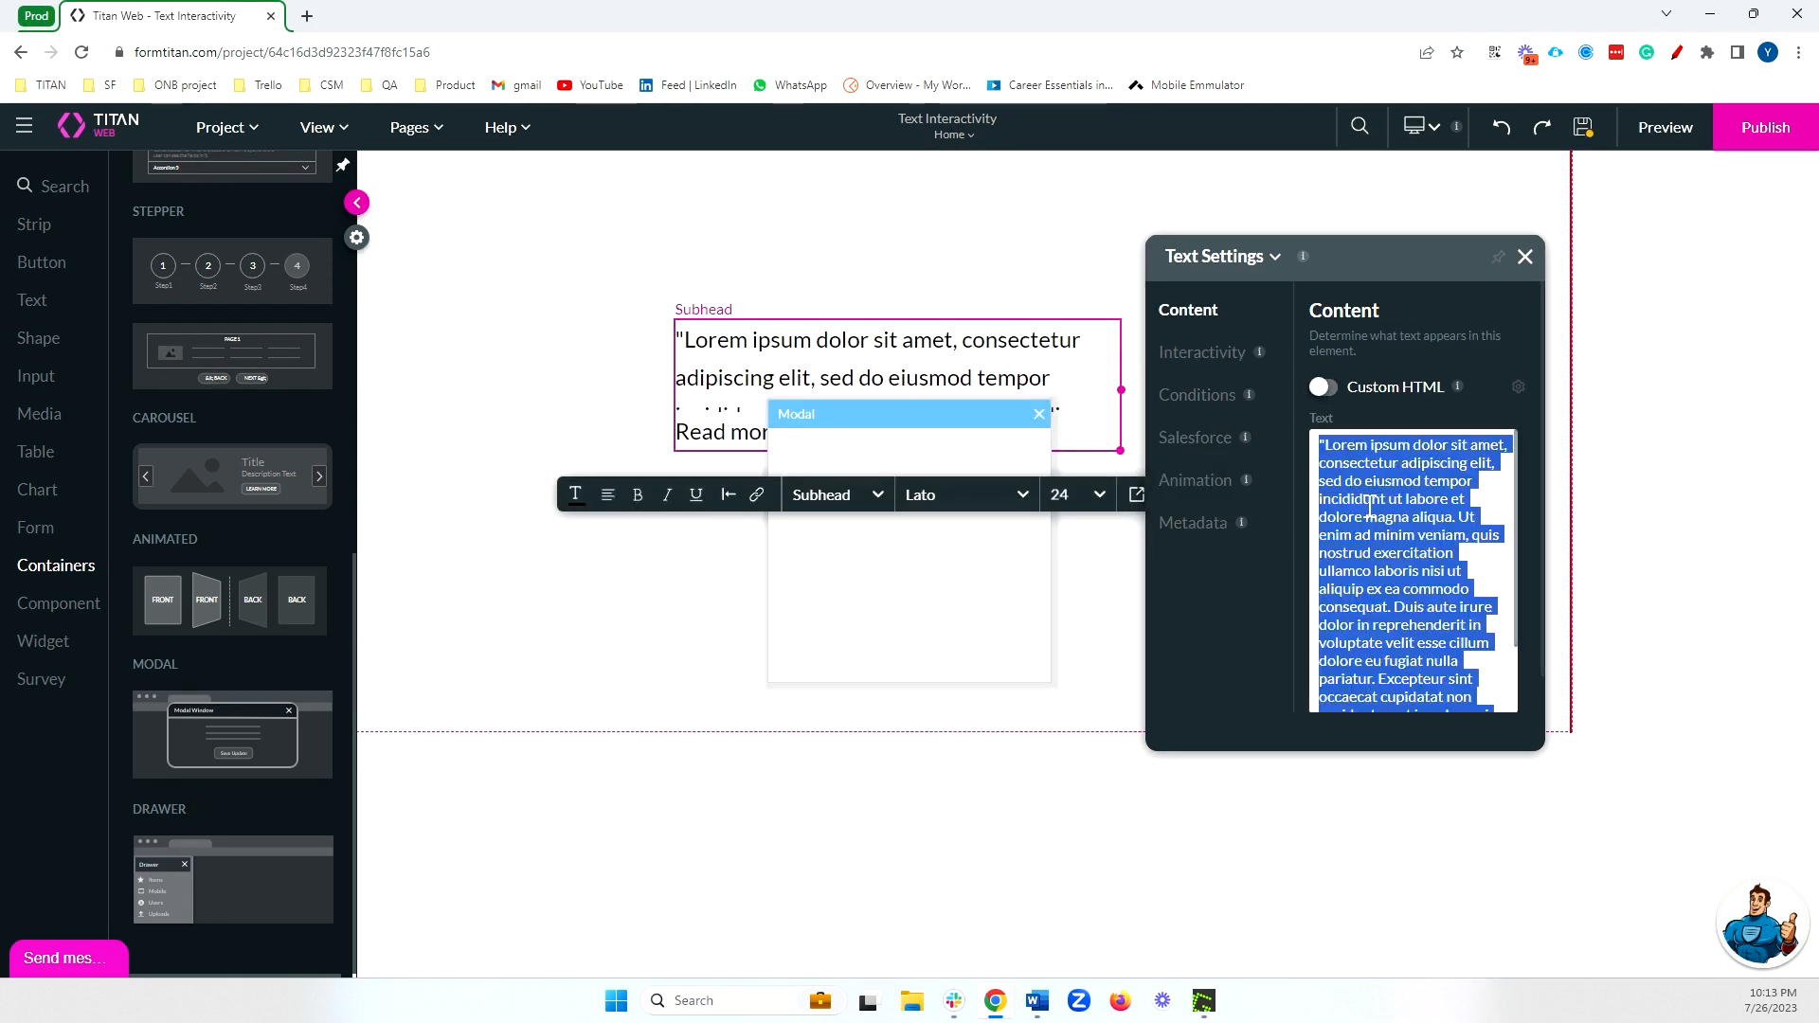
# Remove the Postal Code field from the modal and add a Title text element inside it.
pyautogui.click(896, 611)
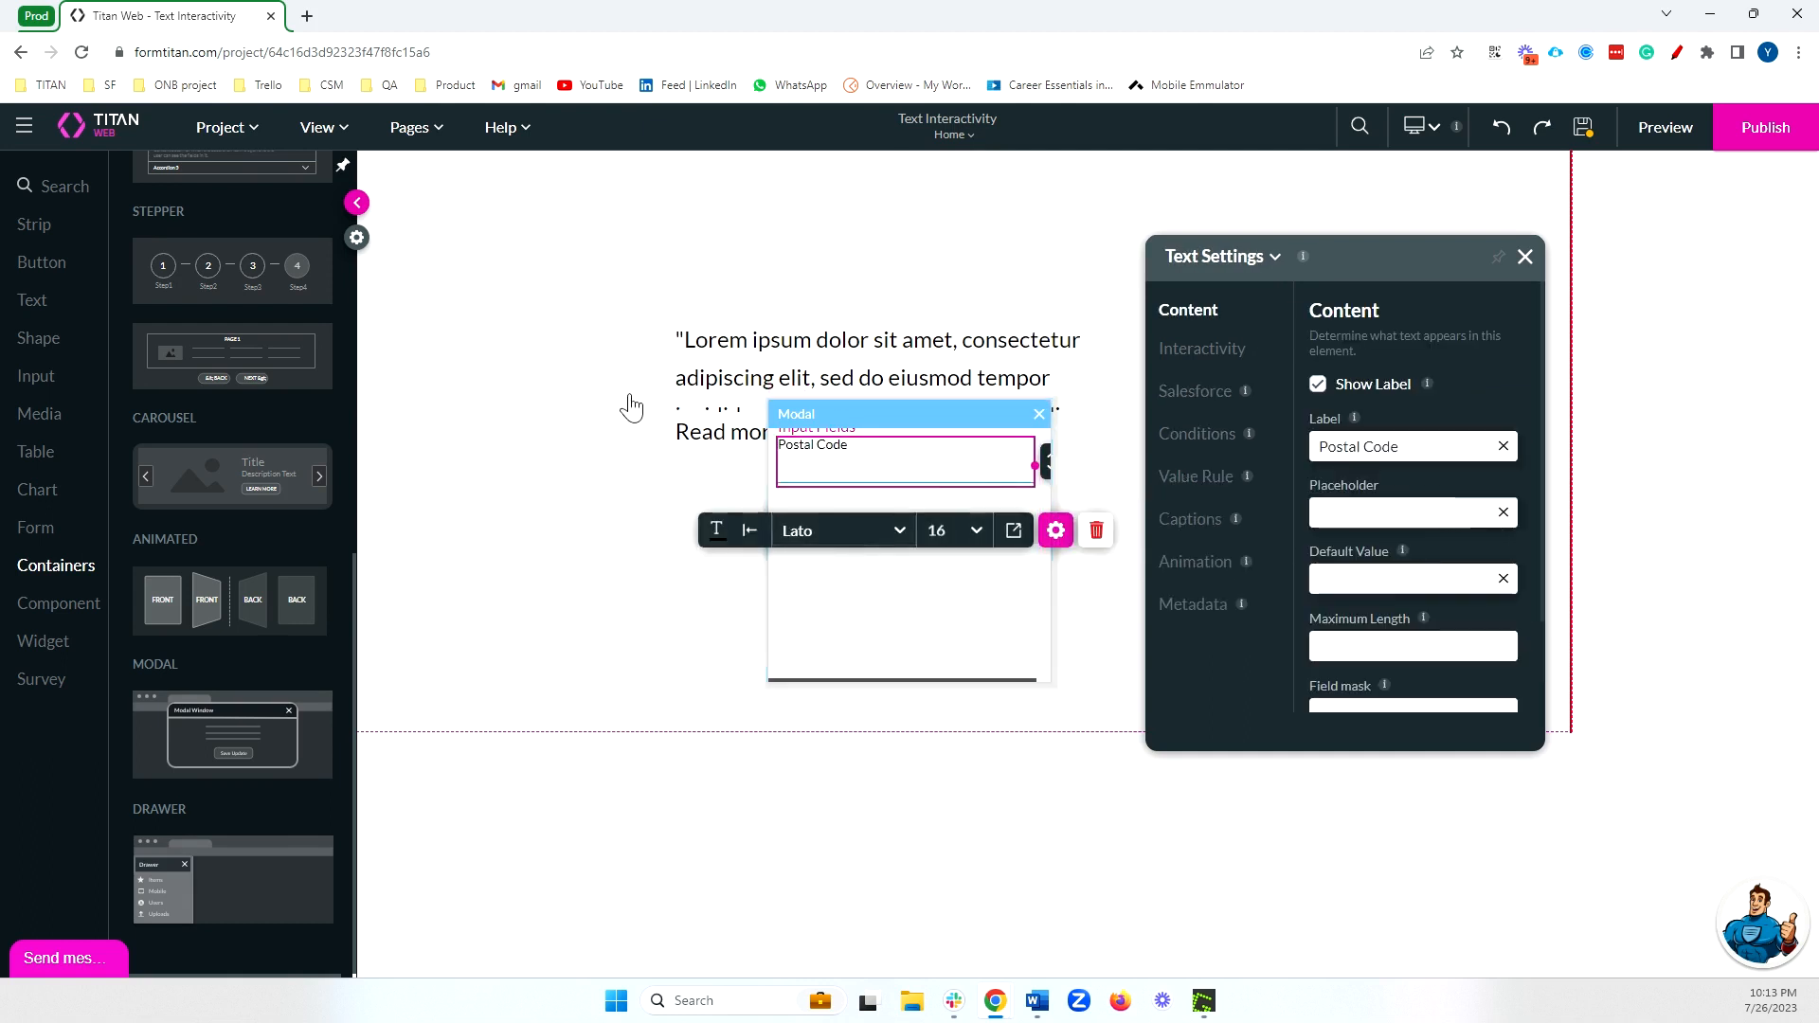
pyautogui.click(1096, 531)
pyautogui.click(33, 299)
pyautogui.moveTo(204, 251); pyautogui.dragTo(978, 552)
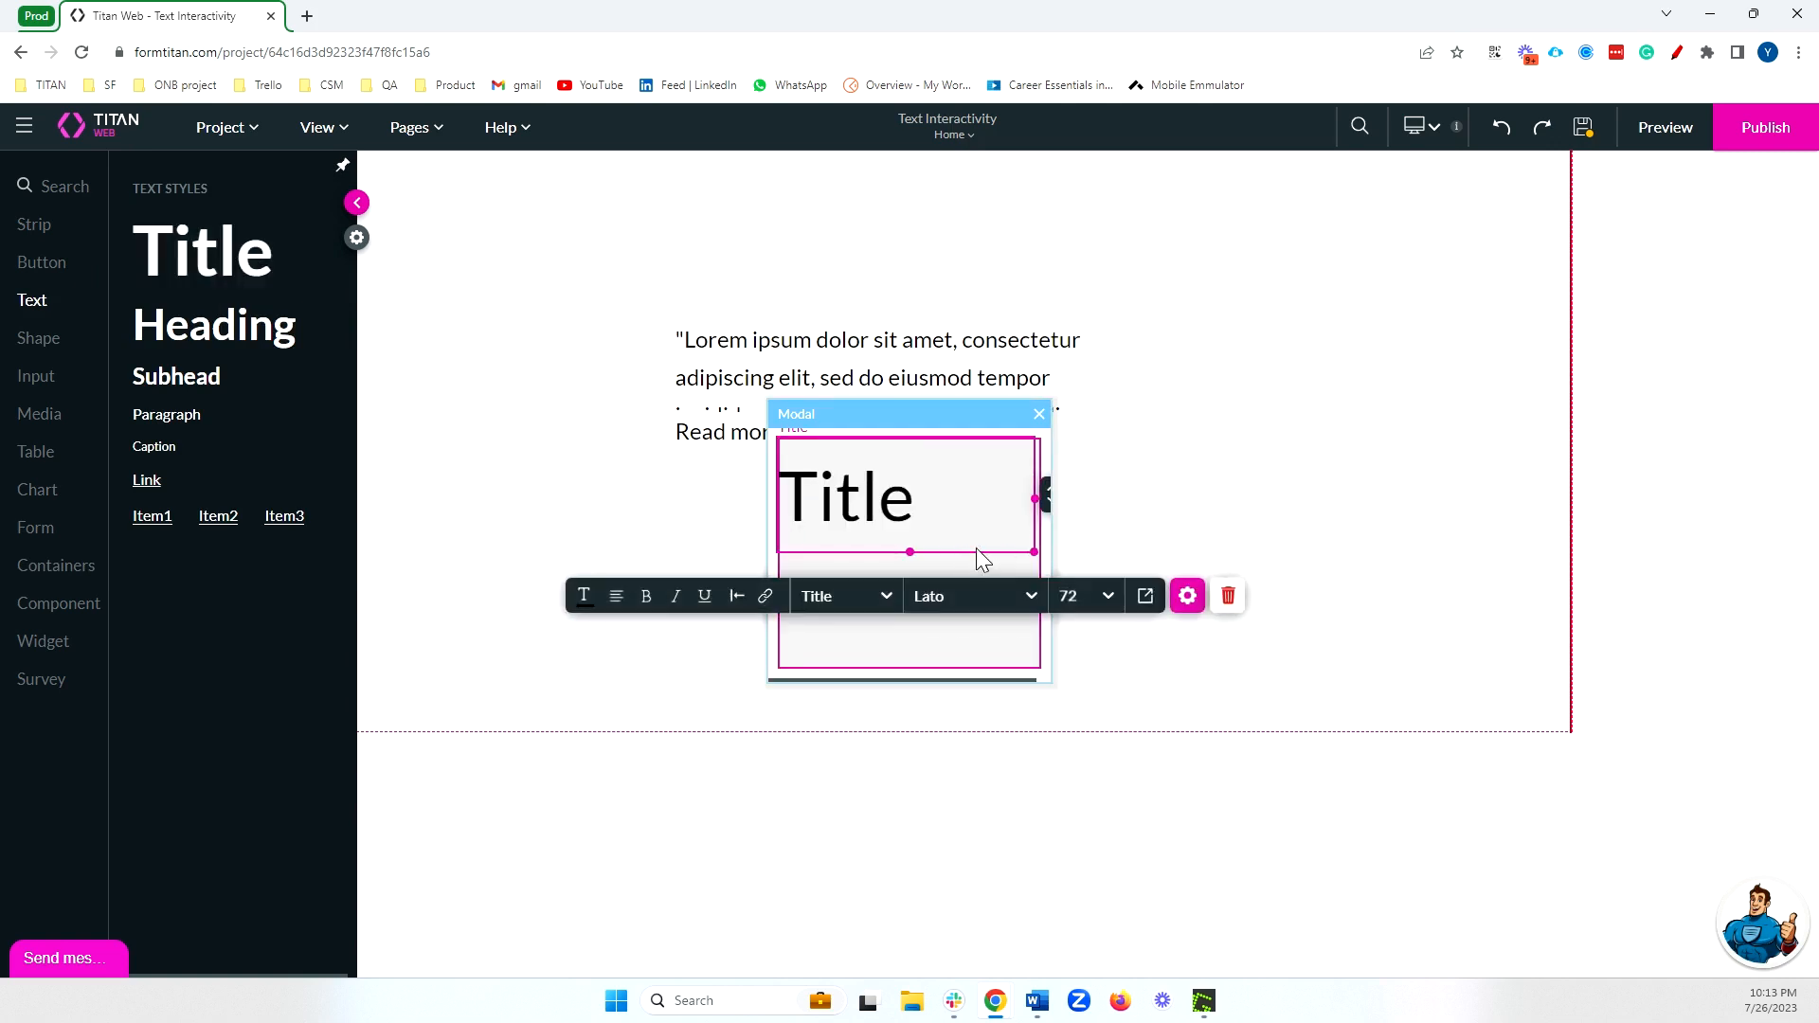
# Replace the modal's title text with the copied lorem ipsum passage and set its style to Paragraph.
pyautogui.click(1187, 595)
pyautogui.doubleClick(1341, 444)
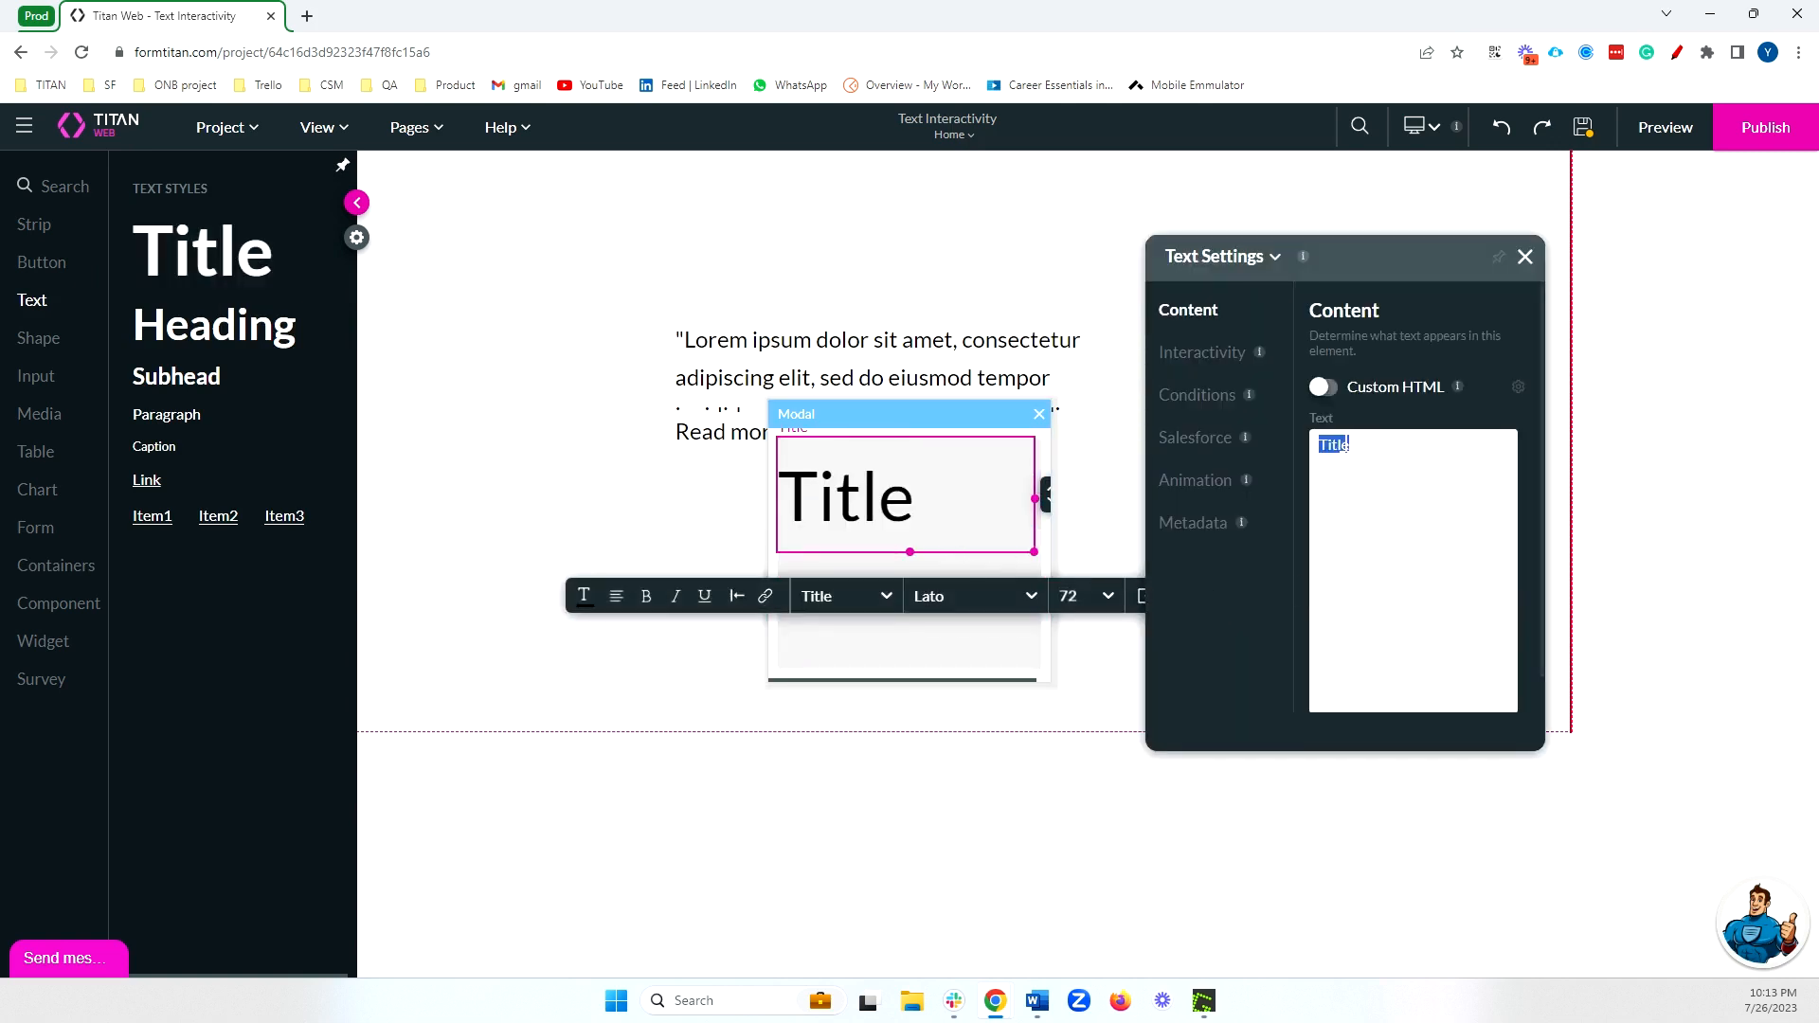
pyautogui.hotkey('ctrl', 'v')
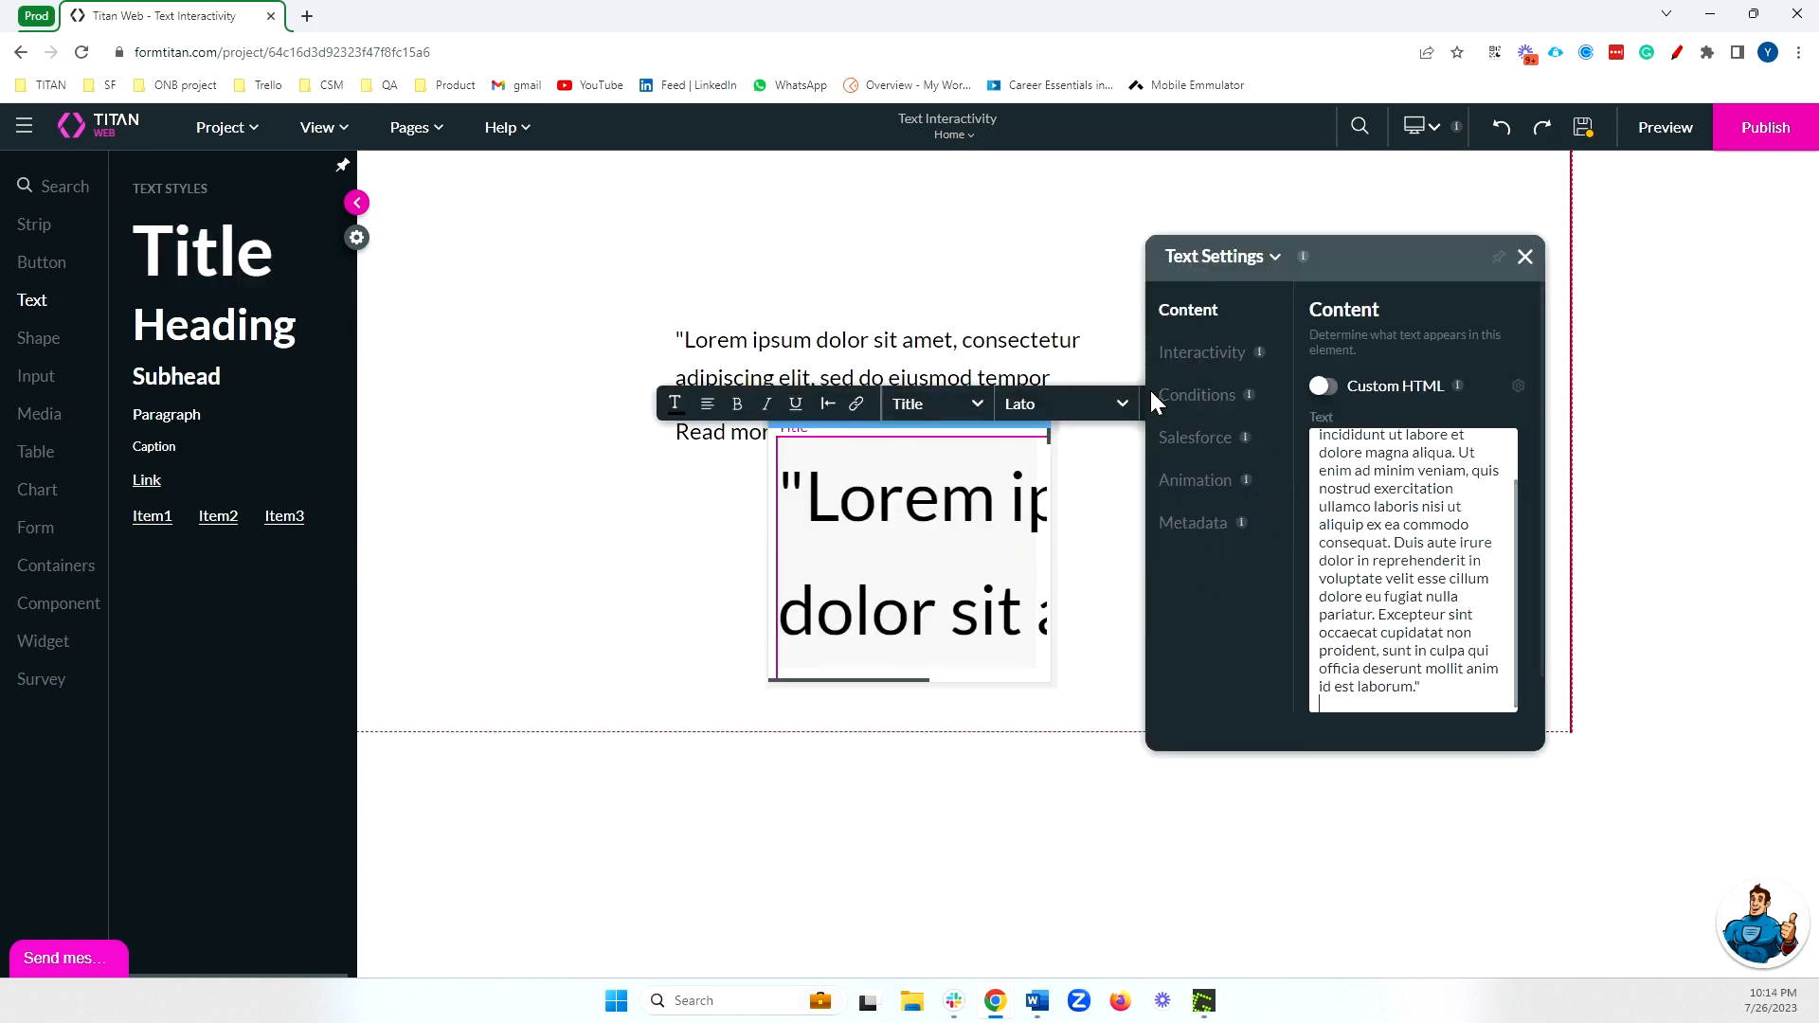
pyautogui.click(934, 405)
pyautogui.click(921, 557)
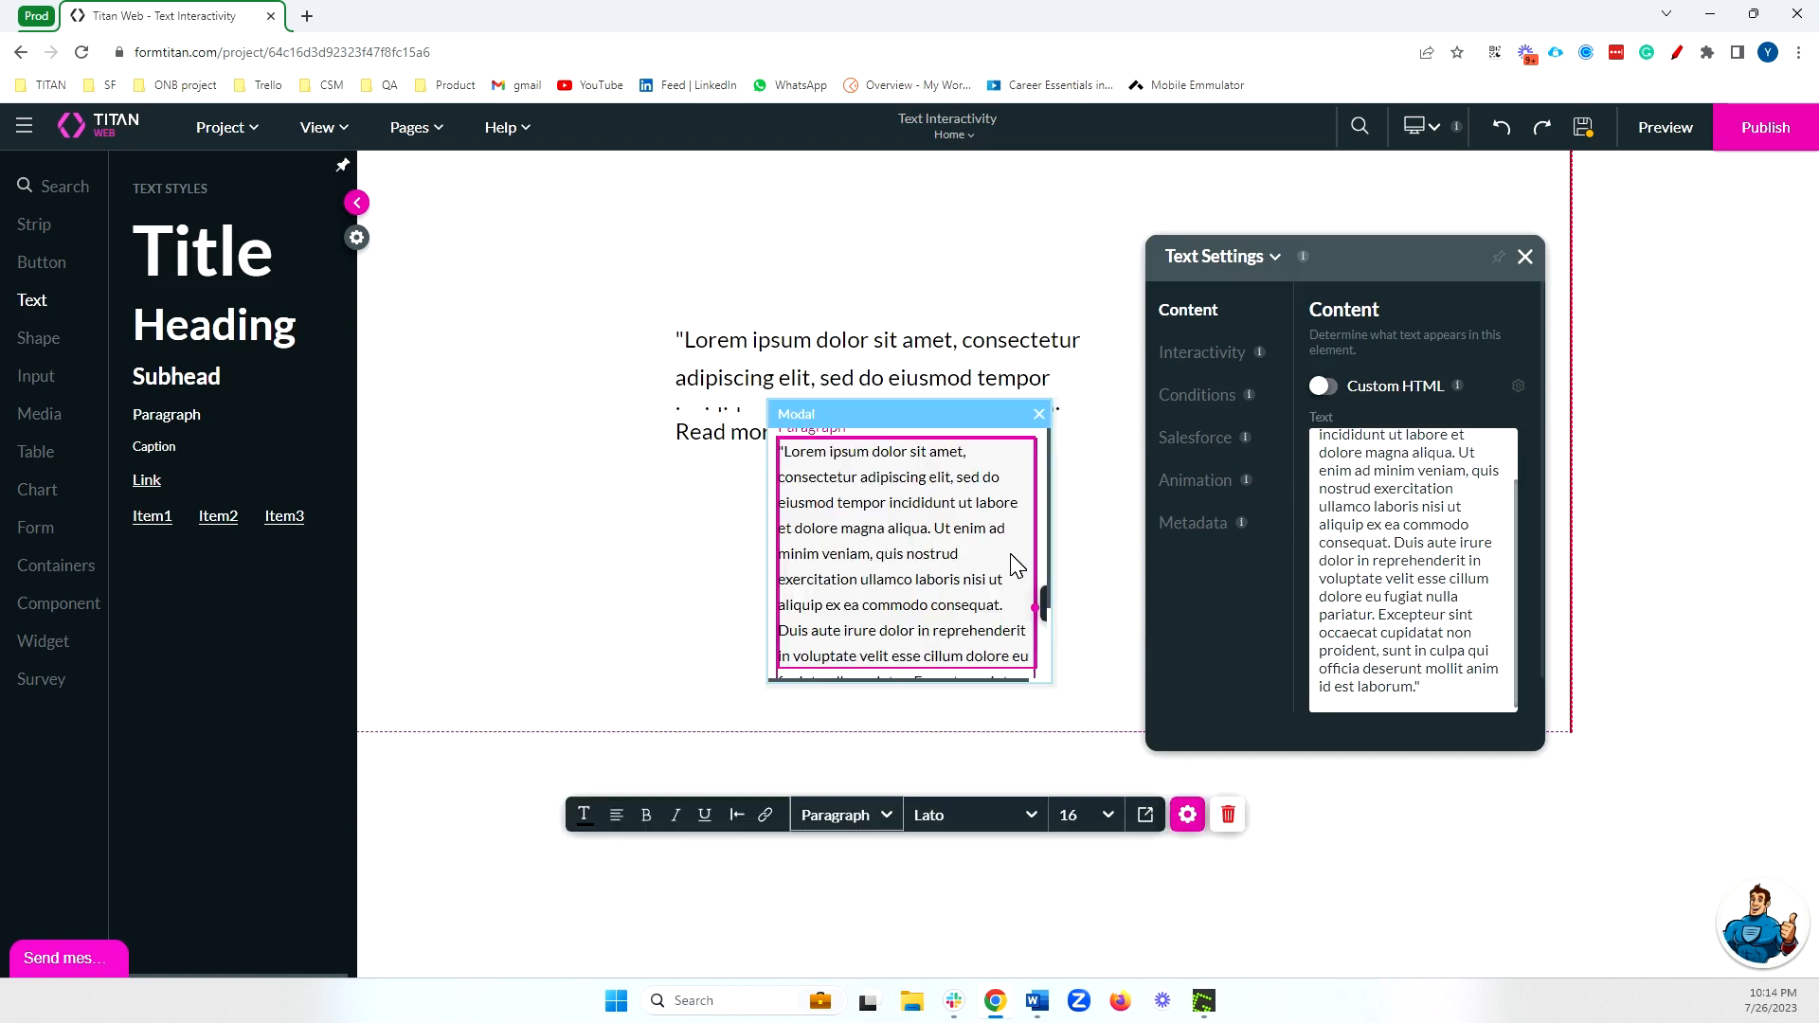
# Enlarge the modal to fit the whole passage, with the paragraph centered and widened inside it.
pyautogui.click(1025, 633)
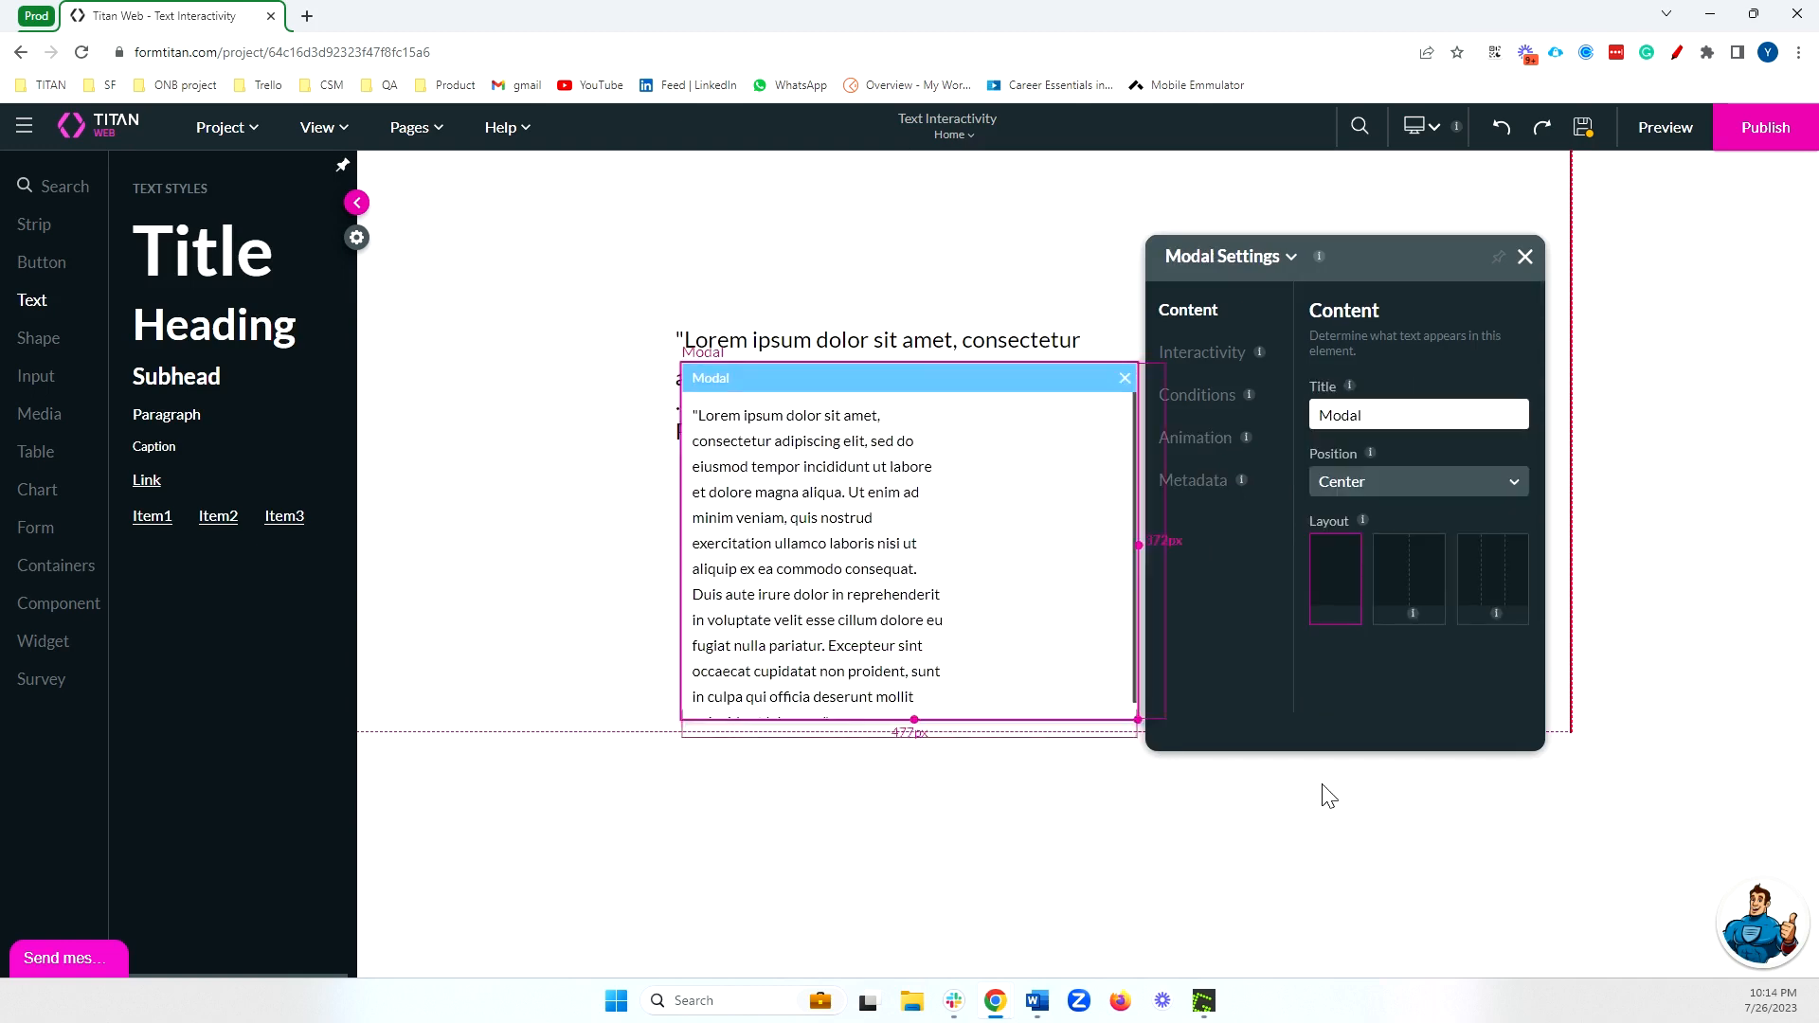
pyautogui.click(874, 676)
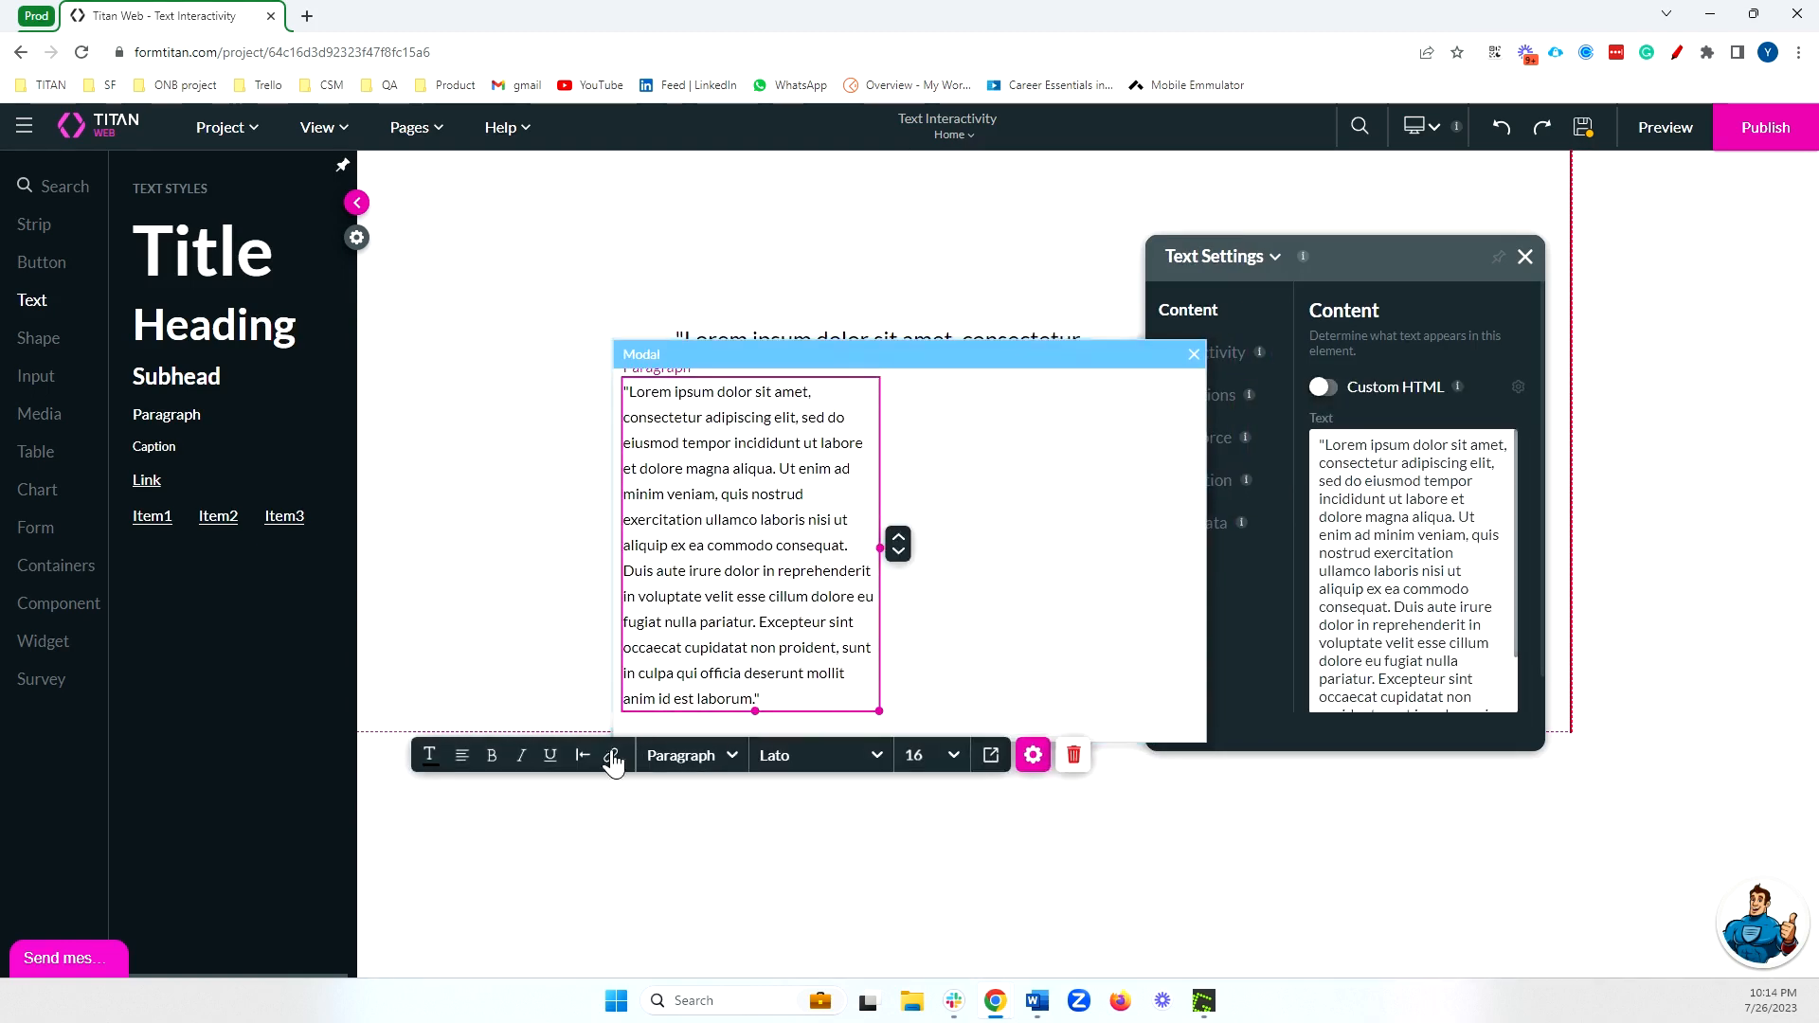
pyautogui.click(582, 755)
pyautogui.click(633, 787)
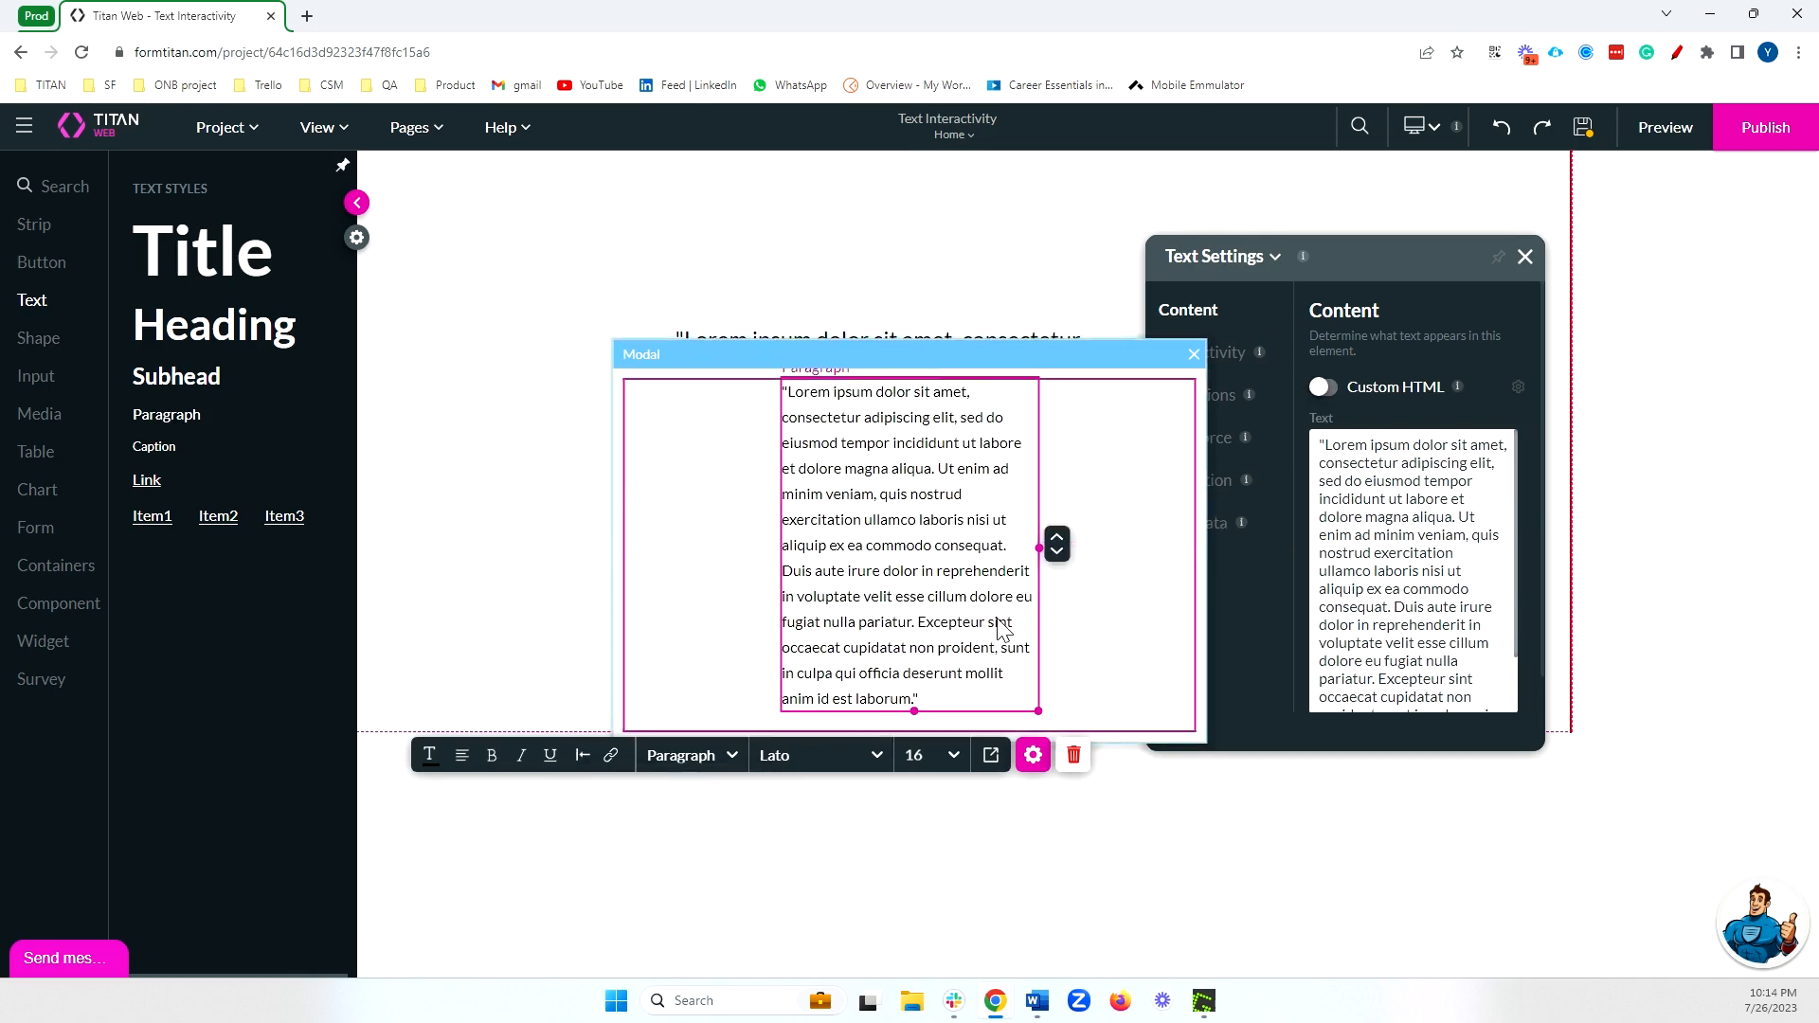
pyautogui.moveTo(1059, 559); pyautogui.dragTo(1178, 573)
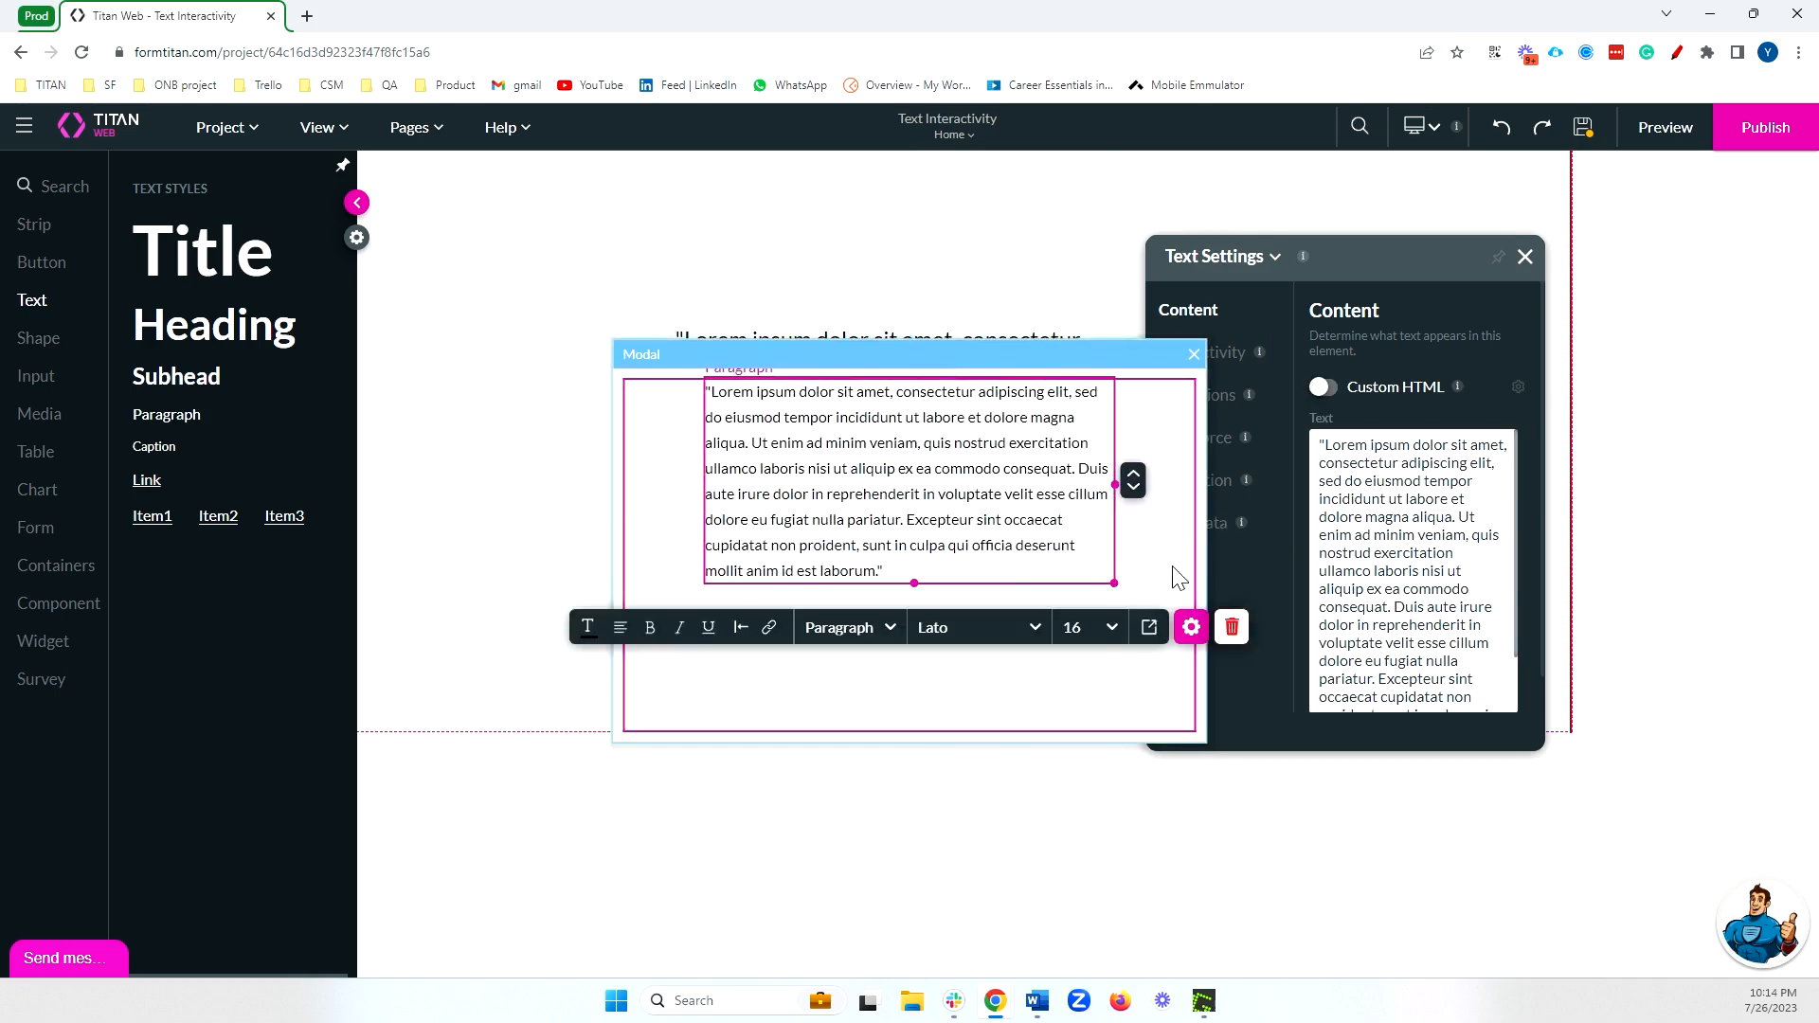
pyautogui.click(1074, 689)
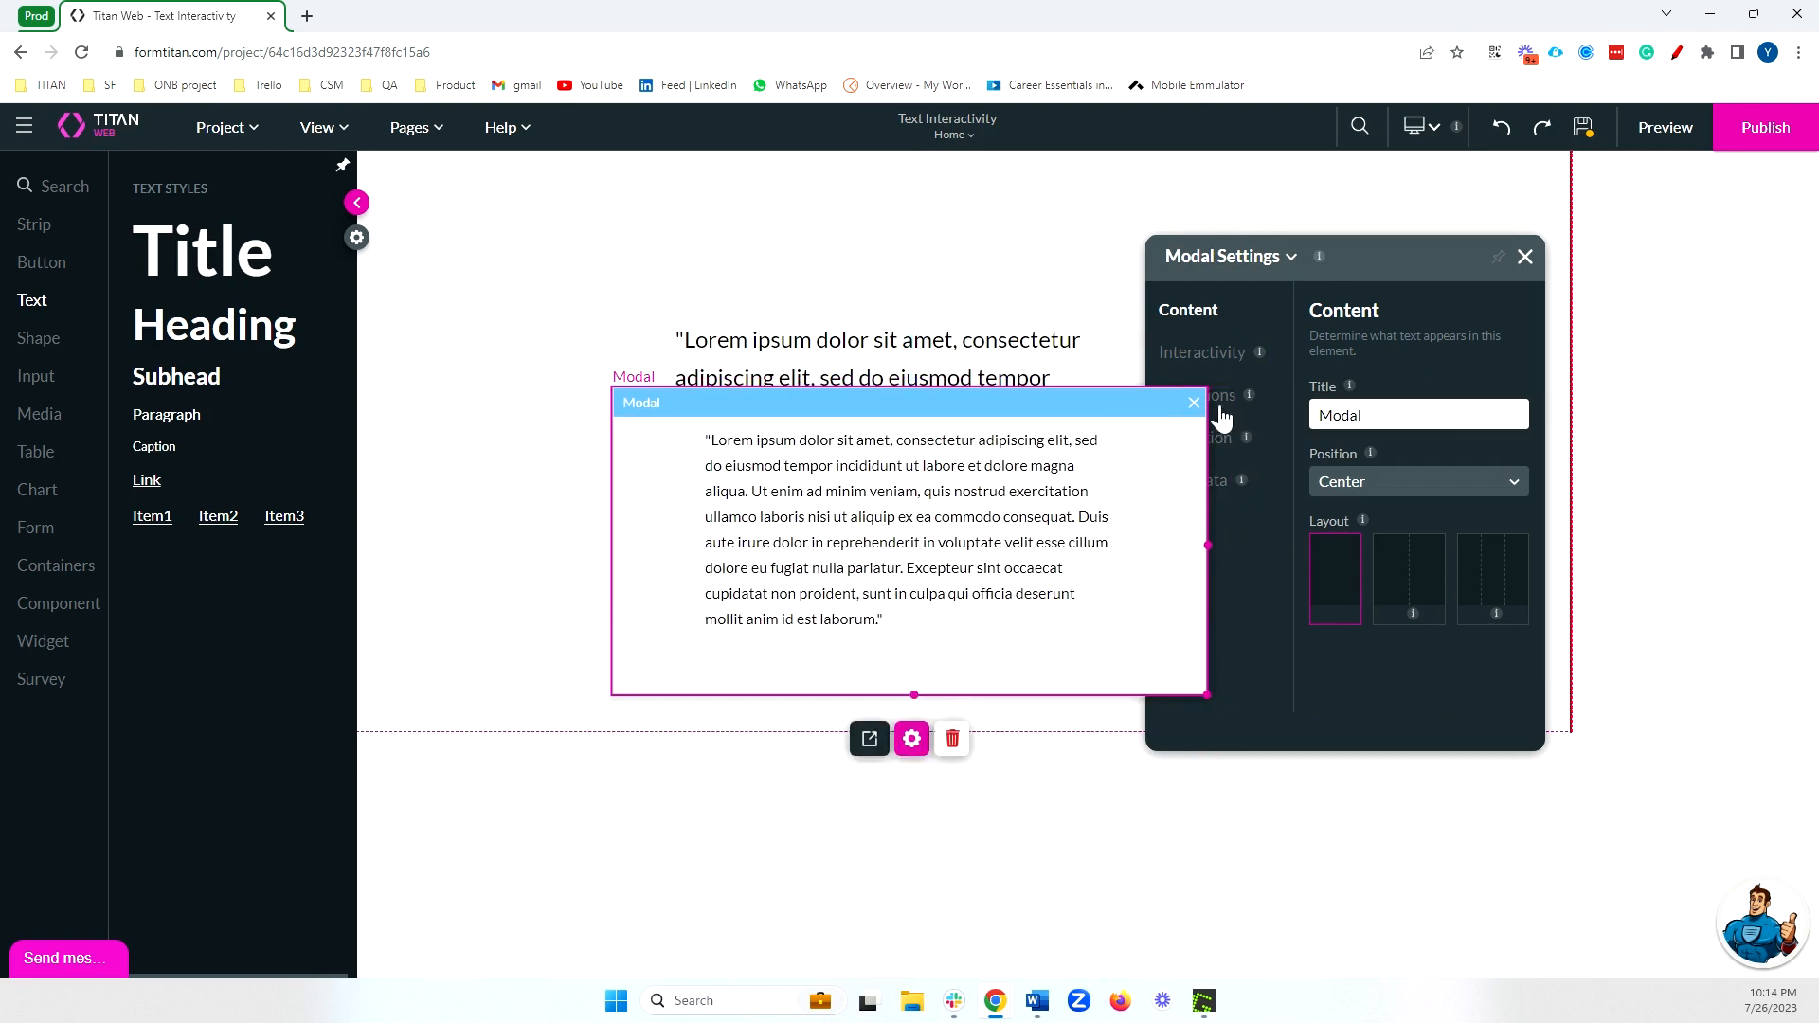
# Enable Custom Ellipsis in the subhead text's Interactivity settings.
pyautogui.moveTo(1555, 255); pyautogui.dragTo(1670, 267)
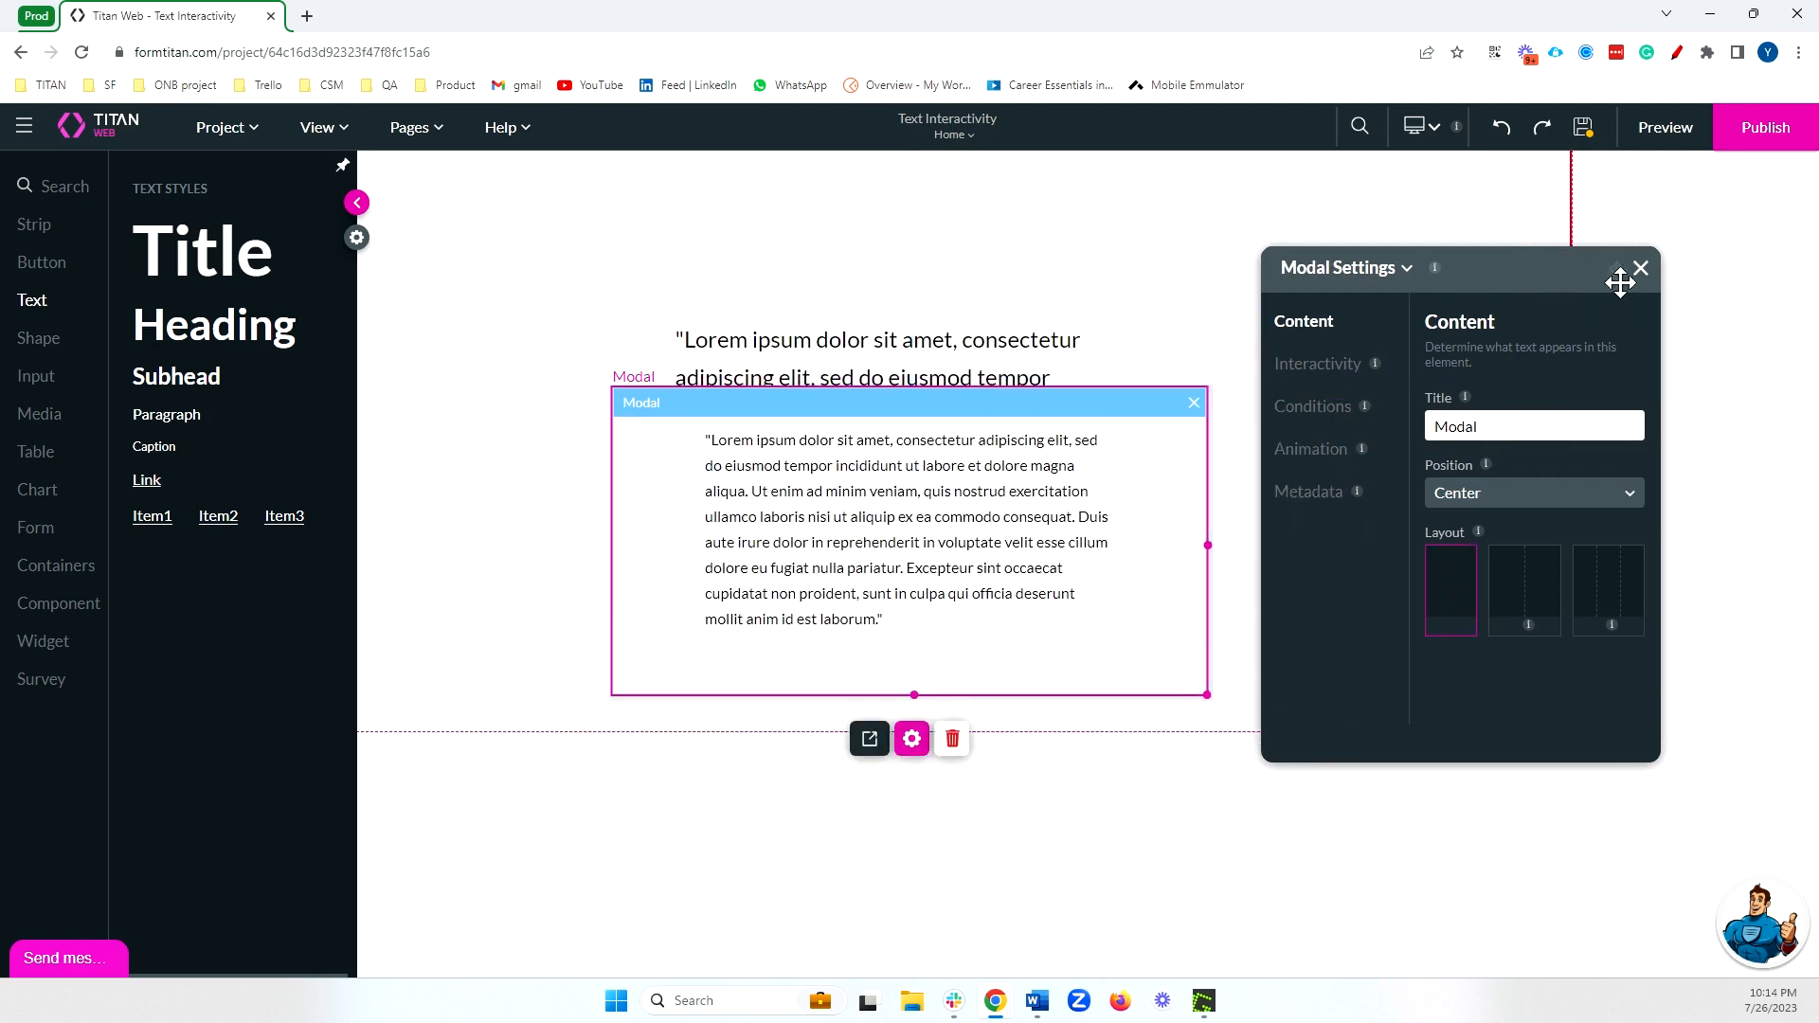
pyautogui.click(1007, 354)
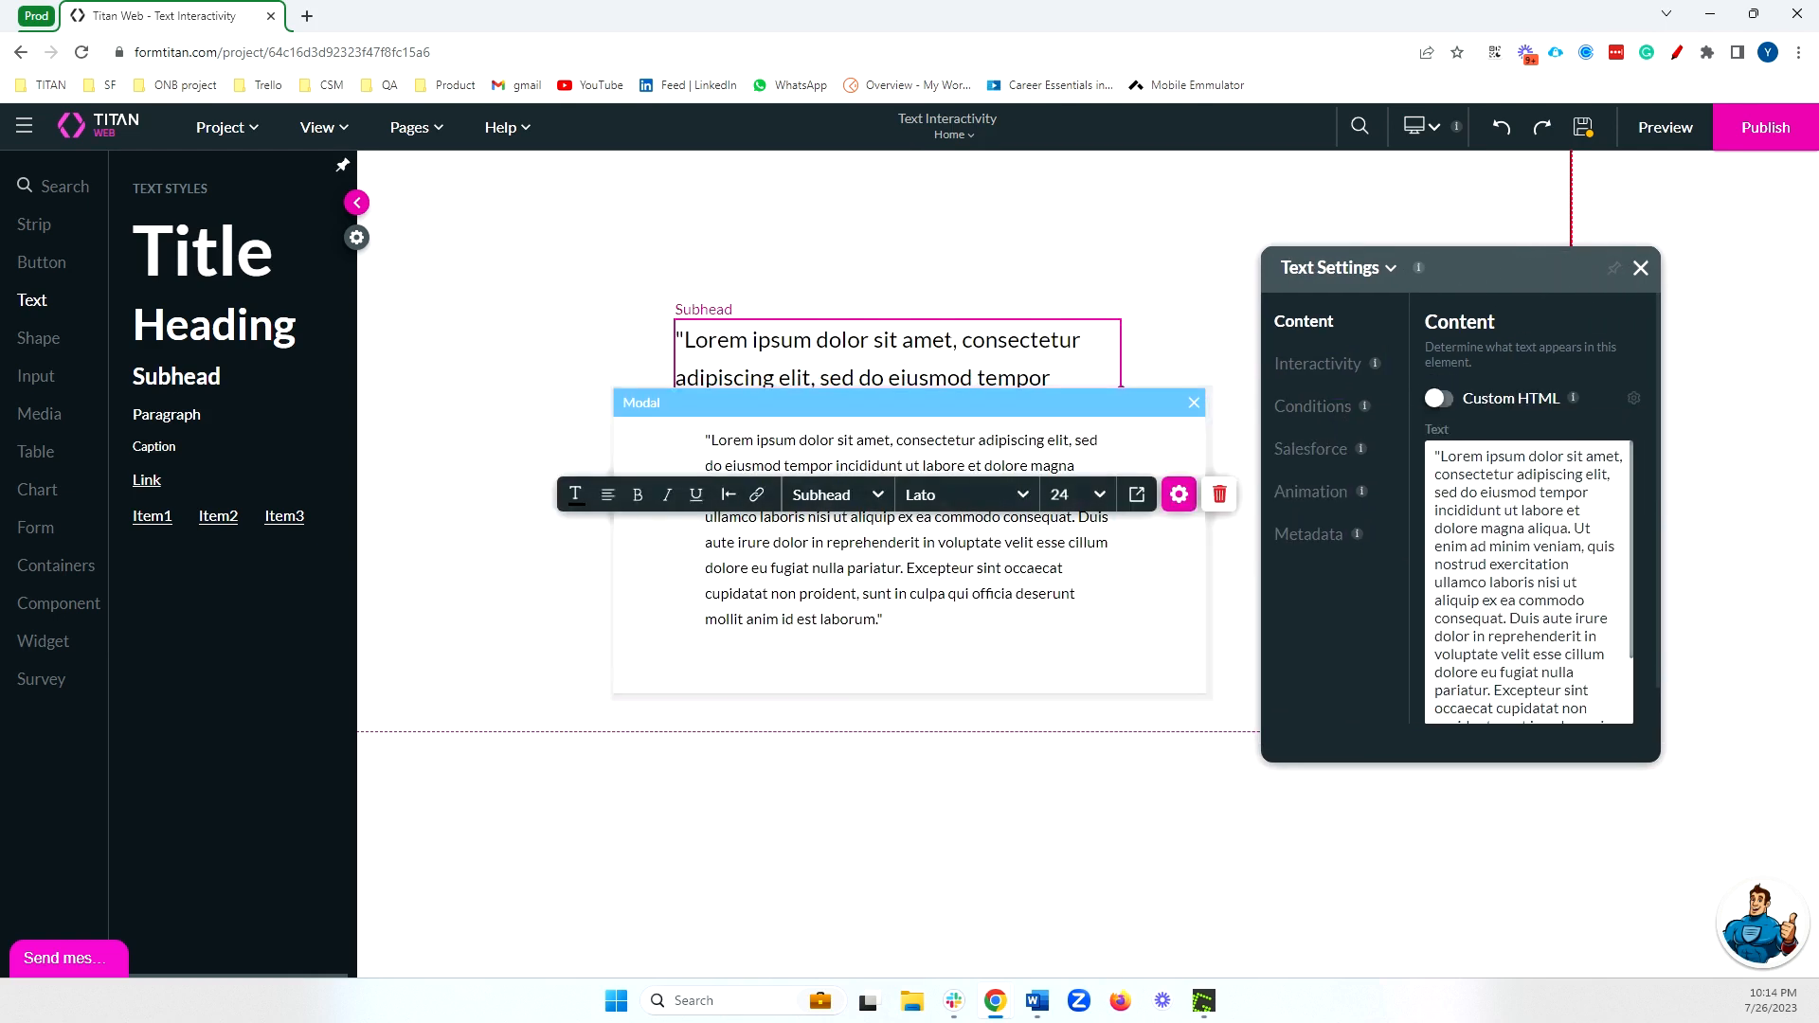
pyautogui.click(1326, 378)
pyautogui.click(1439, 549)
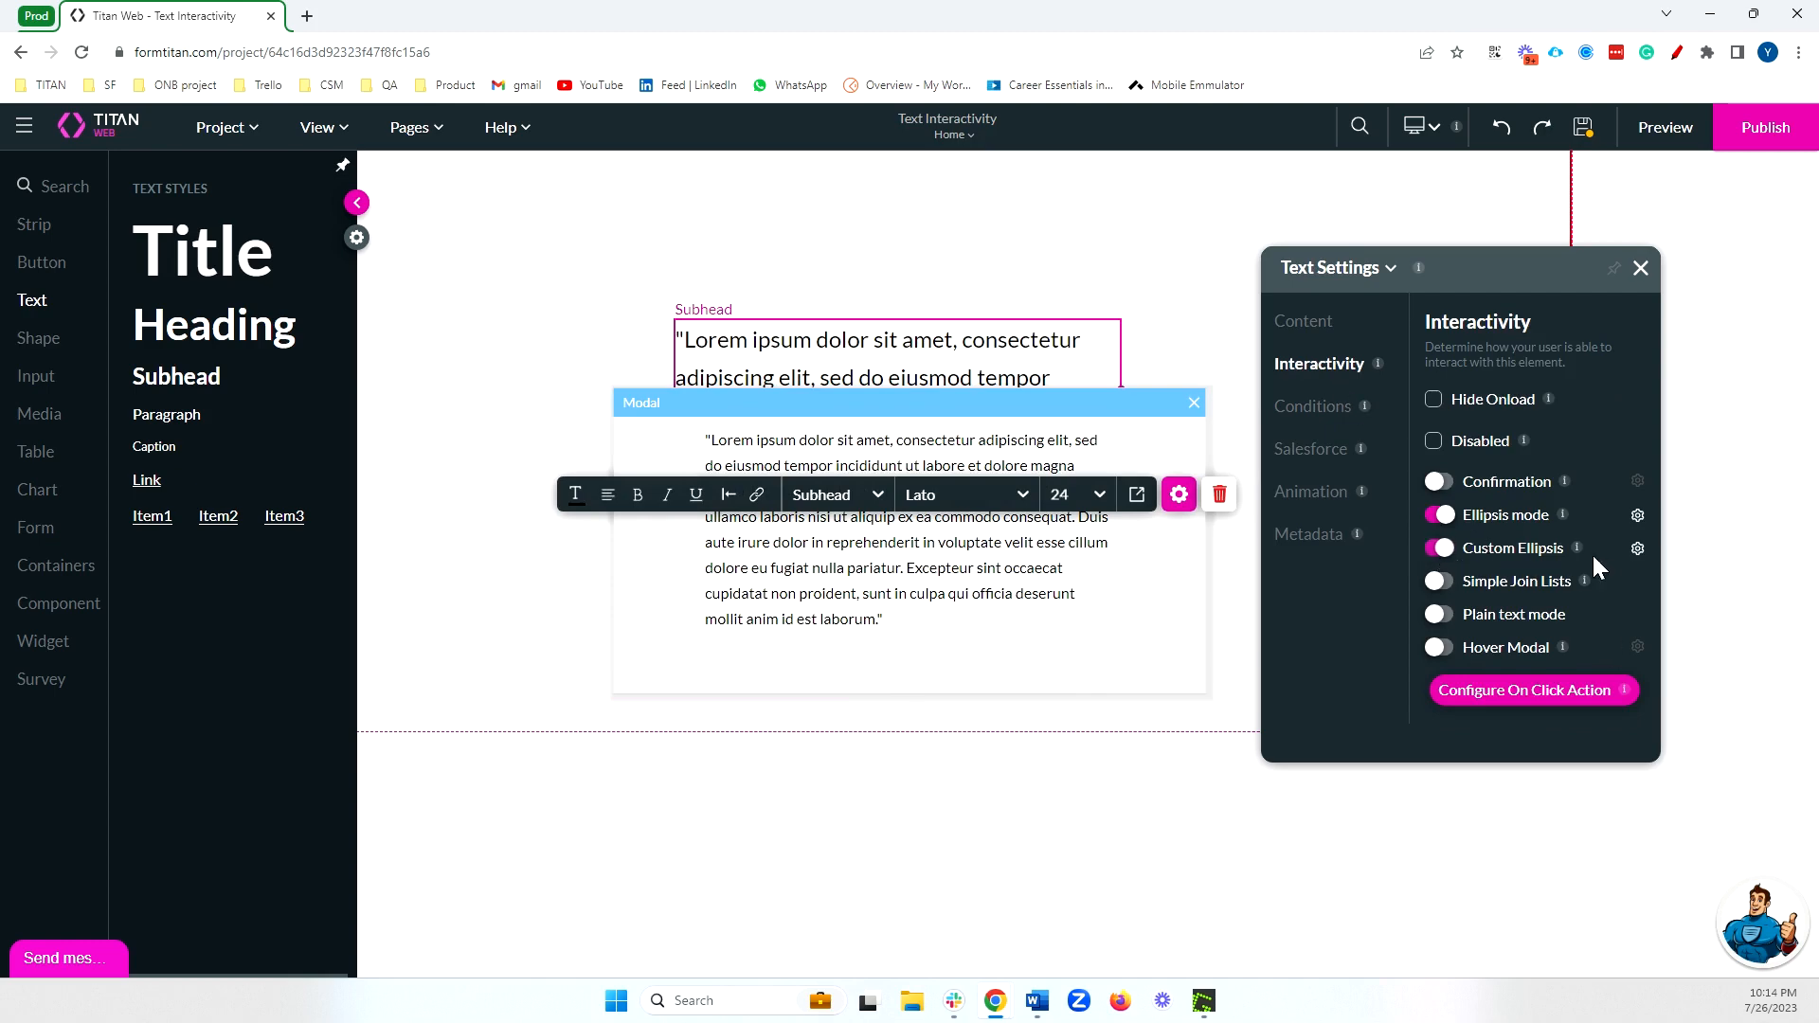
# Configure the custom ellipsis action by adding a Drawer/Modal node after the Start node.
pyautogui.click(1637, 548)
pyautogui.click(325, 463)
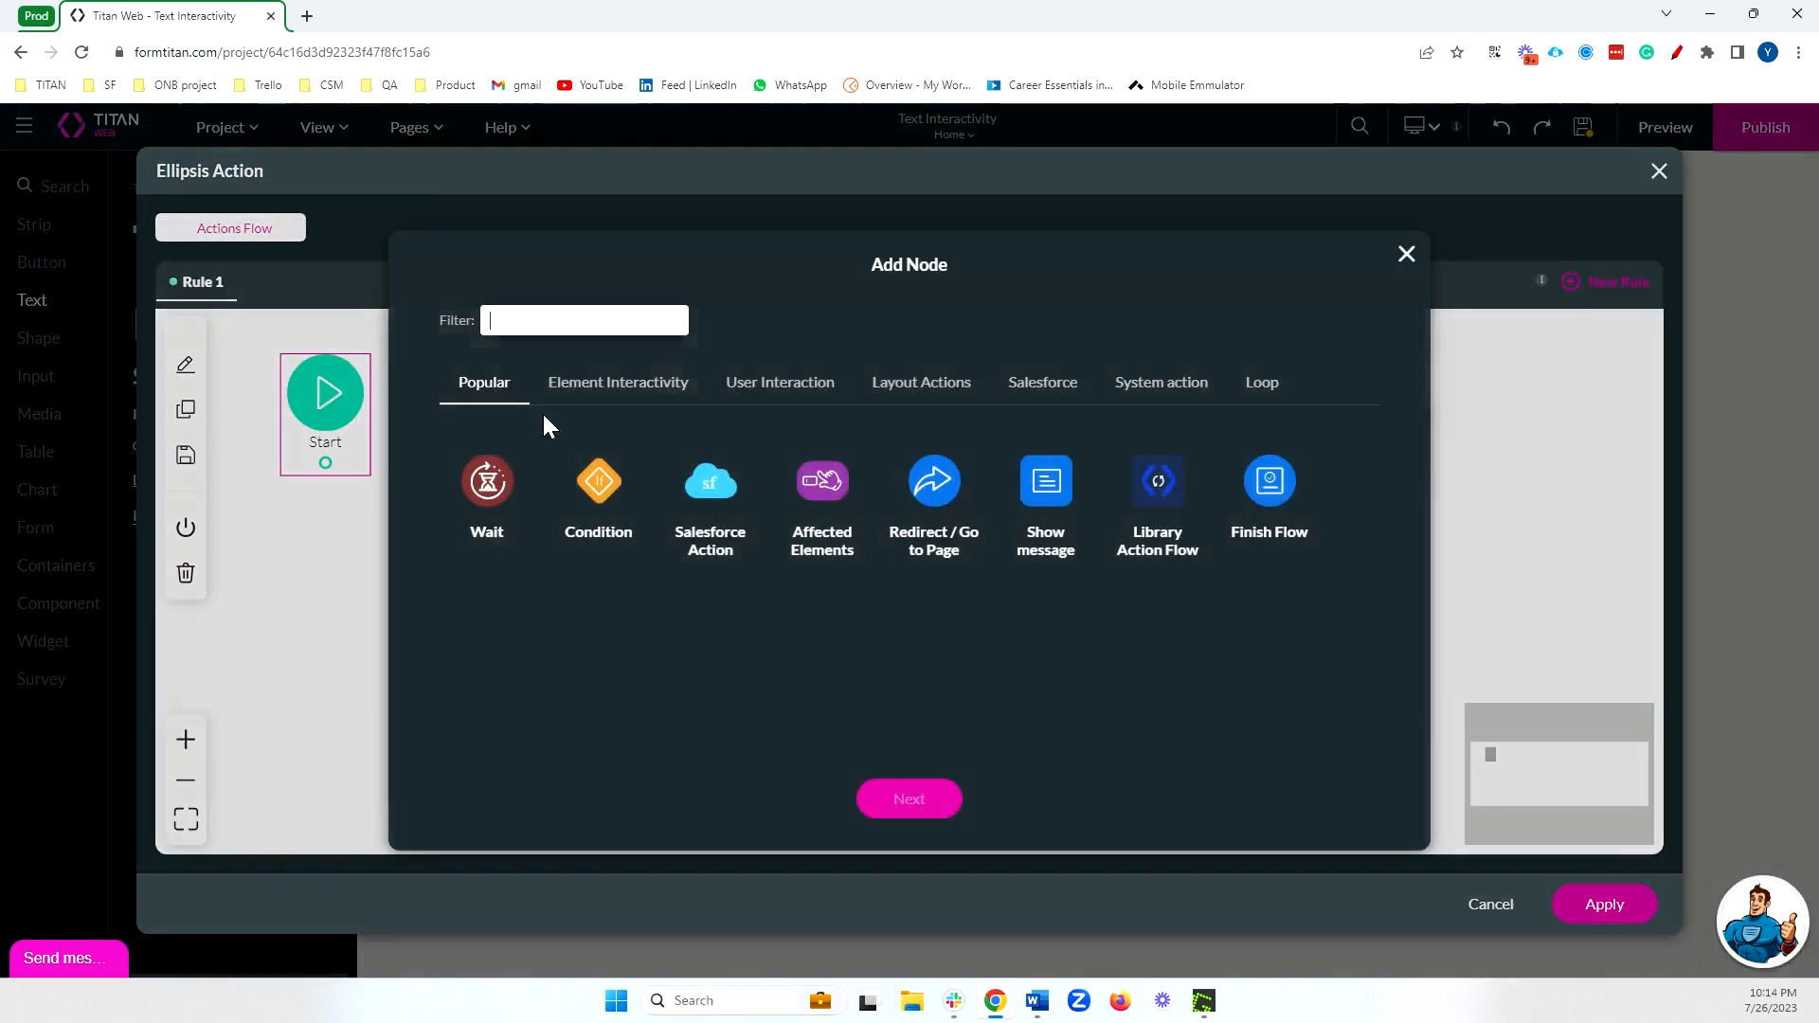
pyautogui.write('moda')
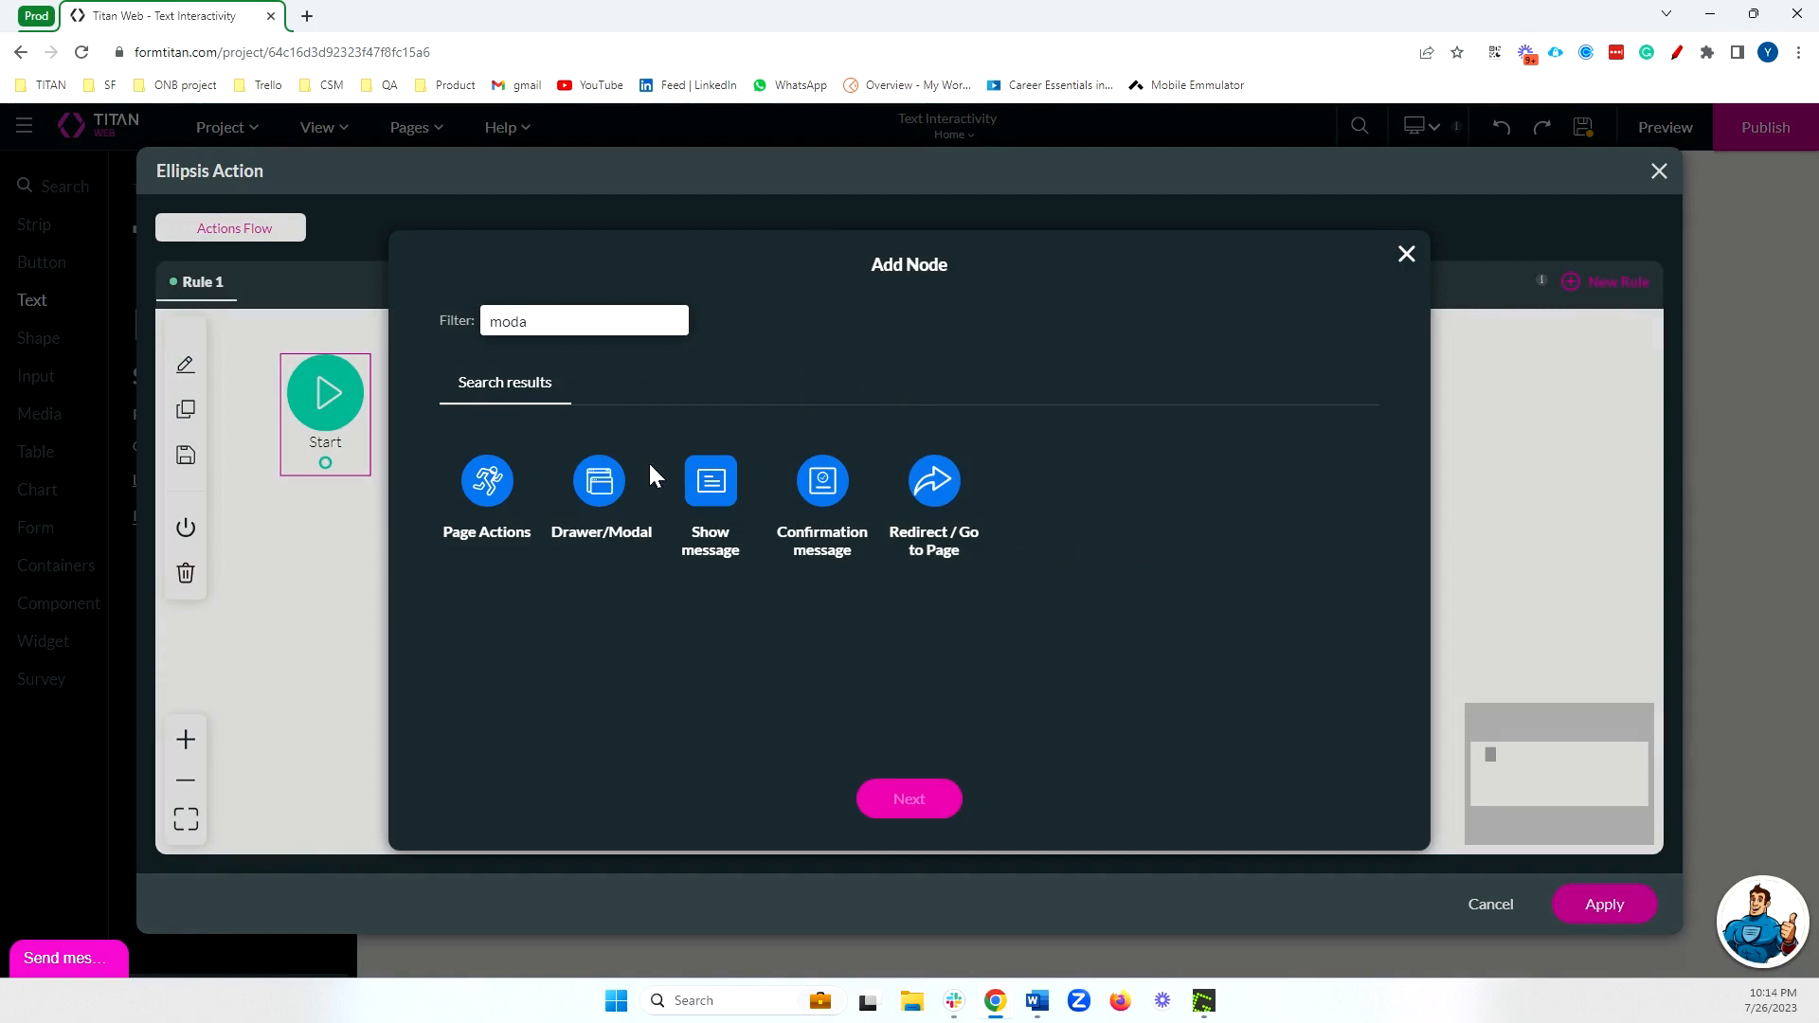
pyautogui.click(599, 480)
pyautogui.click(909, 799)
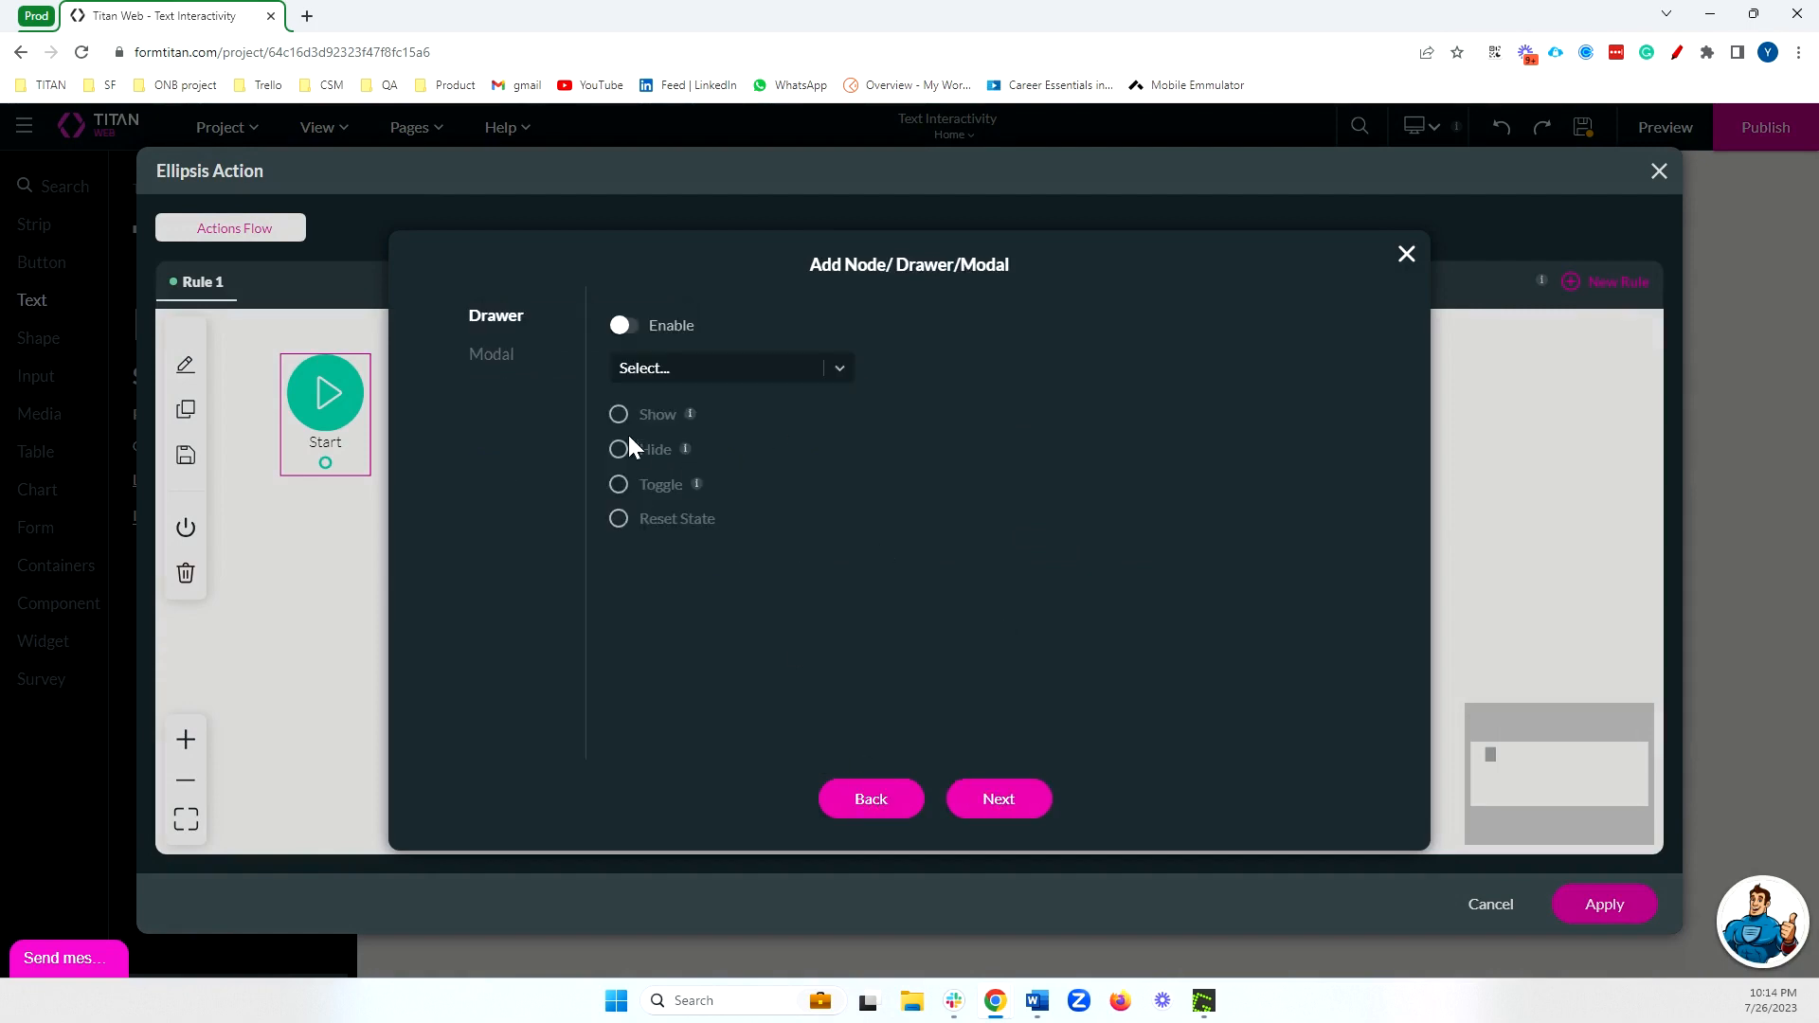
# Enable the node's Modal action for the page's modal, insert the node without a tag, and apply the ellipsis action.
pyautogui.click(492, 353)
pyautogui.click(626, 325)
pyautogui.click(682, 368)
pyautogui.click(682, 411)
pyautogui.click(997, 799)
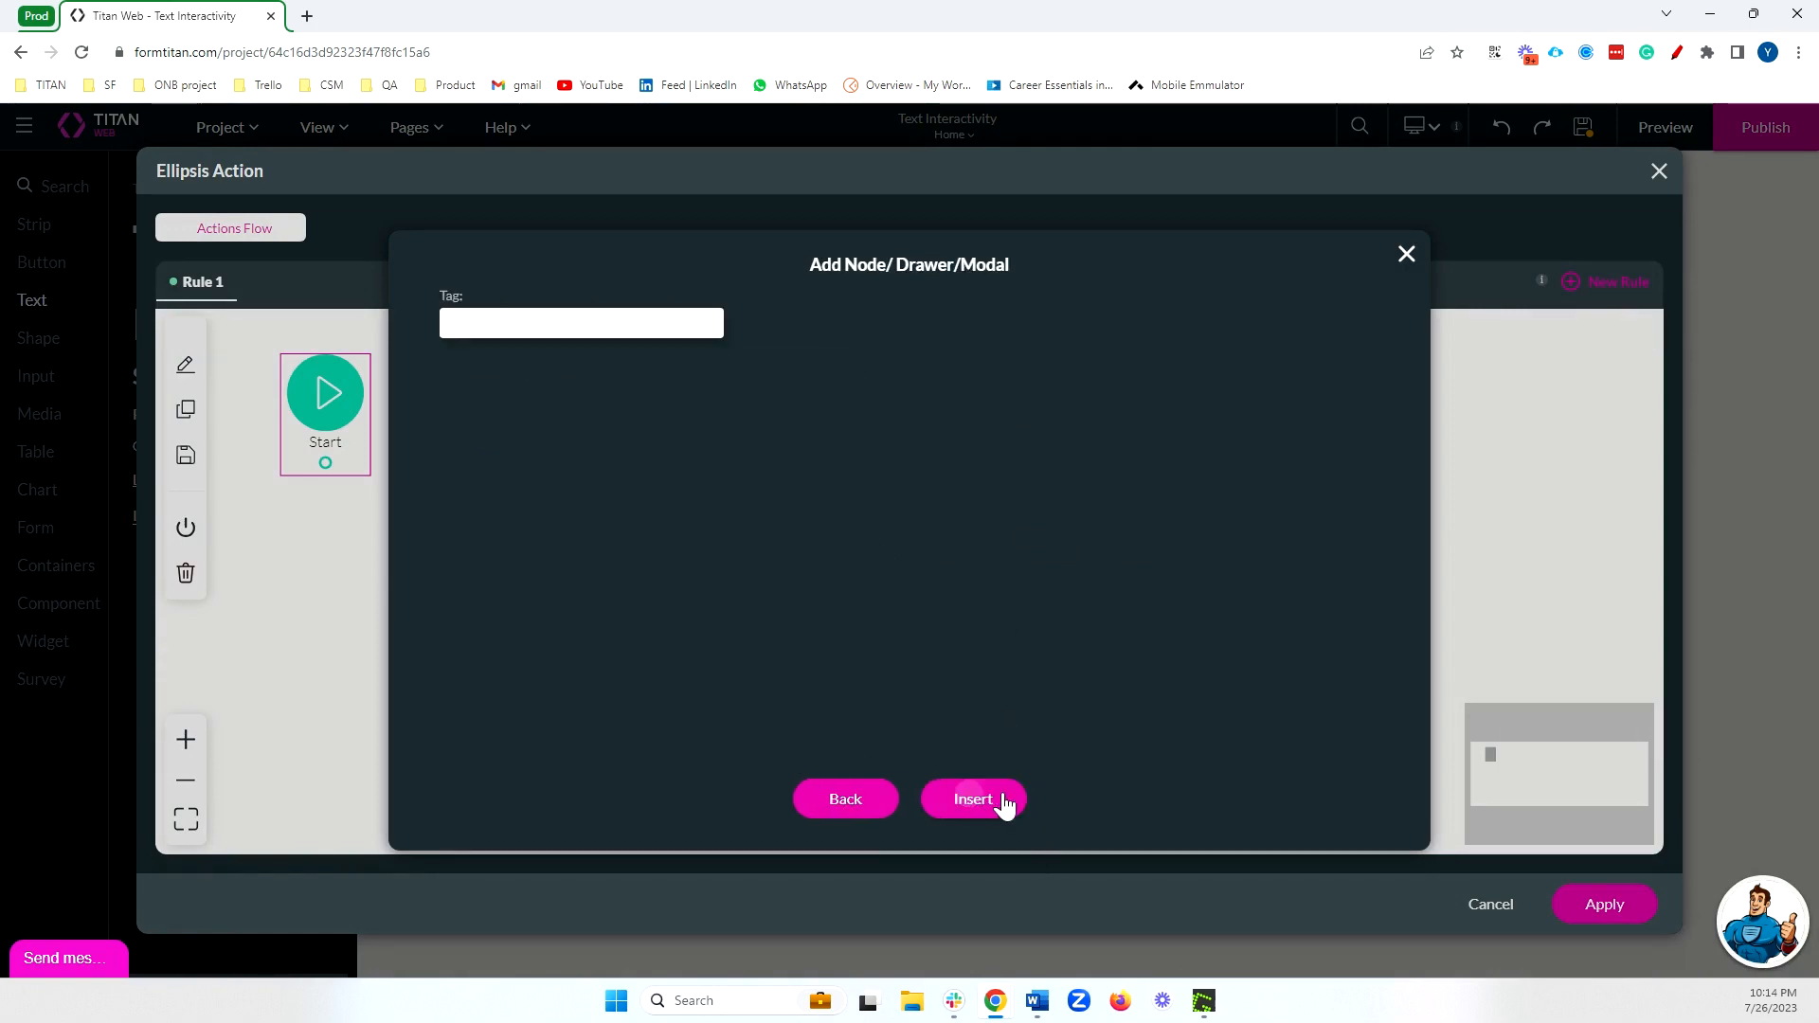
pyautogui.click(997, 799)
pyautogui.click(1604, 904)
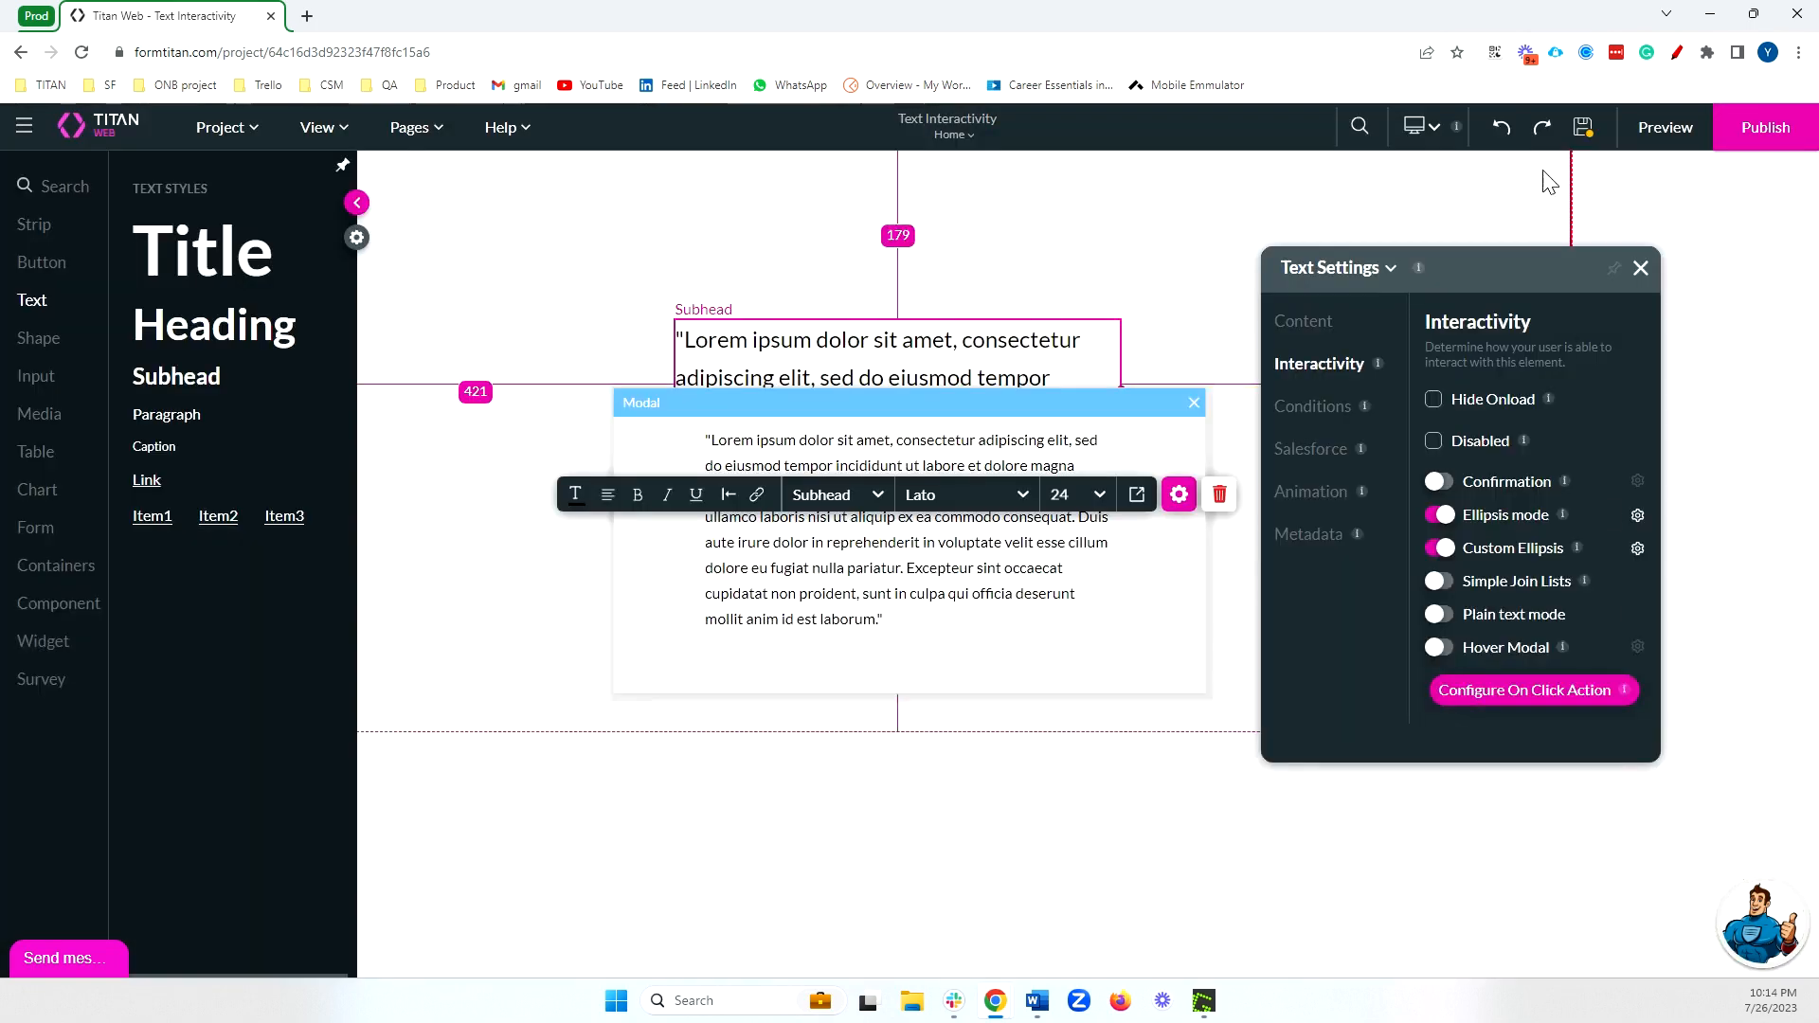
# Preview the page and test that Read more opens the full-text modal, closing the modal and the preview.
pyautogui.click(1661, 139)
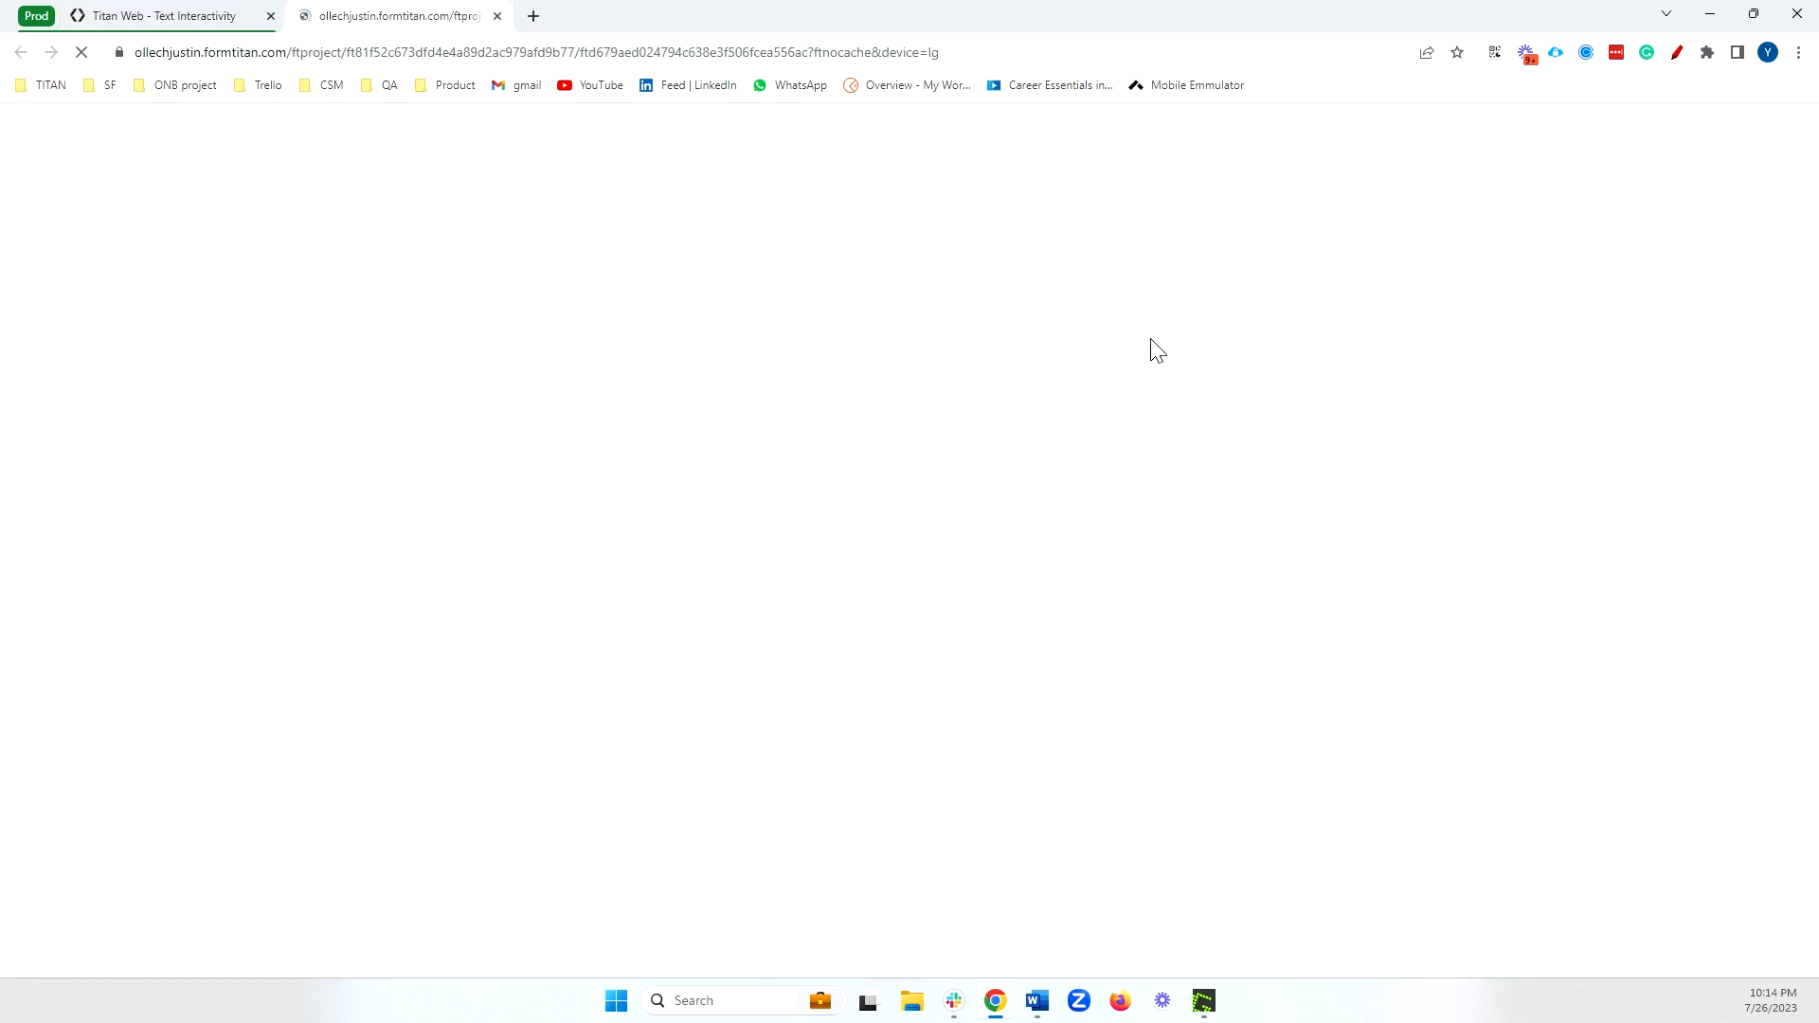
pyautogui.click(679, 390)
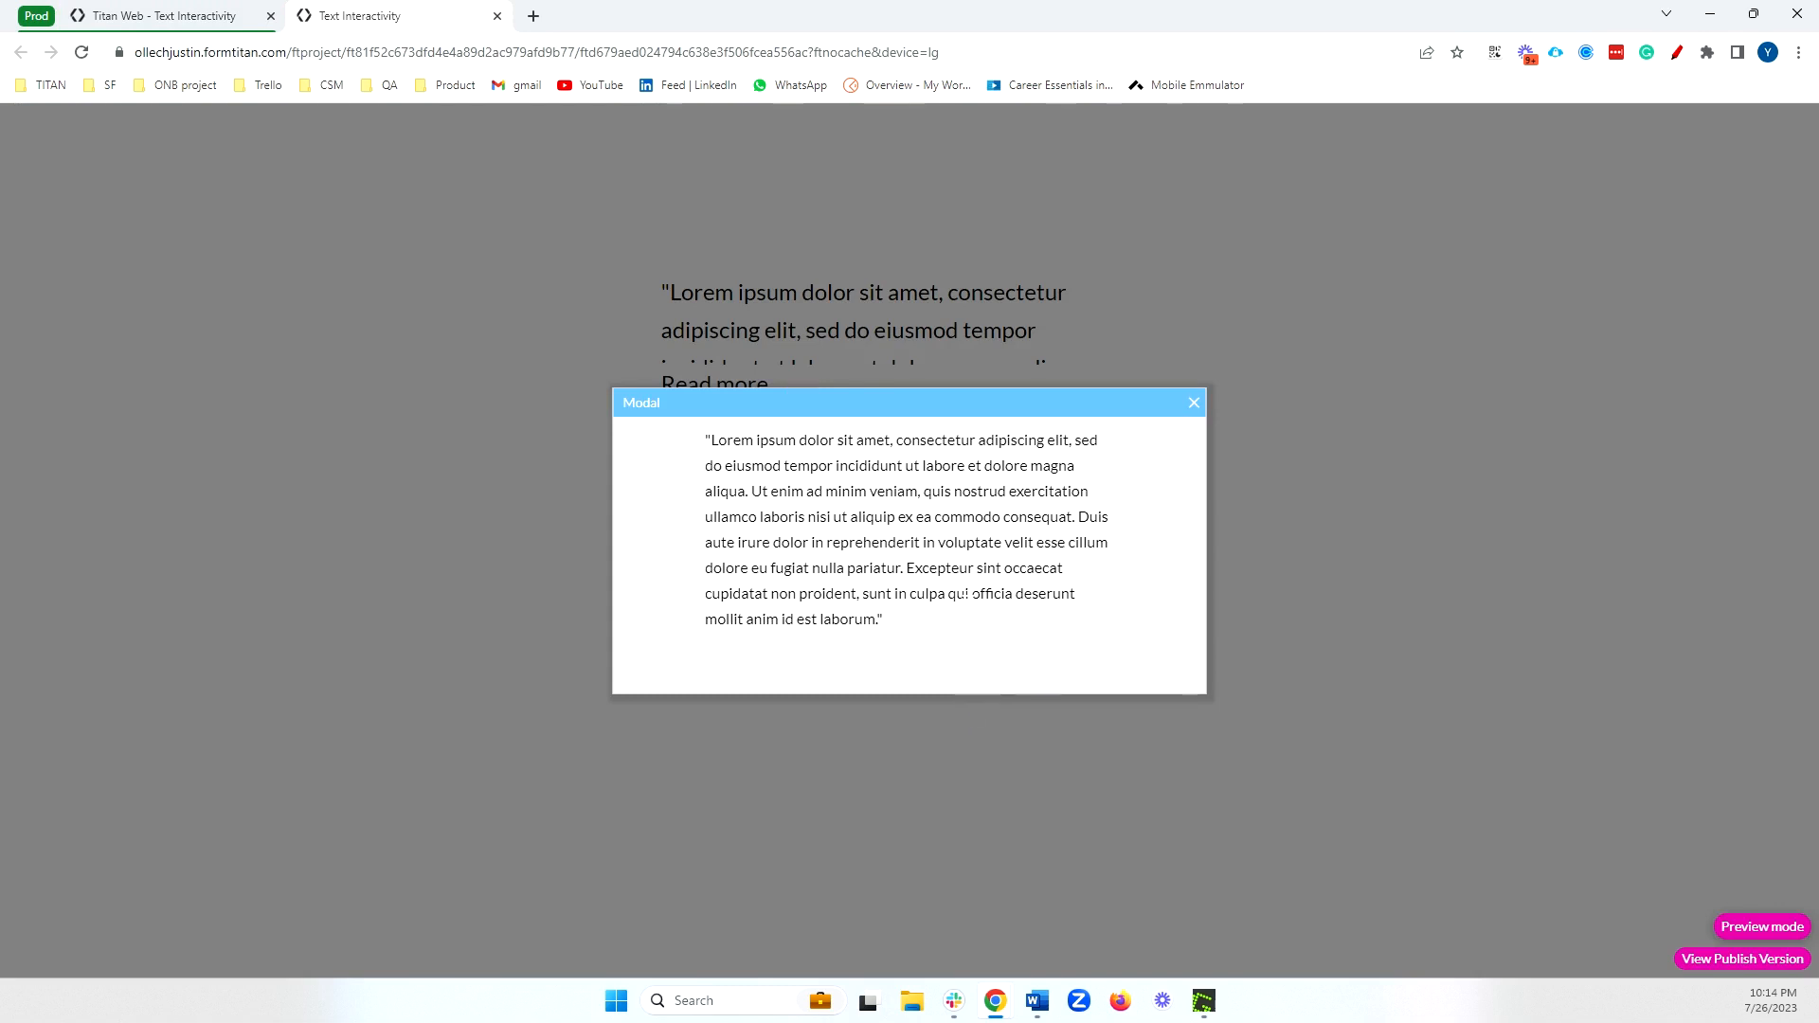
pyautogui.click(1194, 403)
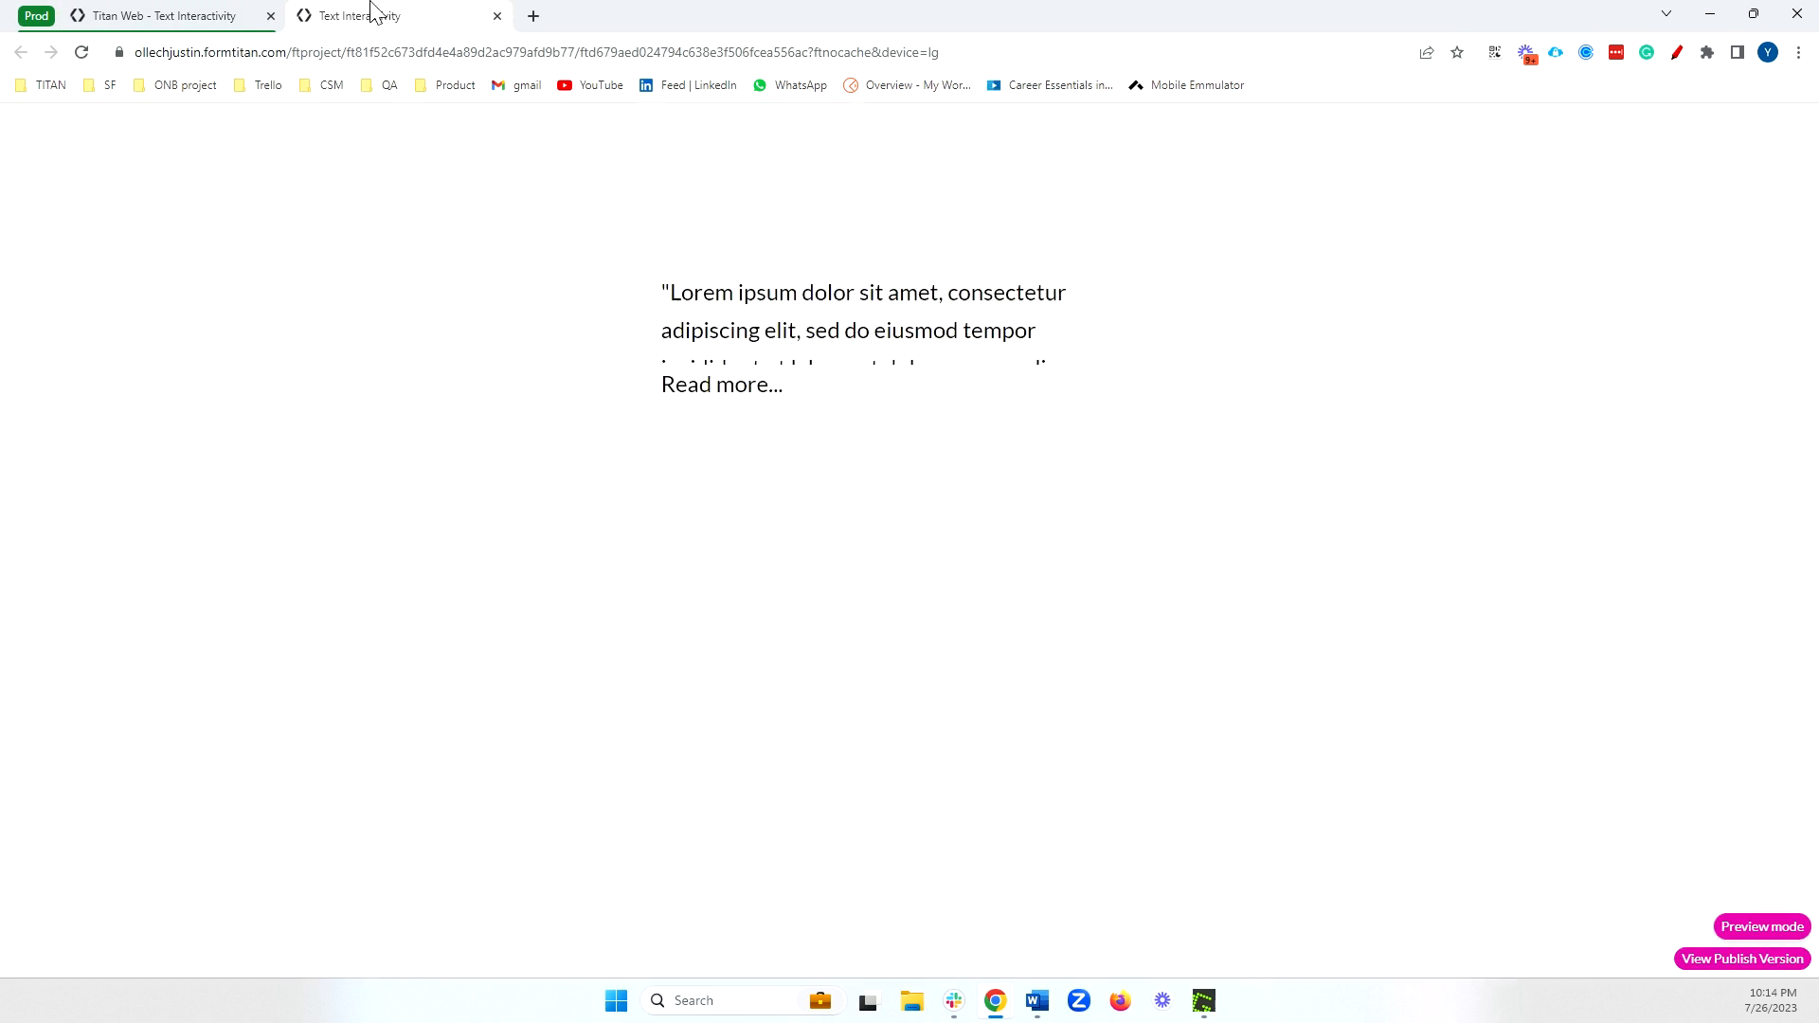
pyautogui.click(497, 16)
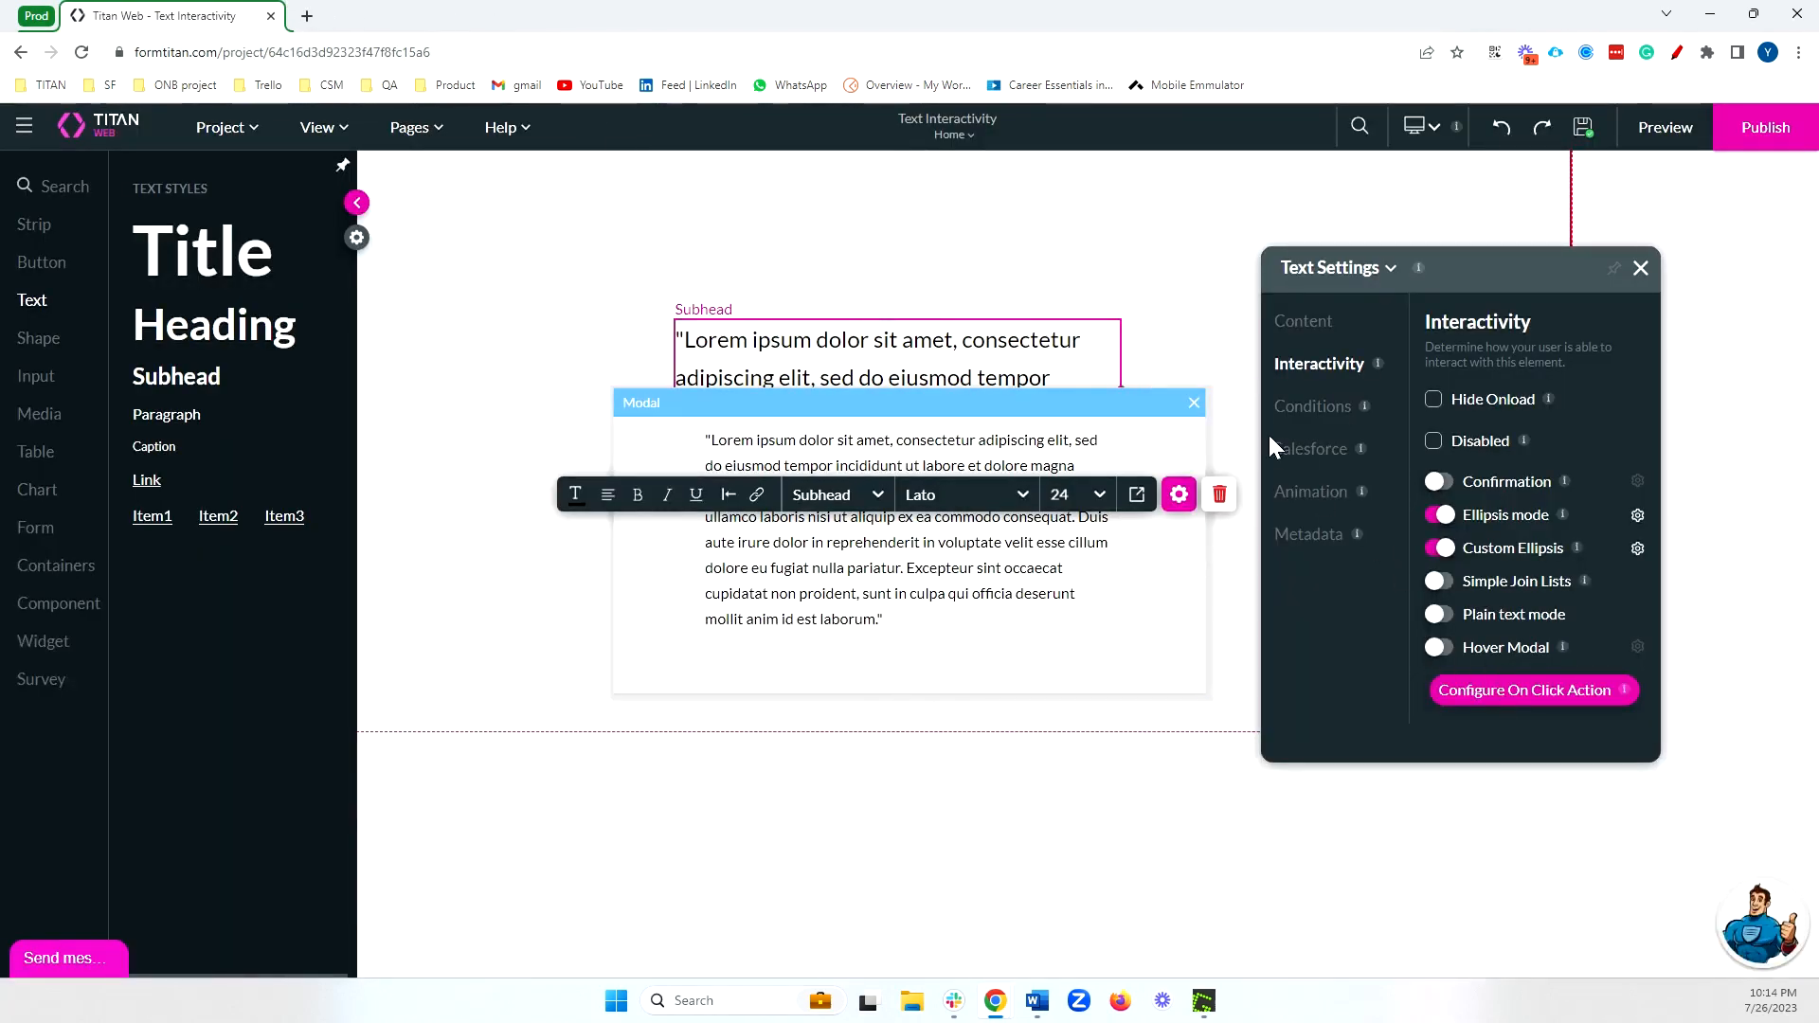
# Close the modal in the editor and disable Ellipsis mode in the subhead's Interactivity settings.
pyautogui.click(1192, 404)
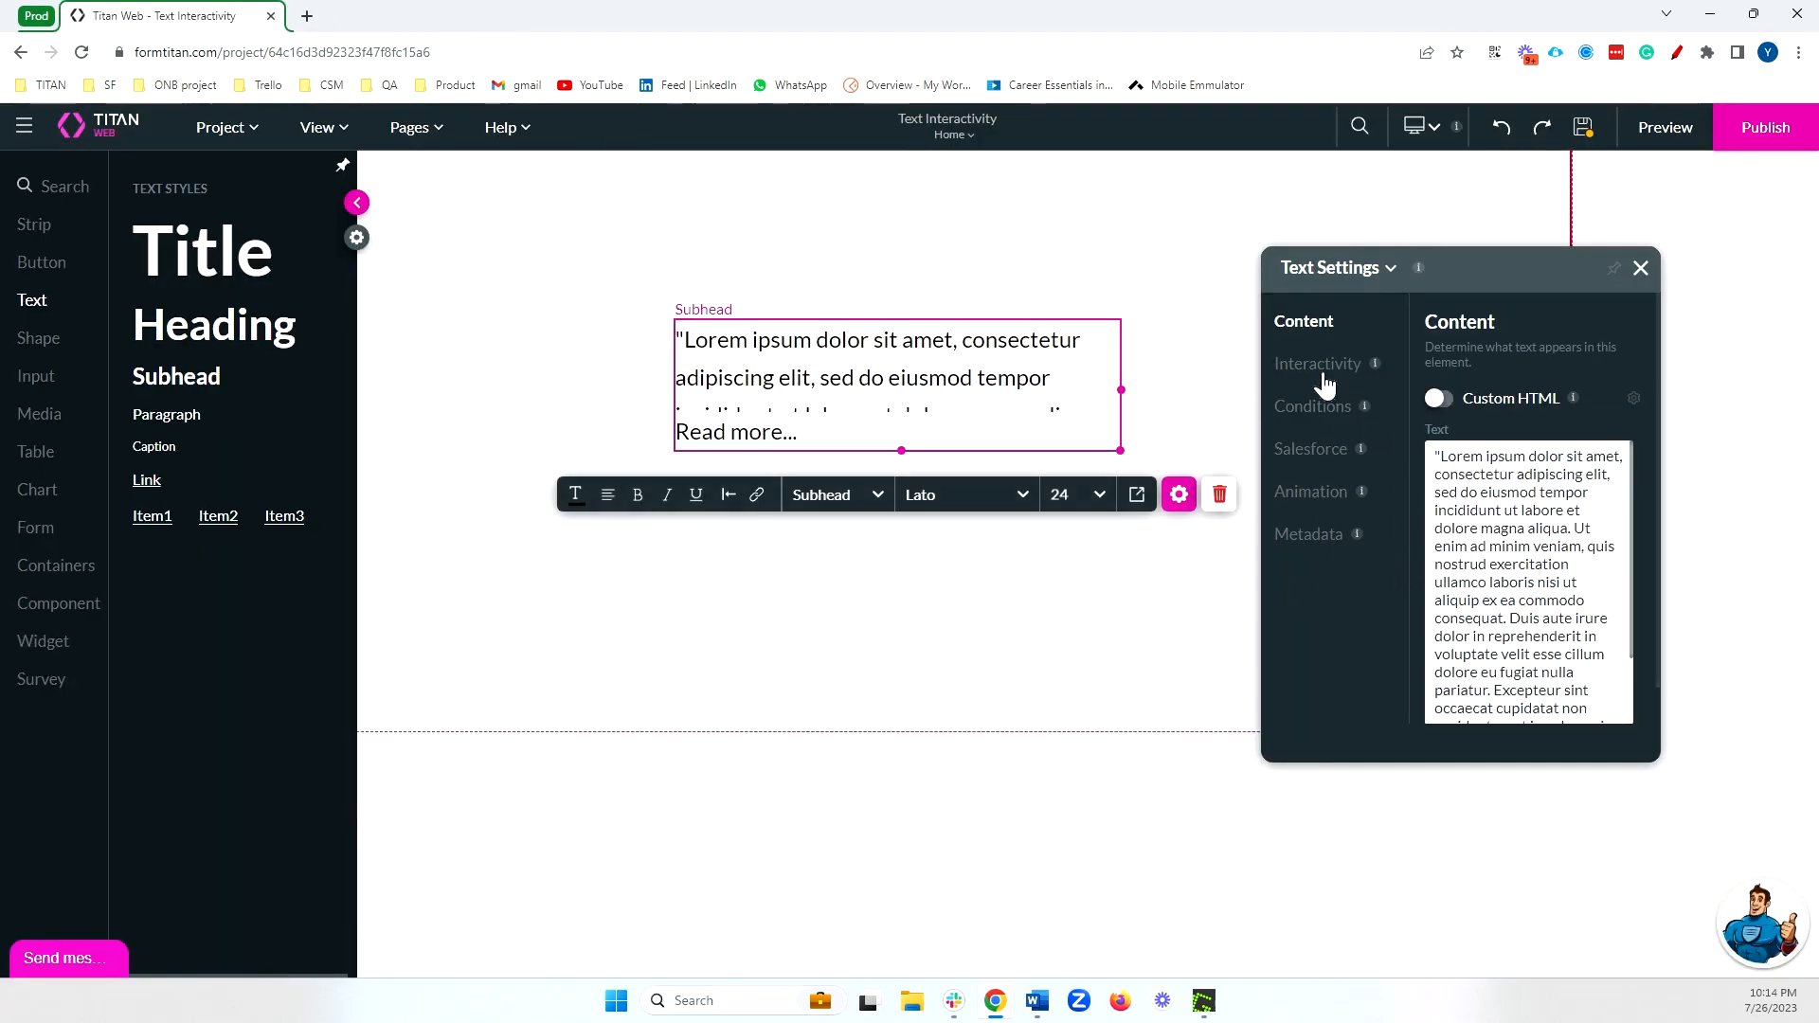
pyautogui.click(1320, 368)
pyautogui.click(1440, 515)
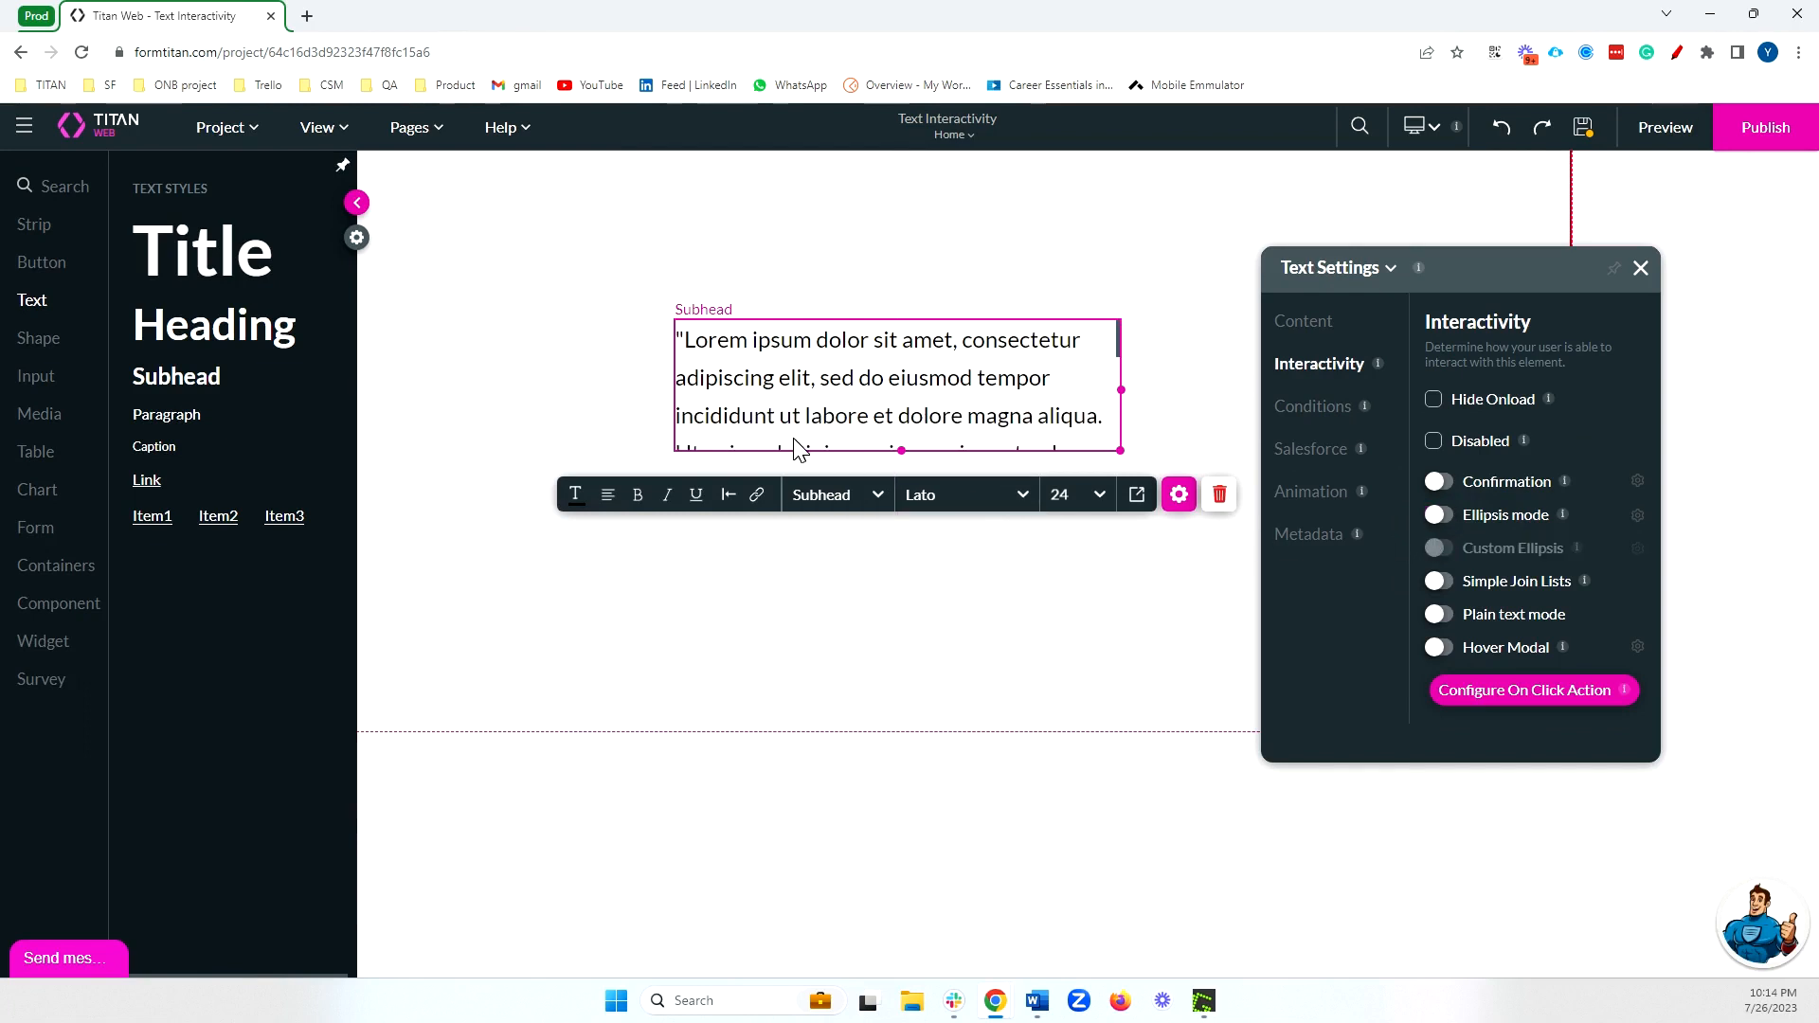
# Place a new Subhead text beside the lorem ipsum passage and replace the passage's content with "Simple Join List".
pyautogui.moveTo(176, 376); pyautogui.dragTo(568, 374)
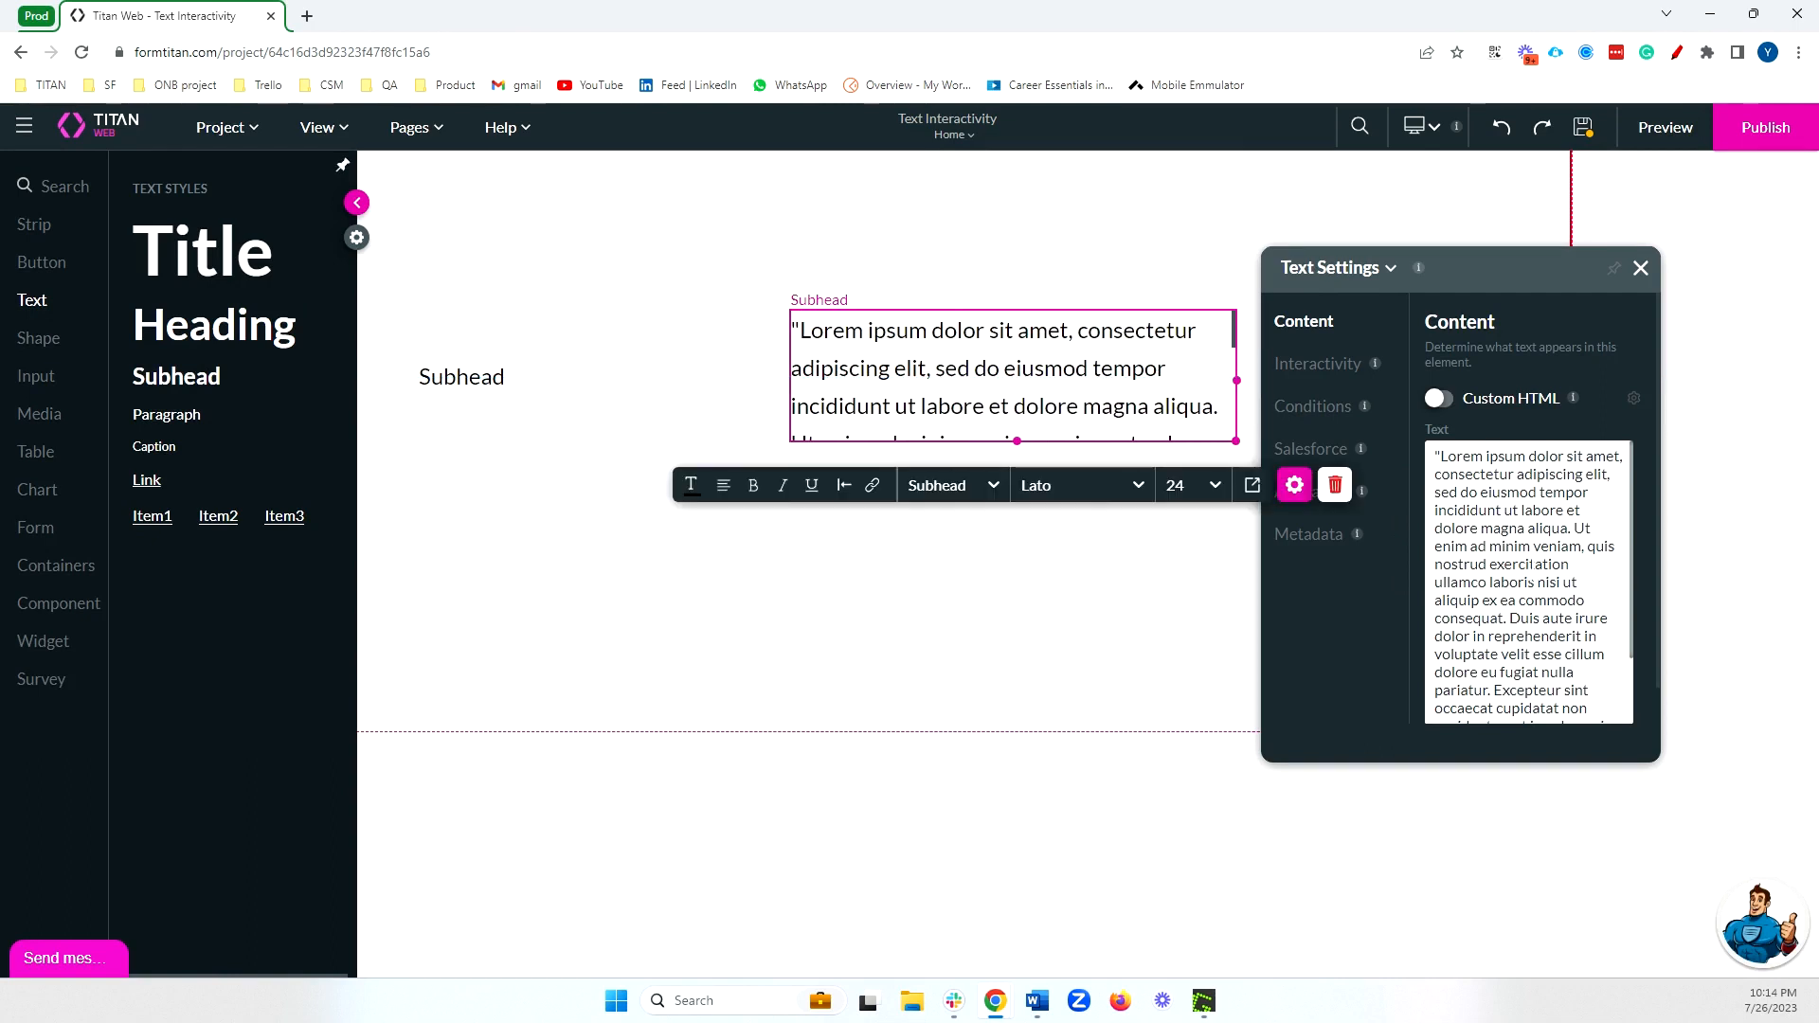
pyautogui.tripleClick(1463, 719)
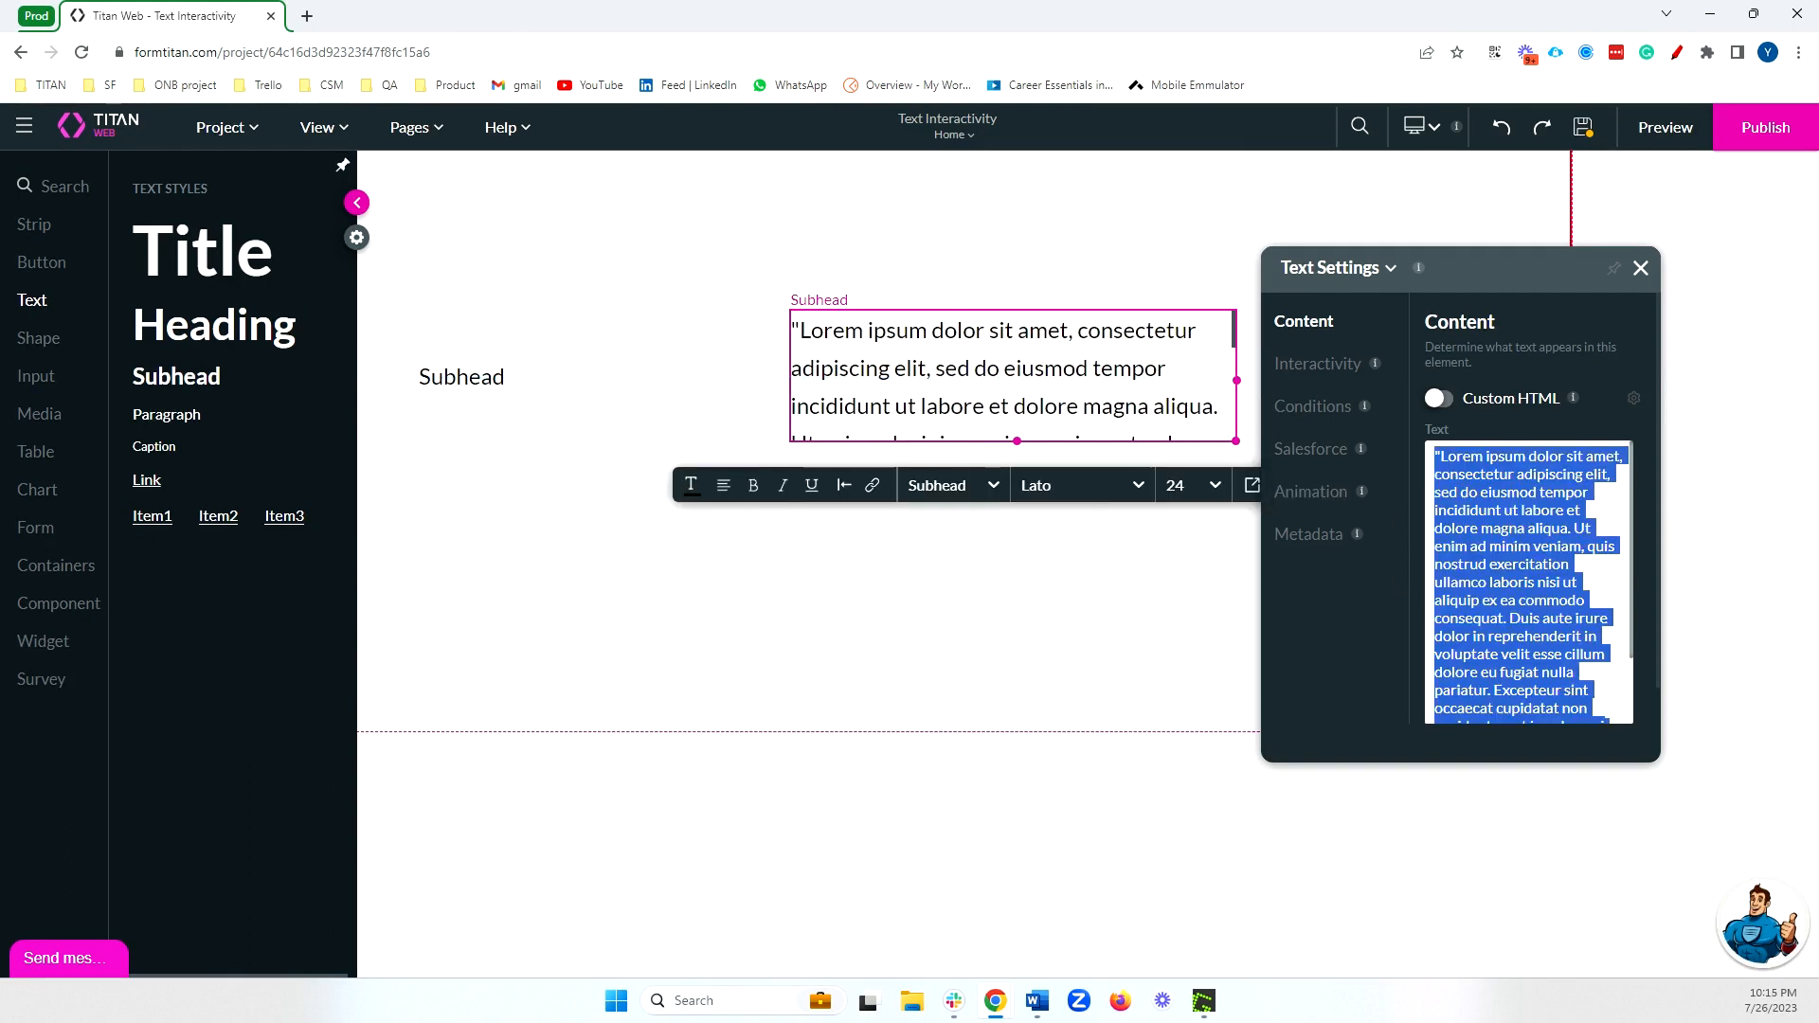
pyautogui.write('Simple Join List')
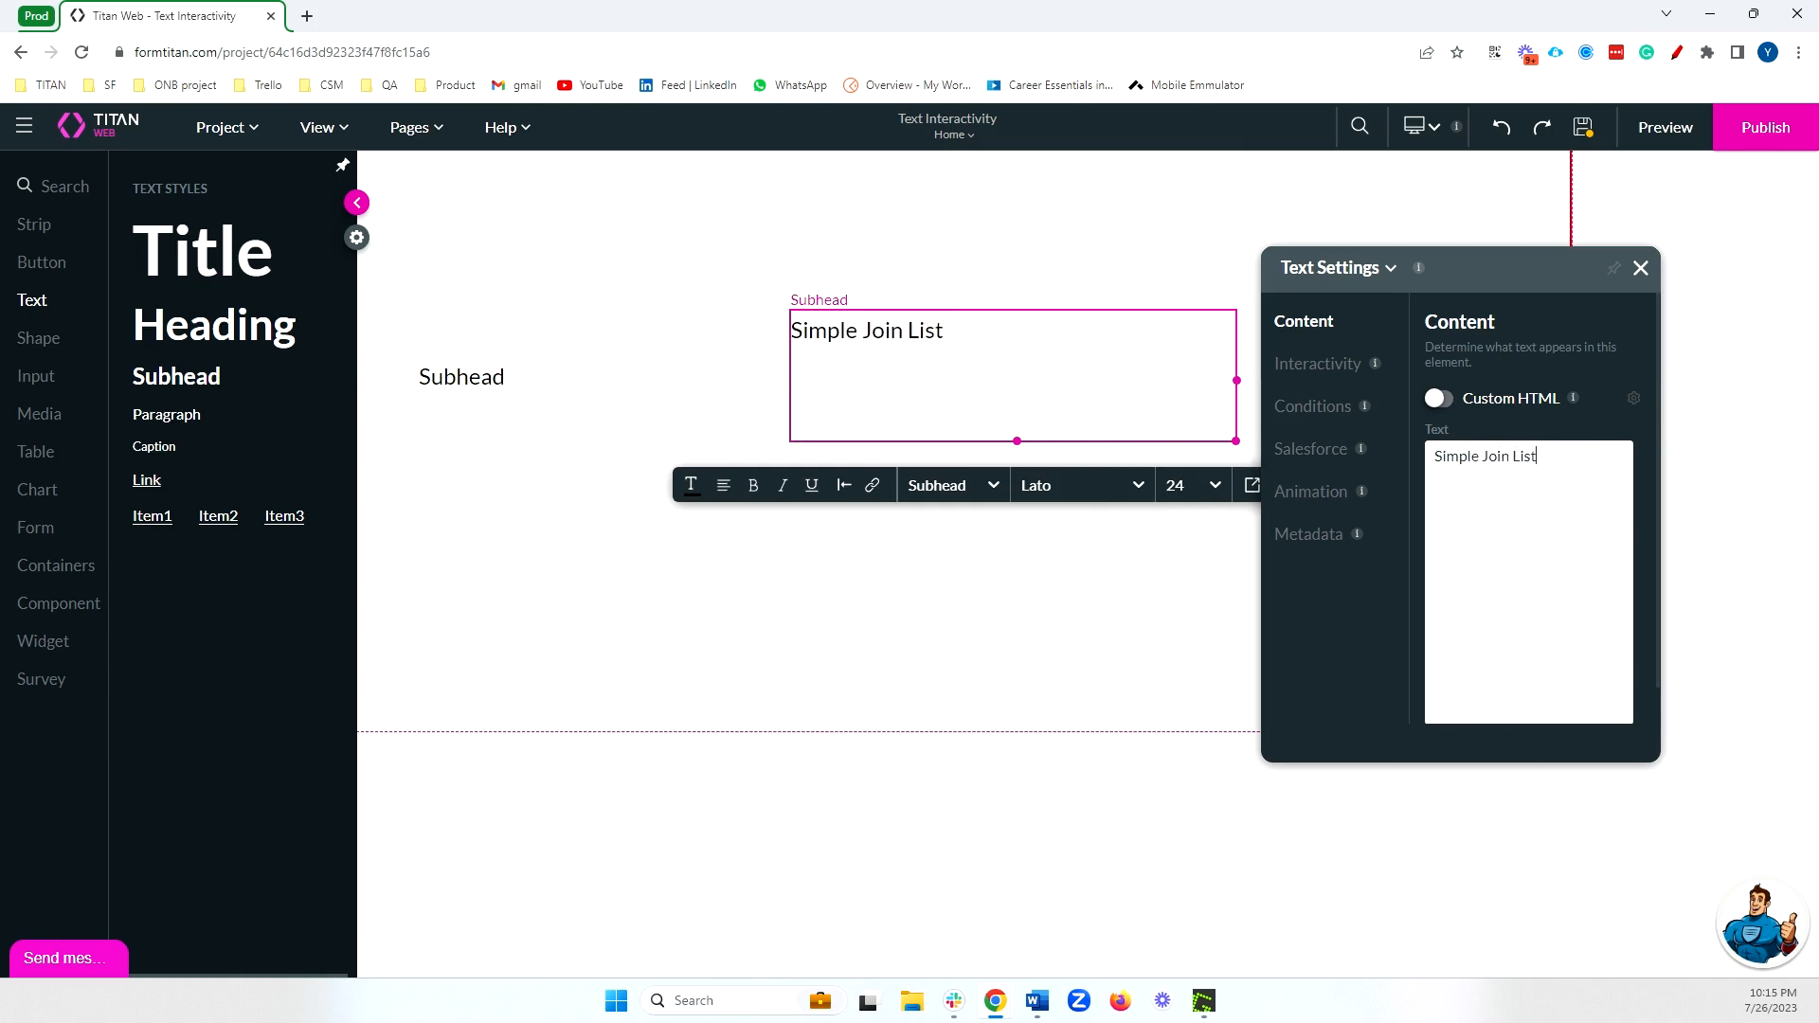
# Set the new subhead's content to "Normal Text" and enter the same text as its metadata tag.
pyautogui.click(585, 384)
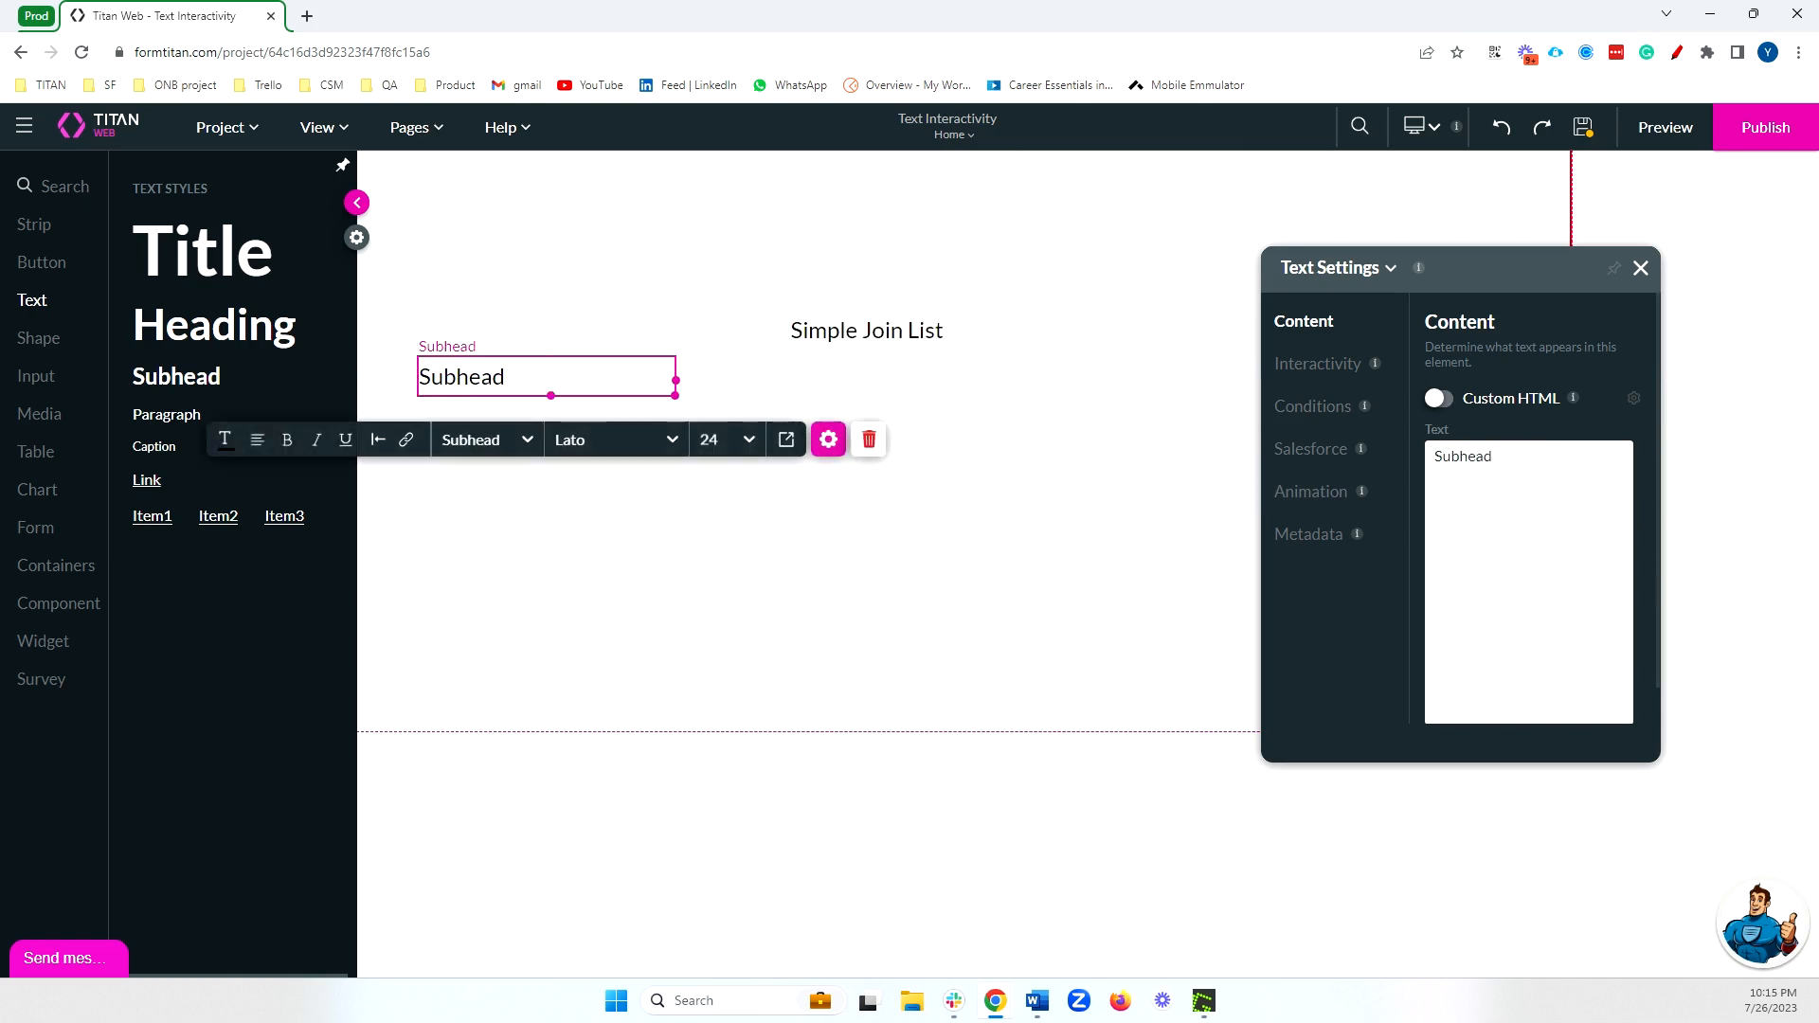
pyautogui.hotkey('ctrl', 'a')
pyautogui.write('Normal')
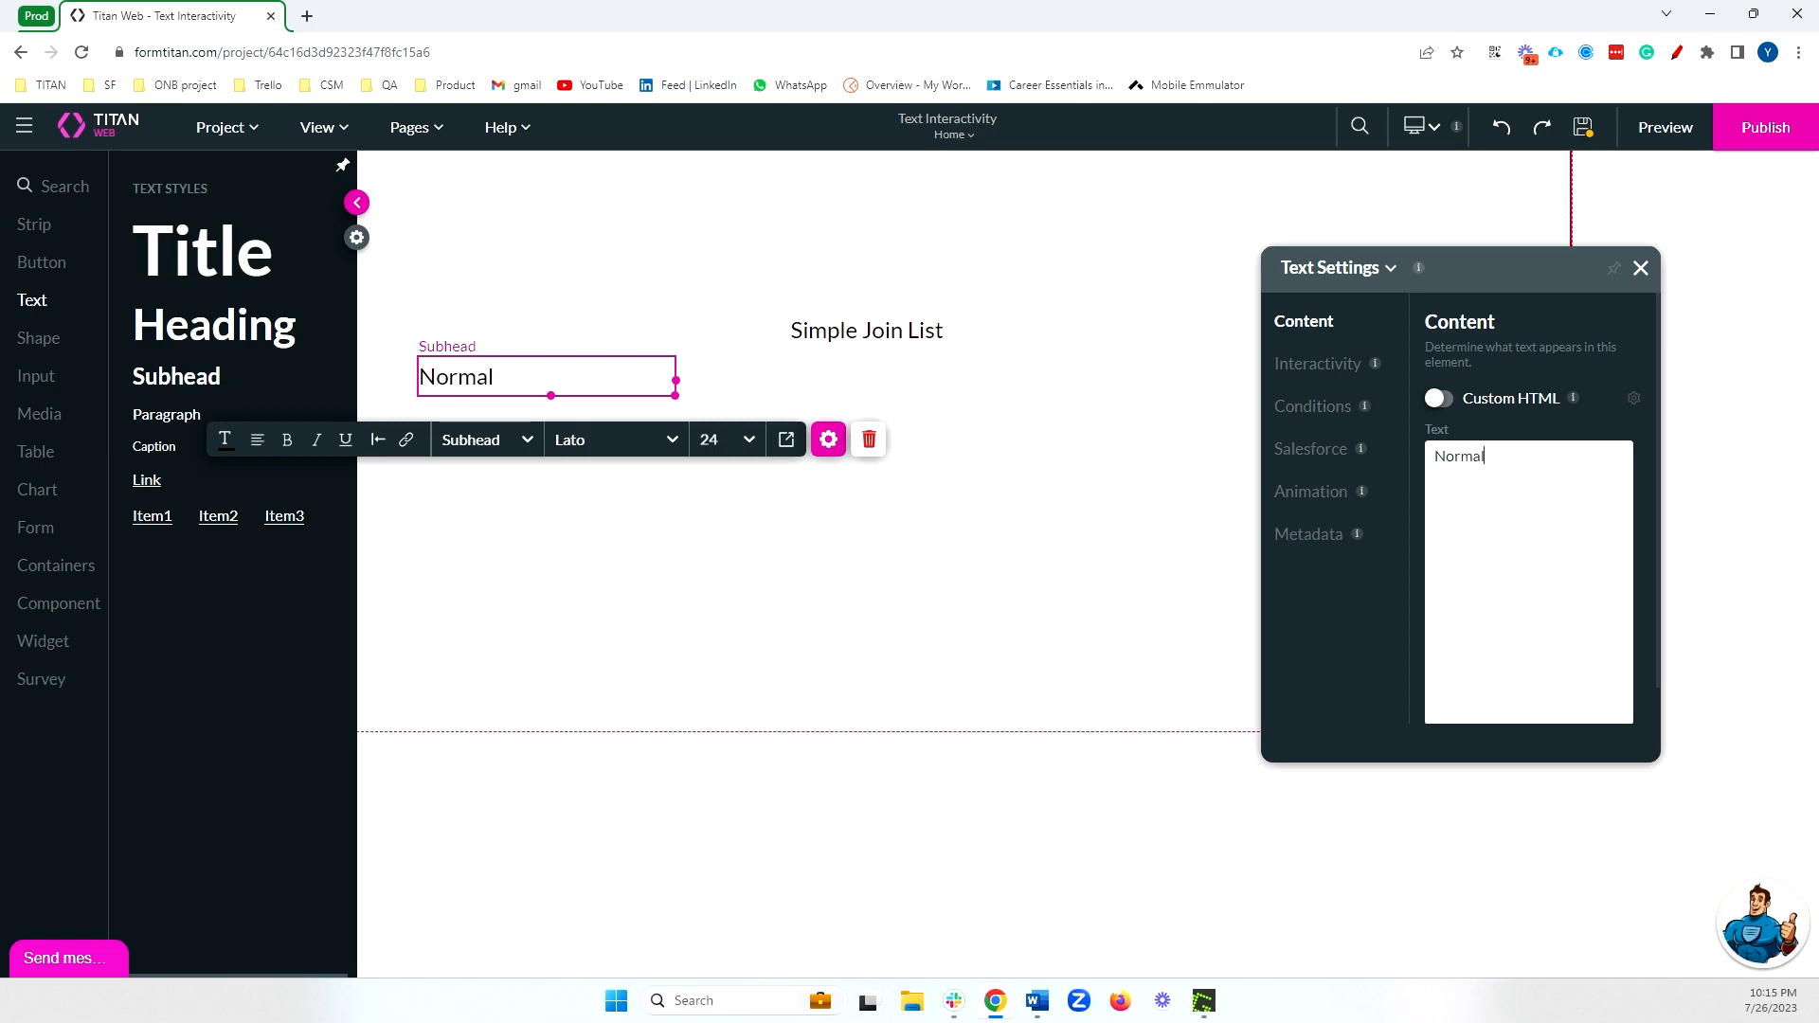
pyautogui.hotkey('ctrl', 'a')
pyautogui.hotkey('ctrl', 'c')
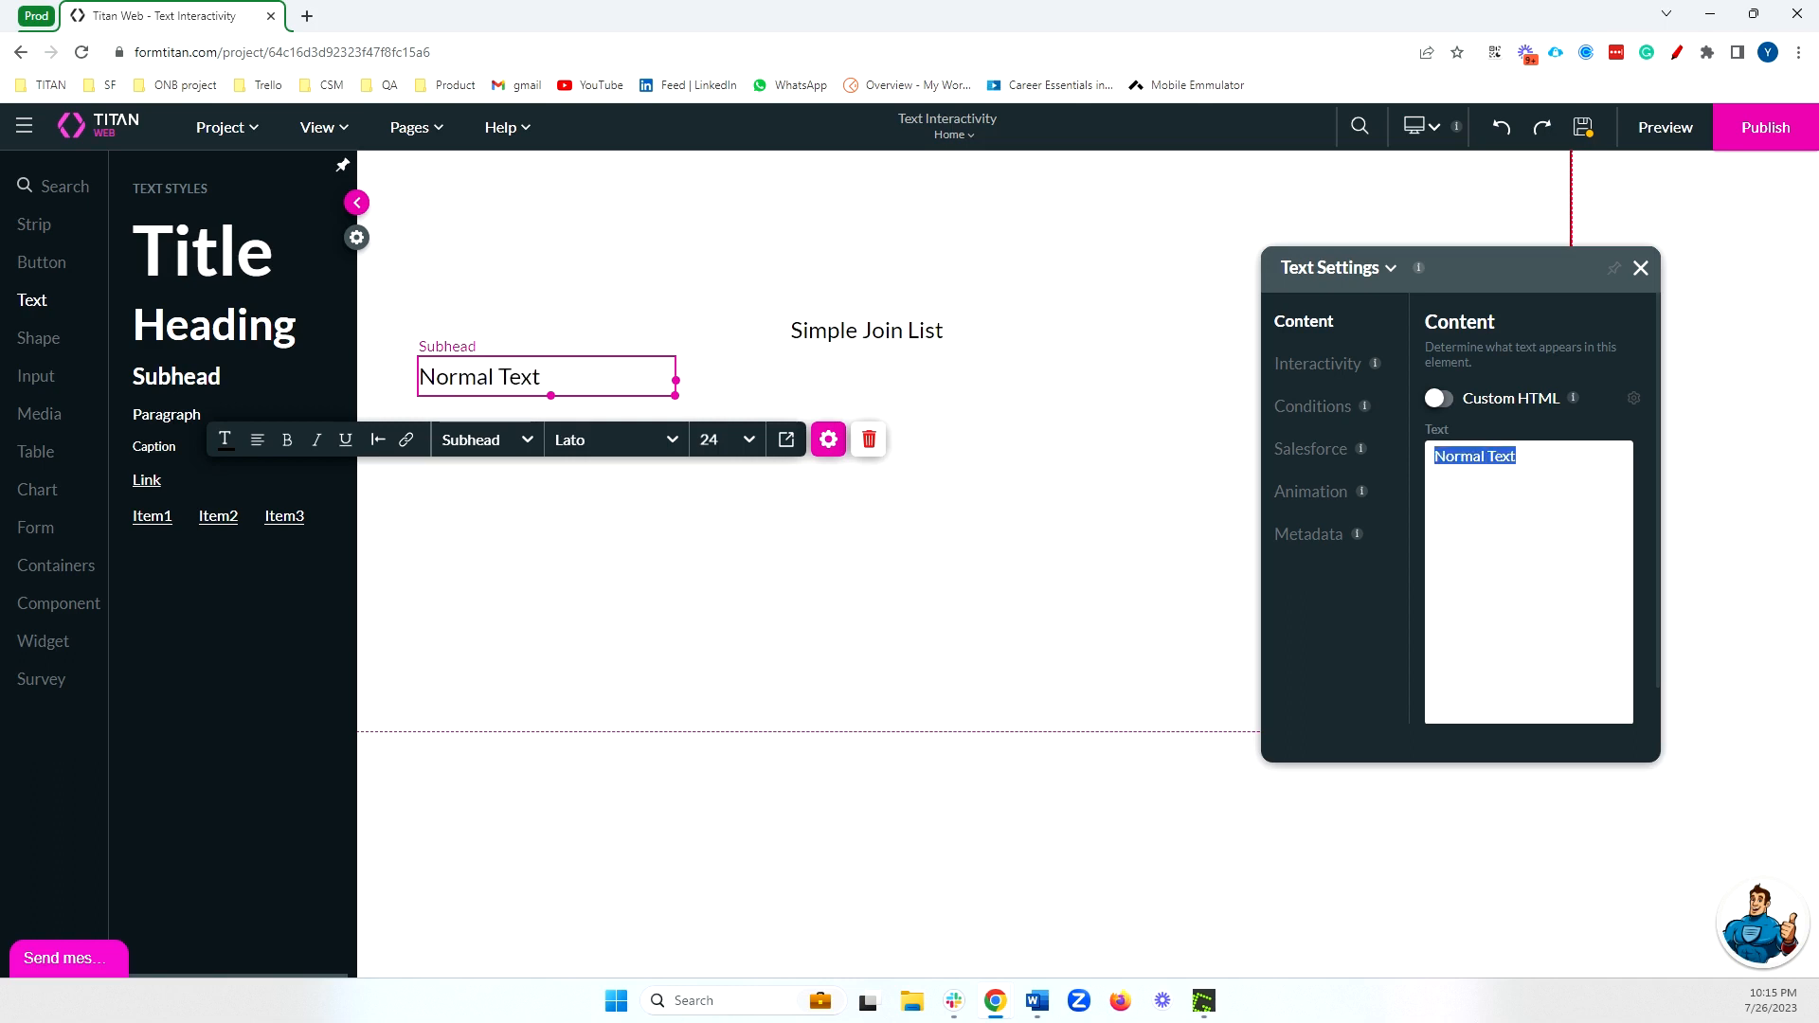
pyautogui.click(1304, 542)
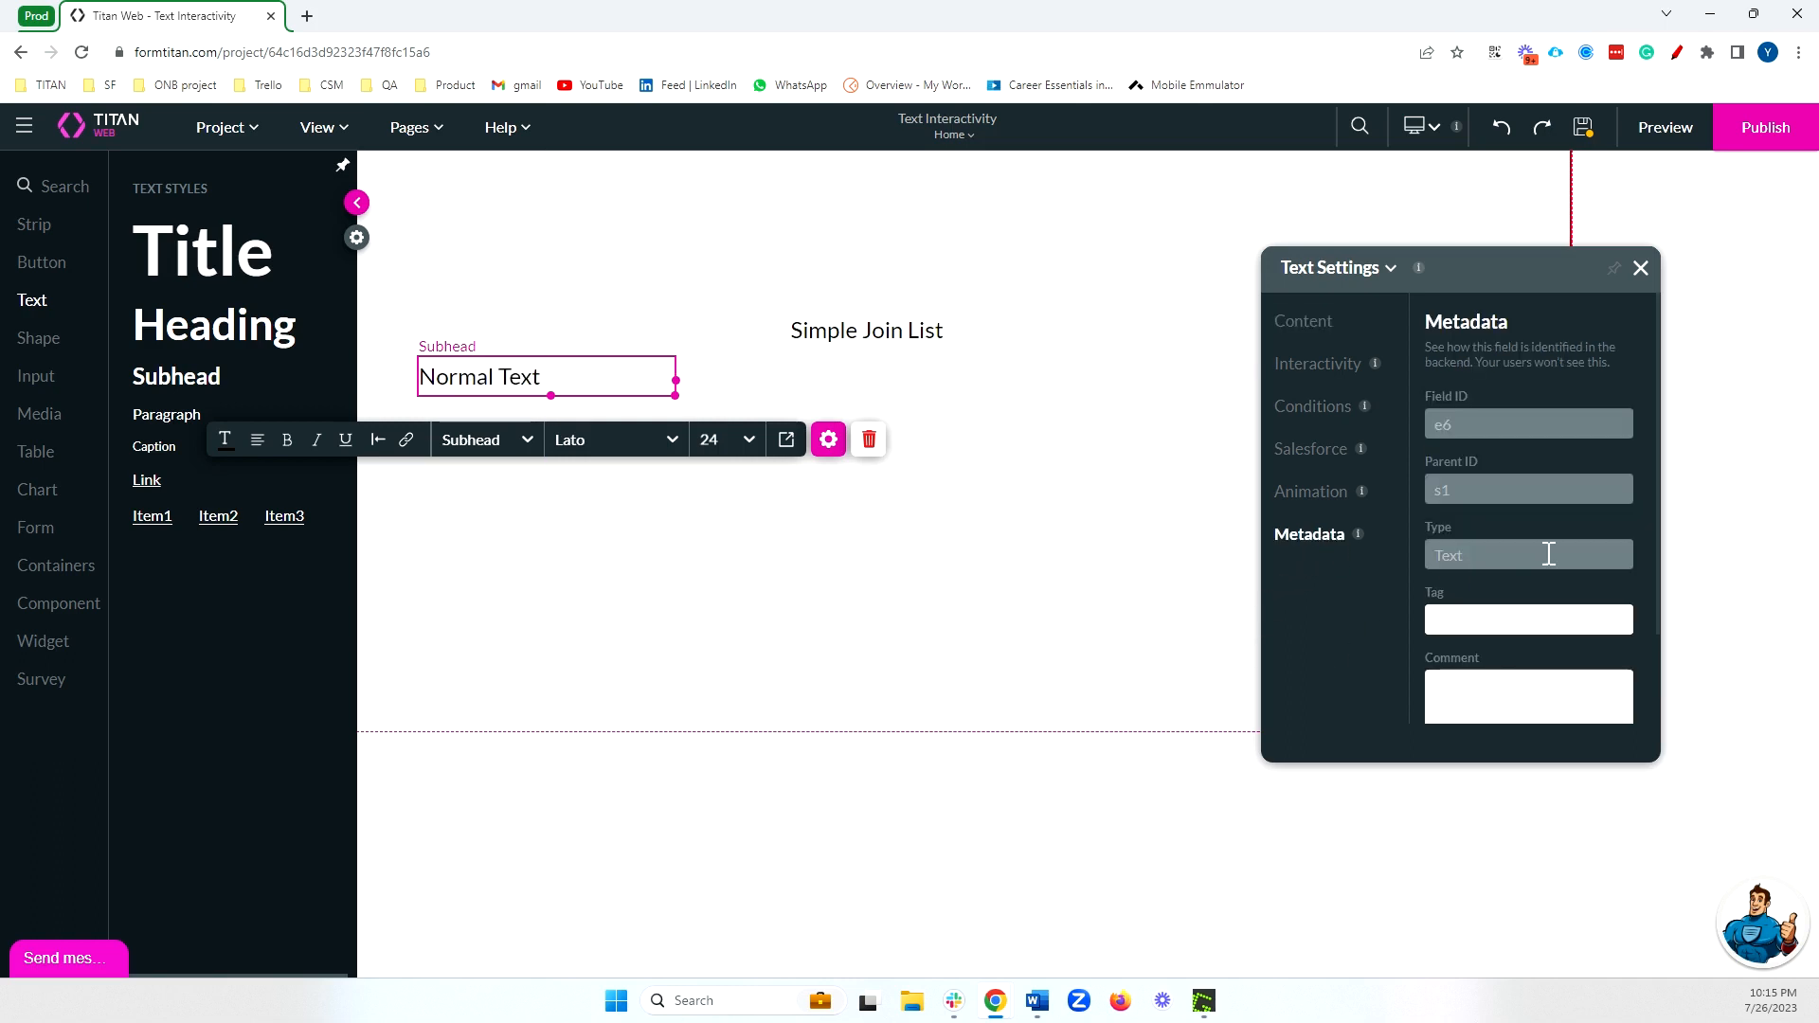
pyautogui.click(1543, 614)
pyautogui.hotkey('ctrl', 'v')
# Tag the other subhead "Simple Join List" in its metadata and restore the same text as its content.
pyautogui.click(964, 372)
pyautogui.click(967, 376)
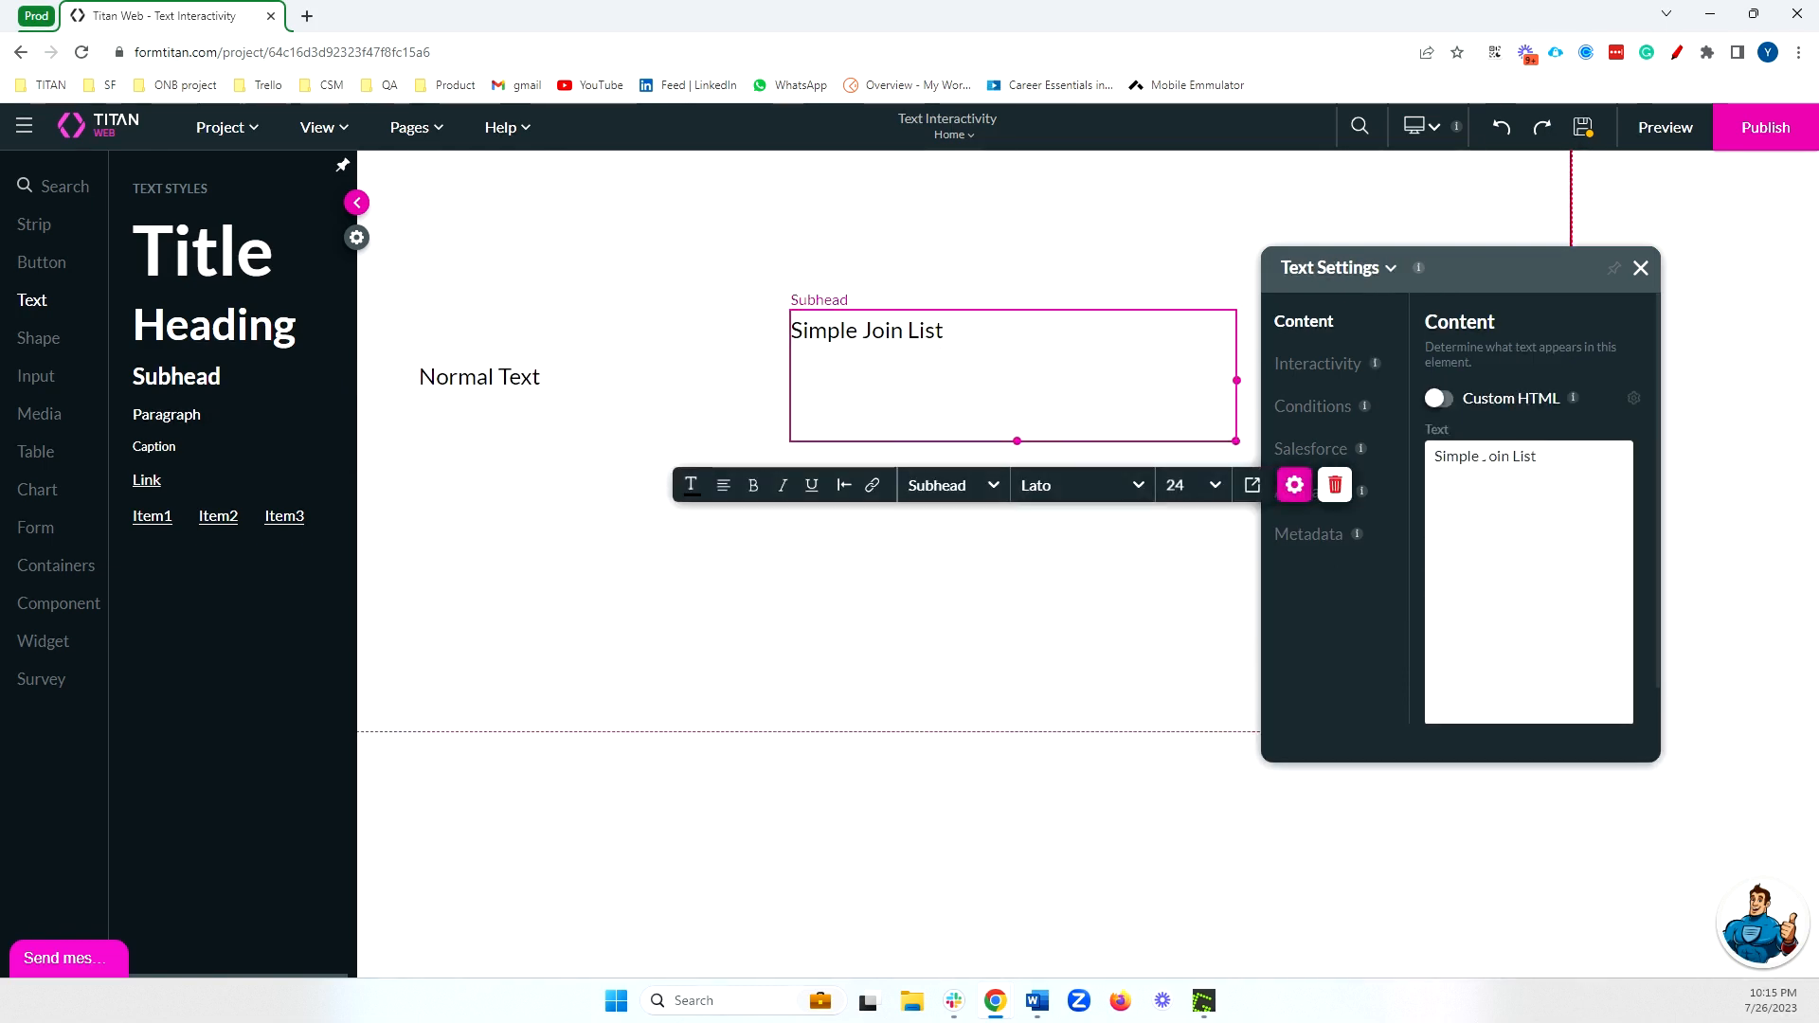
pyautogui.hotkey('ctrl', 'a')
pyautogui.hotkey('ctrl', 'x')
pyautogui.click(1308, 534)
pyautogui.click(1516, 617)
pyautogui.hotkey('ctrl', 'v')
pyautogui.click(1062, 512)
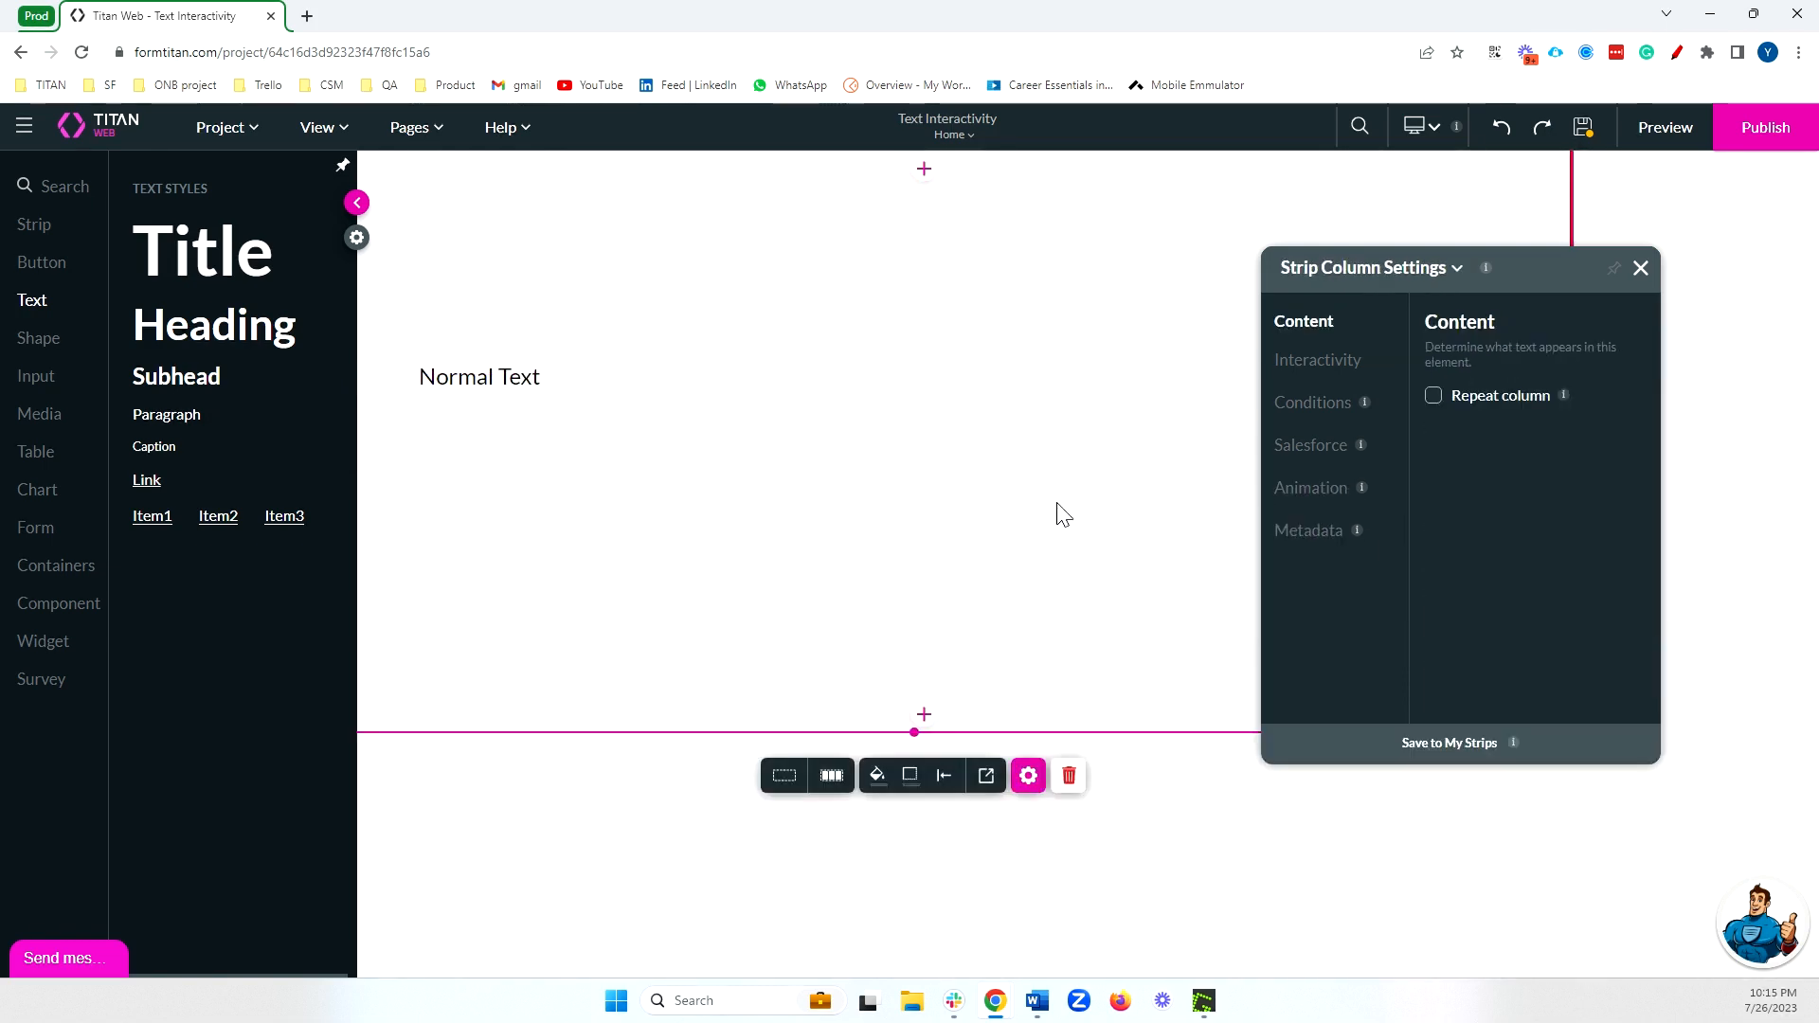
pyautogui.click(997, 393)
pyautogui.click(1502, 485)
pyautogui.hotkey('ctrl', 'v')
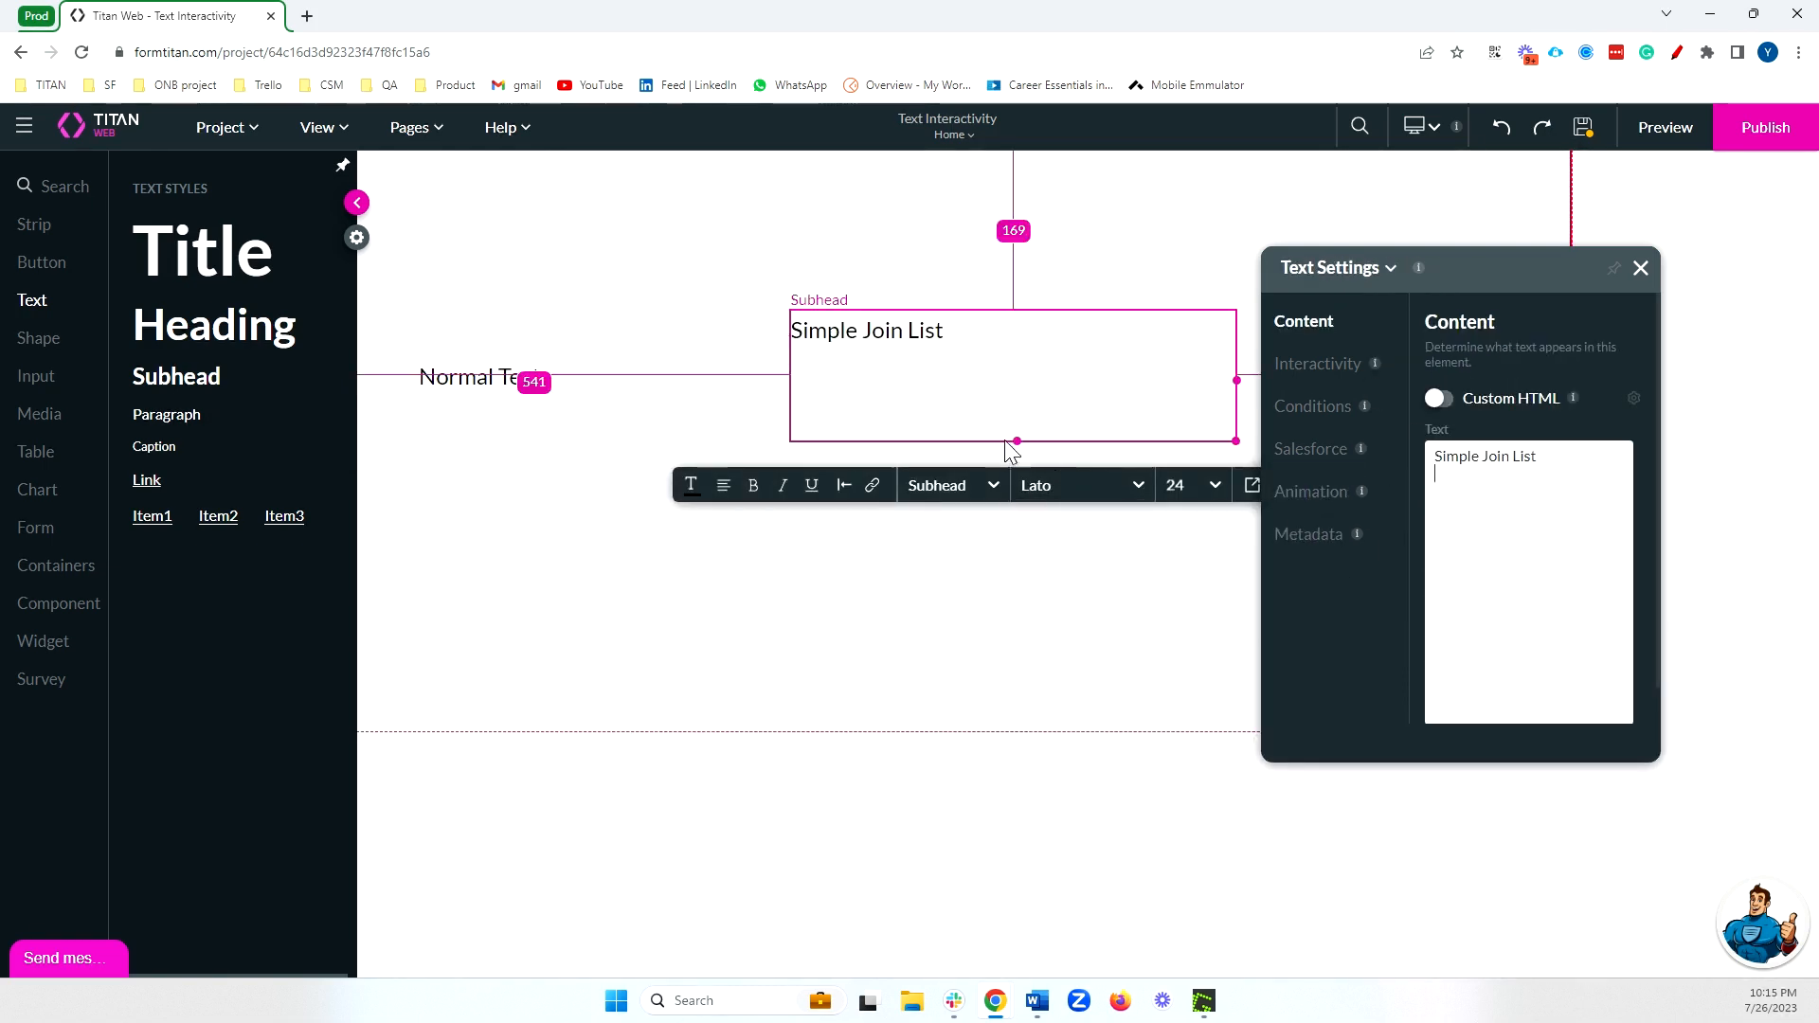
# Shorten the Simple Join List text box and line it up horizontally with the Normal Text element.
pyautogui.moveTo(1014, 441); pyautogui.dragTo(960, 365)
pyautogui.click(1062, 373)
pyautogui.click(1018, 339)
pyautogui.click(607, 381)
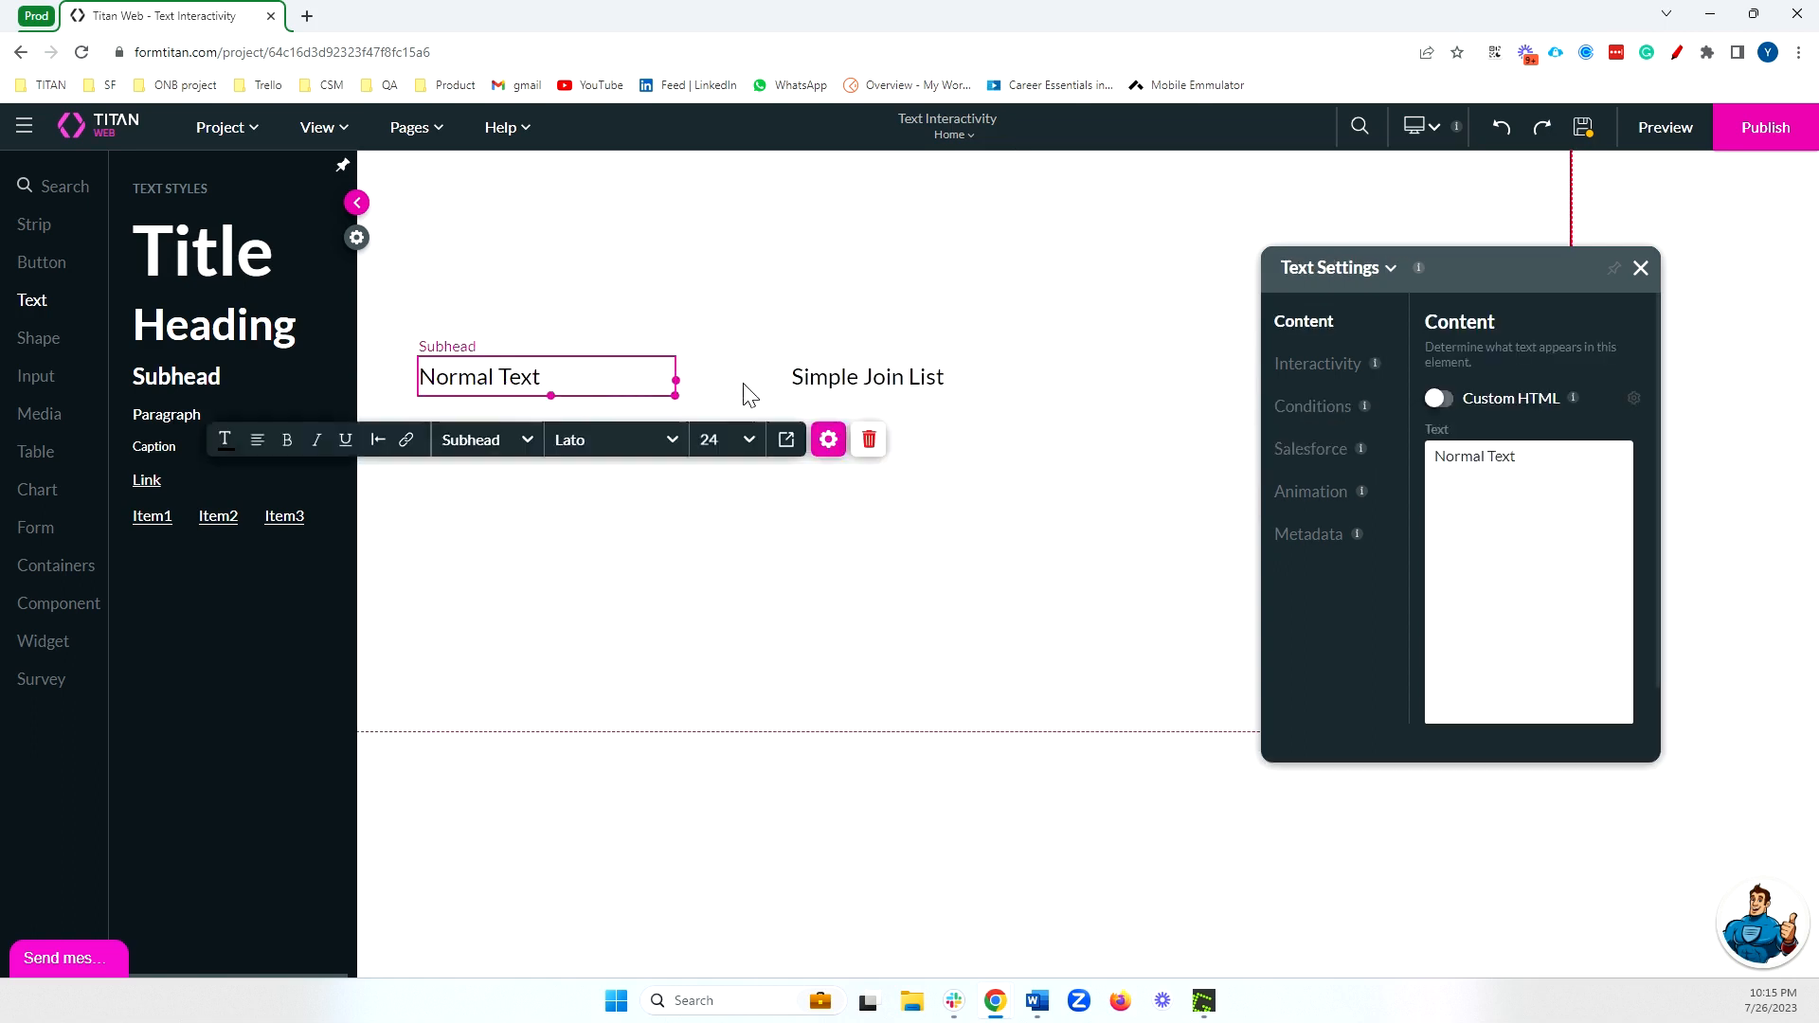
# Open the Interactivity settings of the Simple Join List text element.
pyautogui.click(874, 378)
pyautogui.click(589, 387)
pyautogui.click(915, 402)
pyautogui.click(1306, 370)
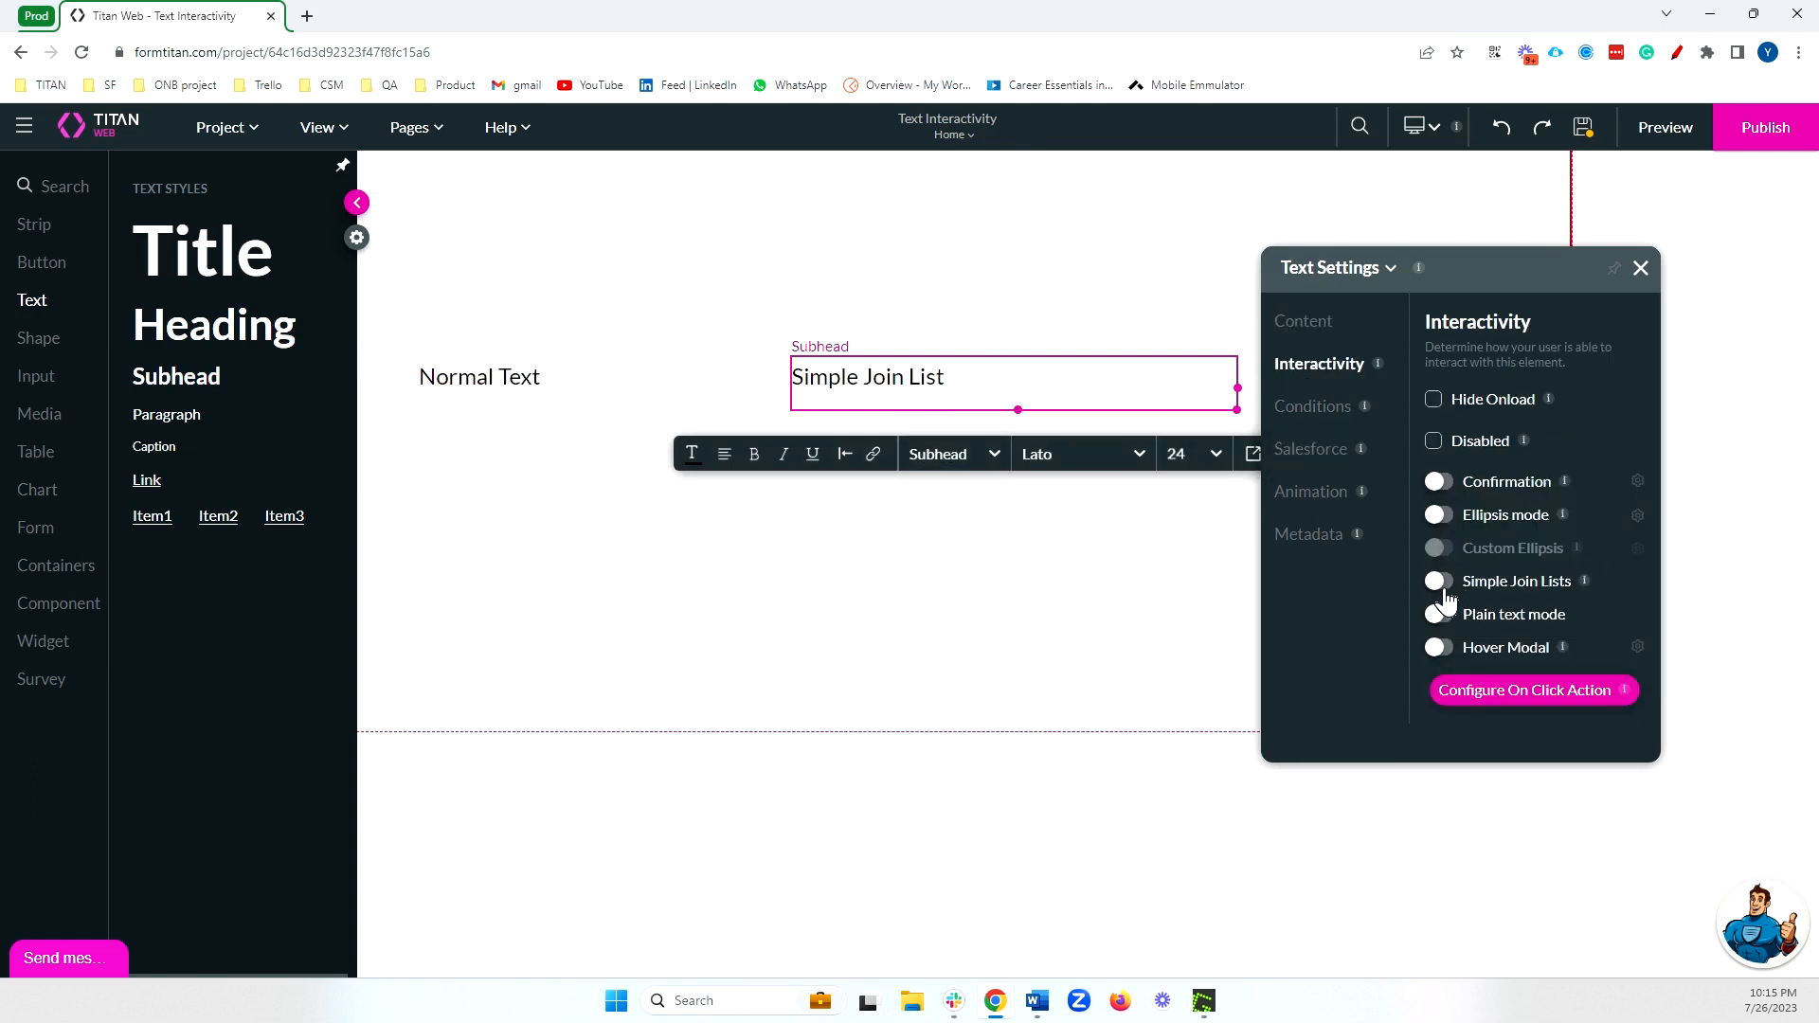
# Create a Salesforce Get record integration for the Account object with the Up to records option, and open its conditions.
pyautogui.click(352, 234)
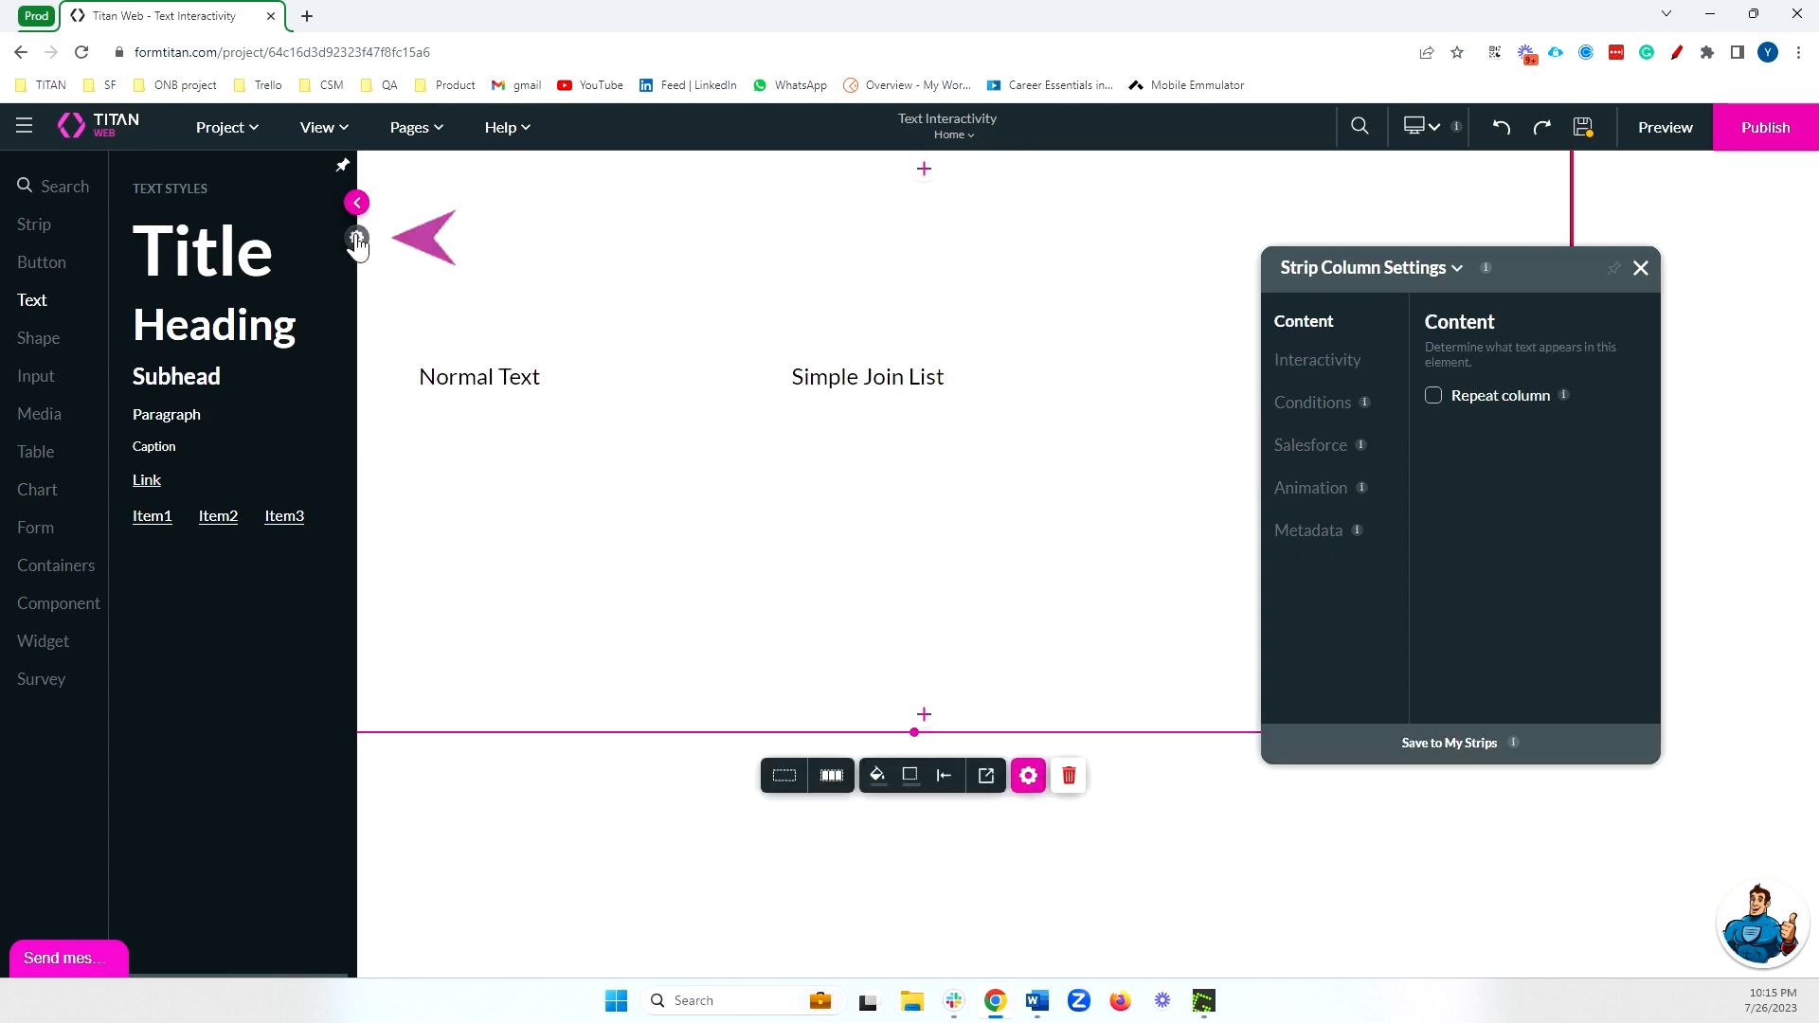
pyautogui.click(74, 434)
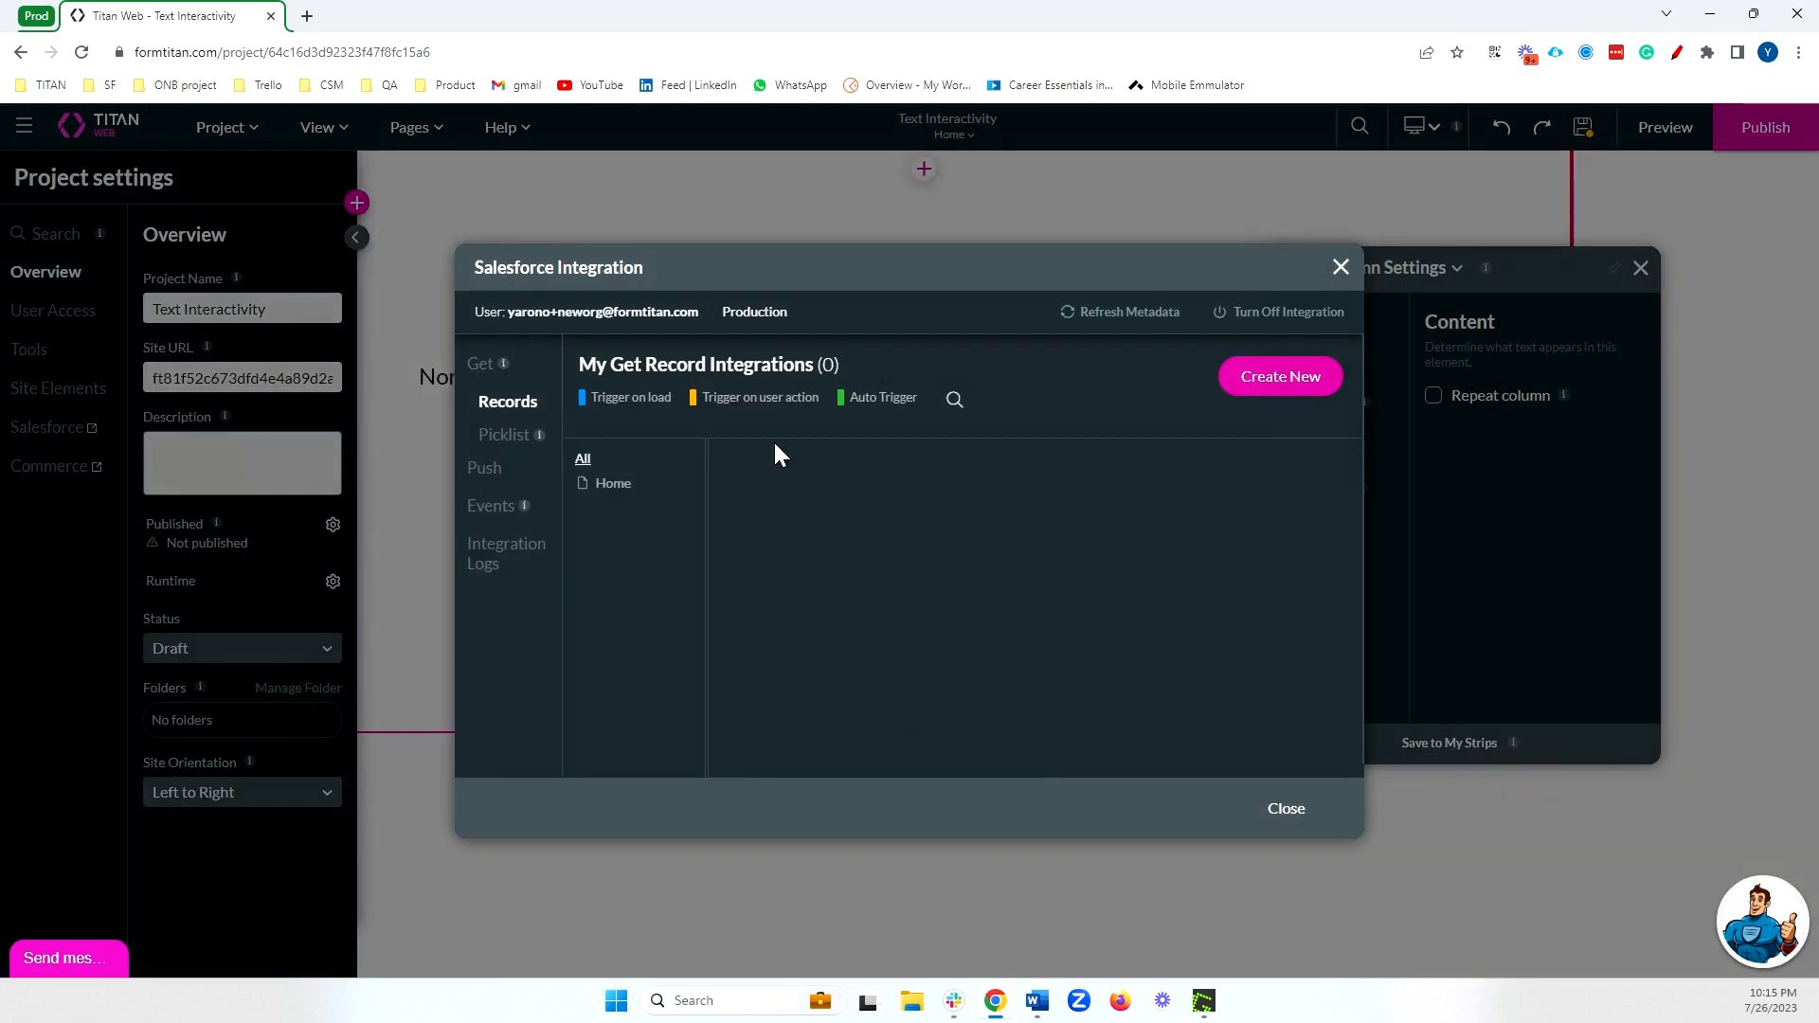
pyautogui.click(1296, 392)
pyautogui.click(746, 333)
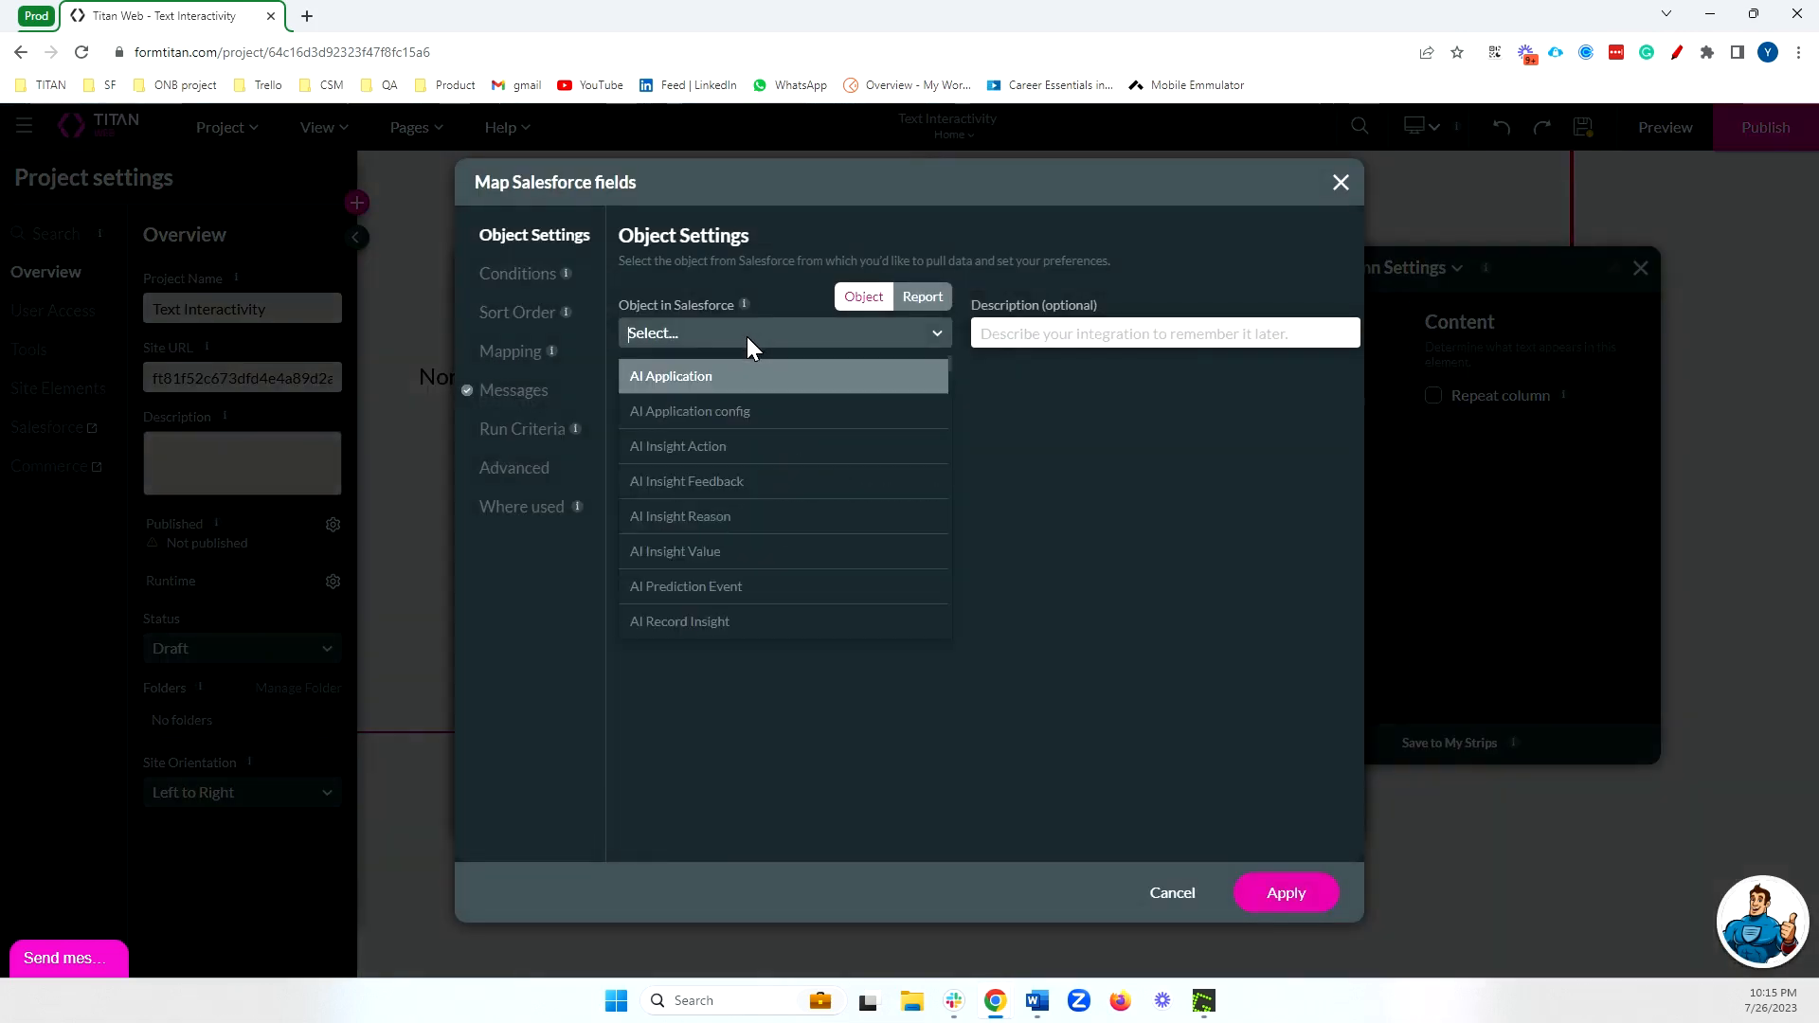
pyautogui.write('account')
pyautogui.click(743, 375)
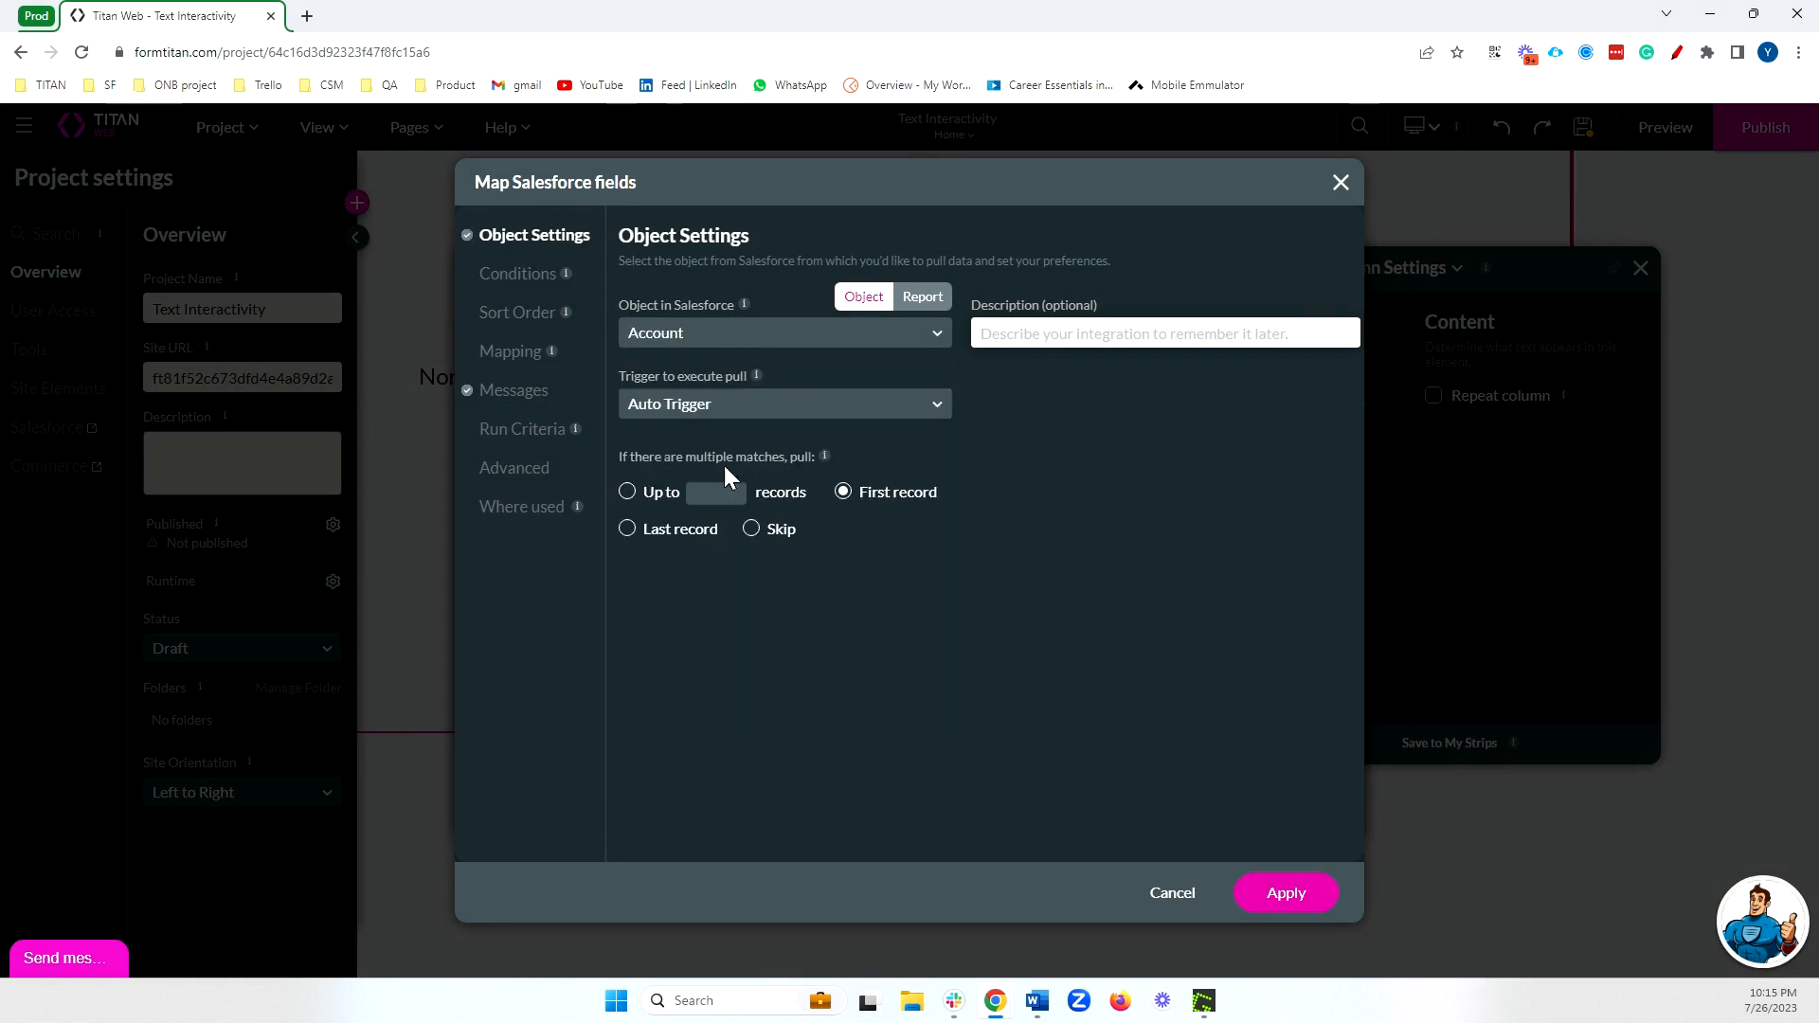
pyautogui.click(627, 492)
pyautogui.click(521, 274)
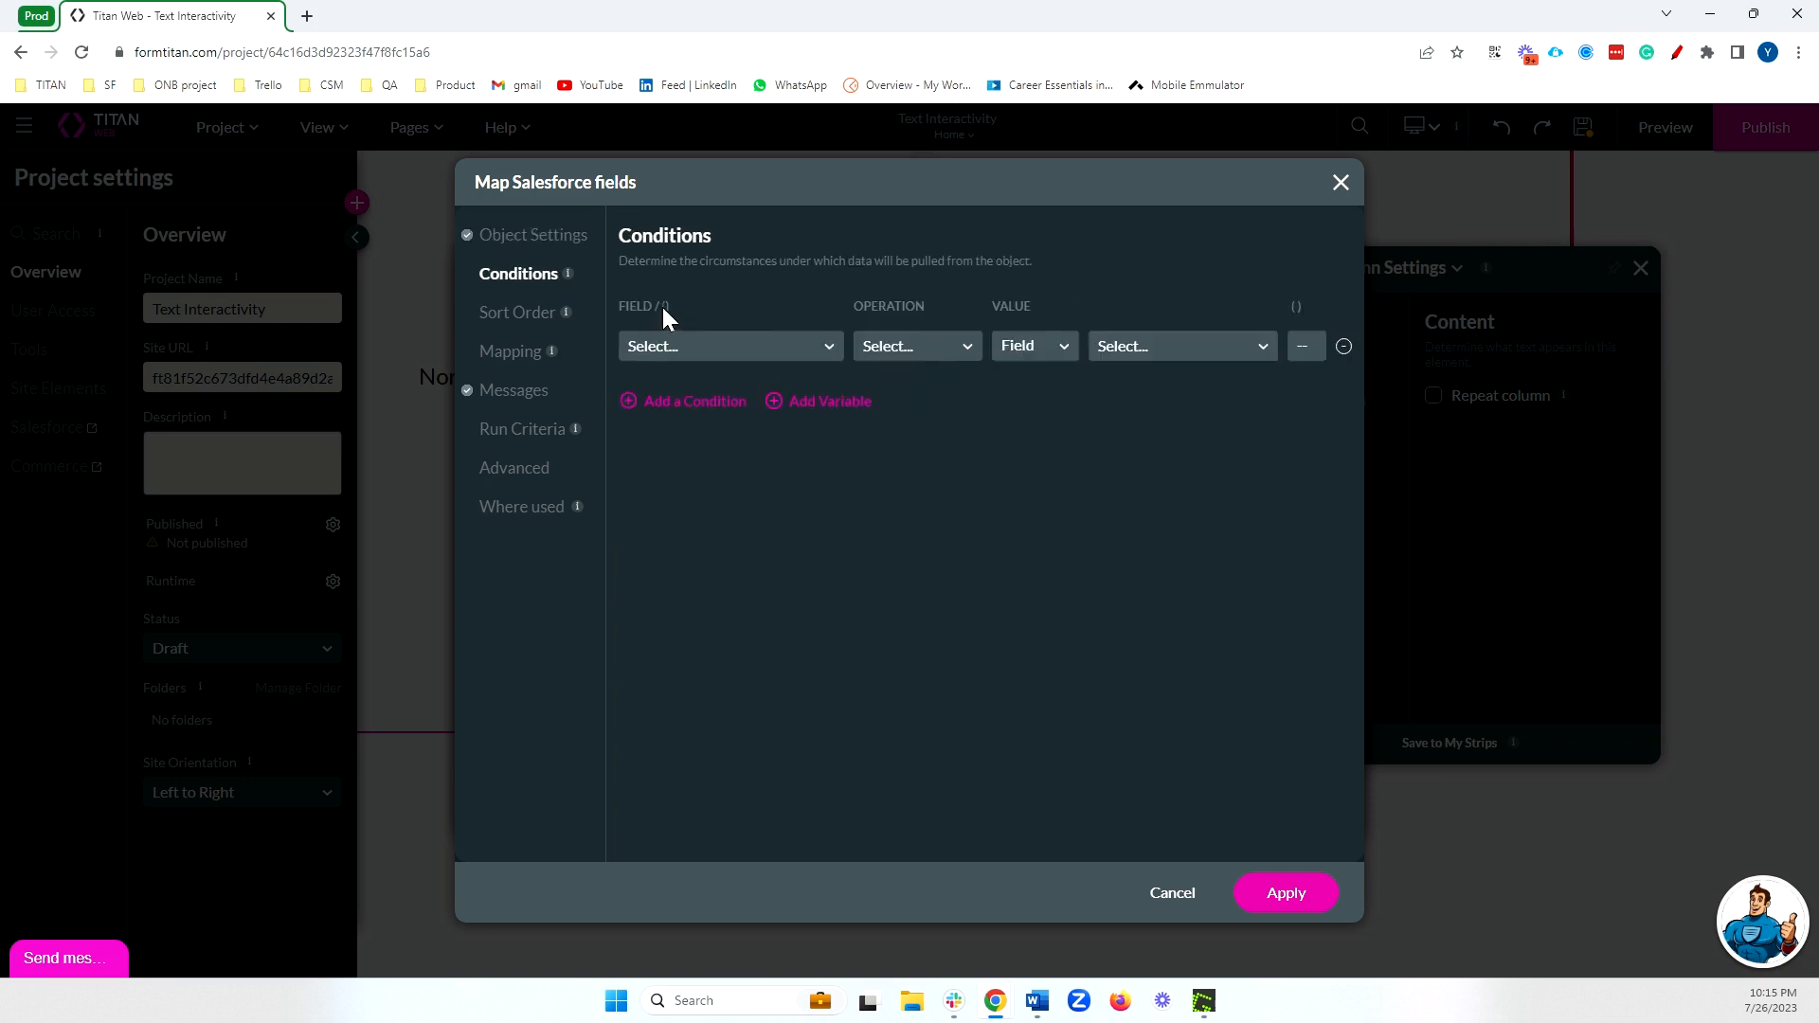
pyautogui.click(699, 352)
pyautogui.write('ac')
pyautogui.click(735, 389)
pyautogui.click(879, 351)
# Set the integration's condition to SLA Equals the static value Gold.
pyautogui.click(770, 350)
pyautogui.write('sla')
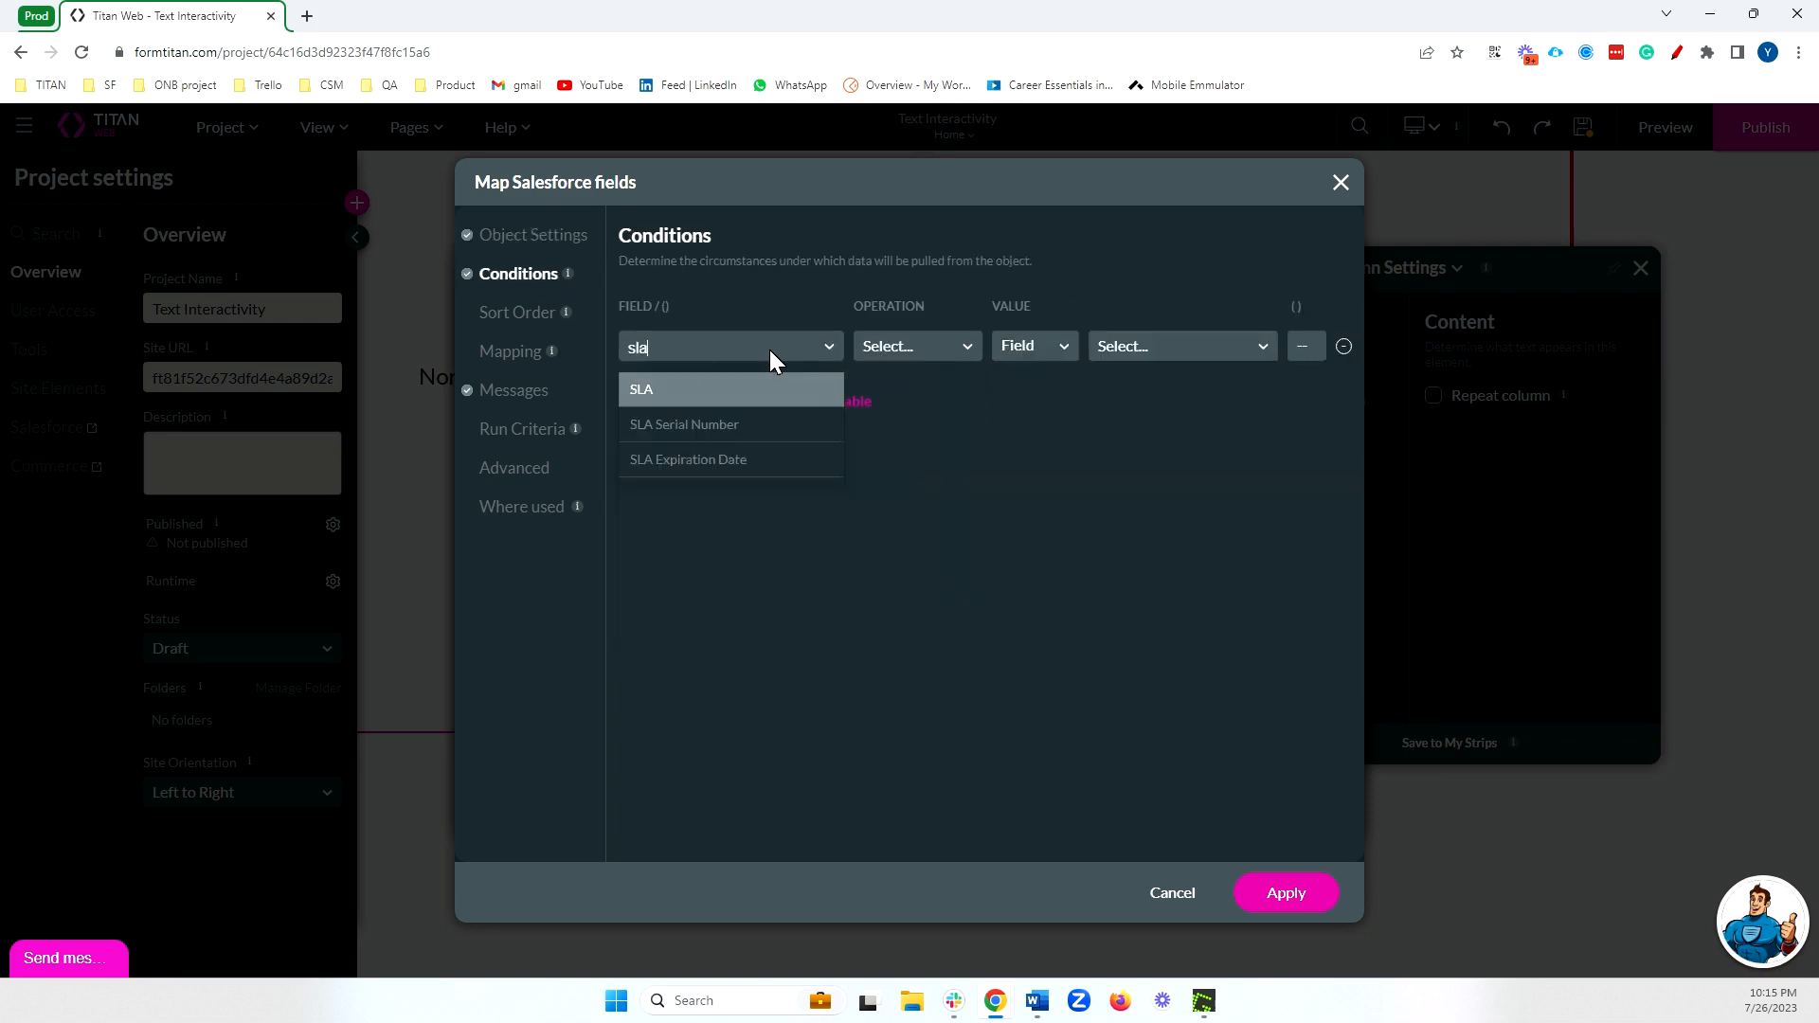
pyautogui.click(779, 386)
pyautogui.click(890, 350)
pyautogui.click(896, 389)
pyautogui.click(1061, 351)
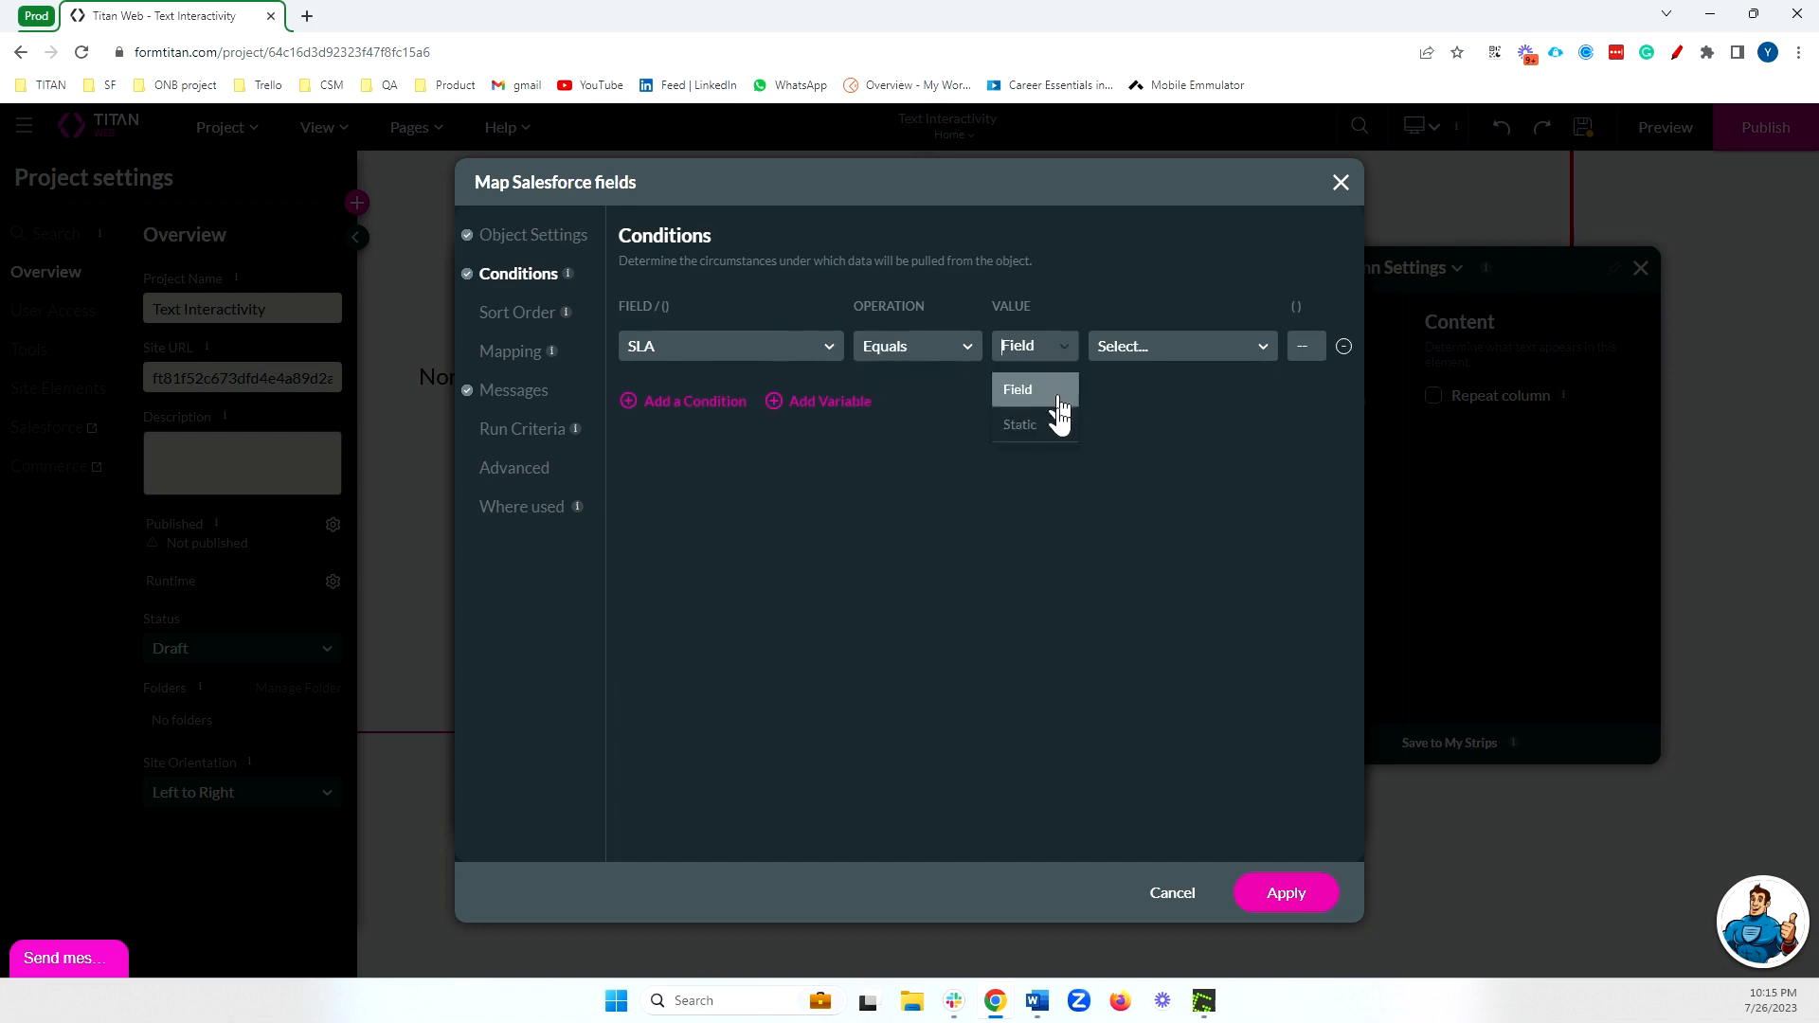
pyautogui.click(1042, 424)
pyautogui.write('Gold')
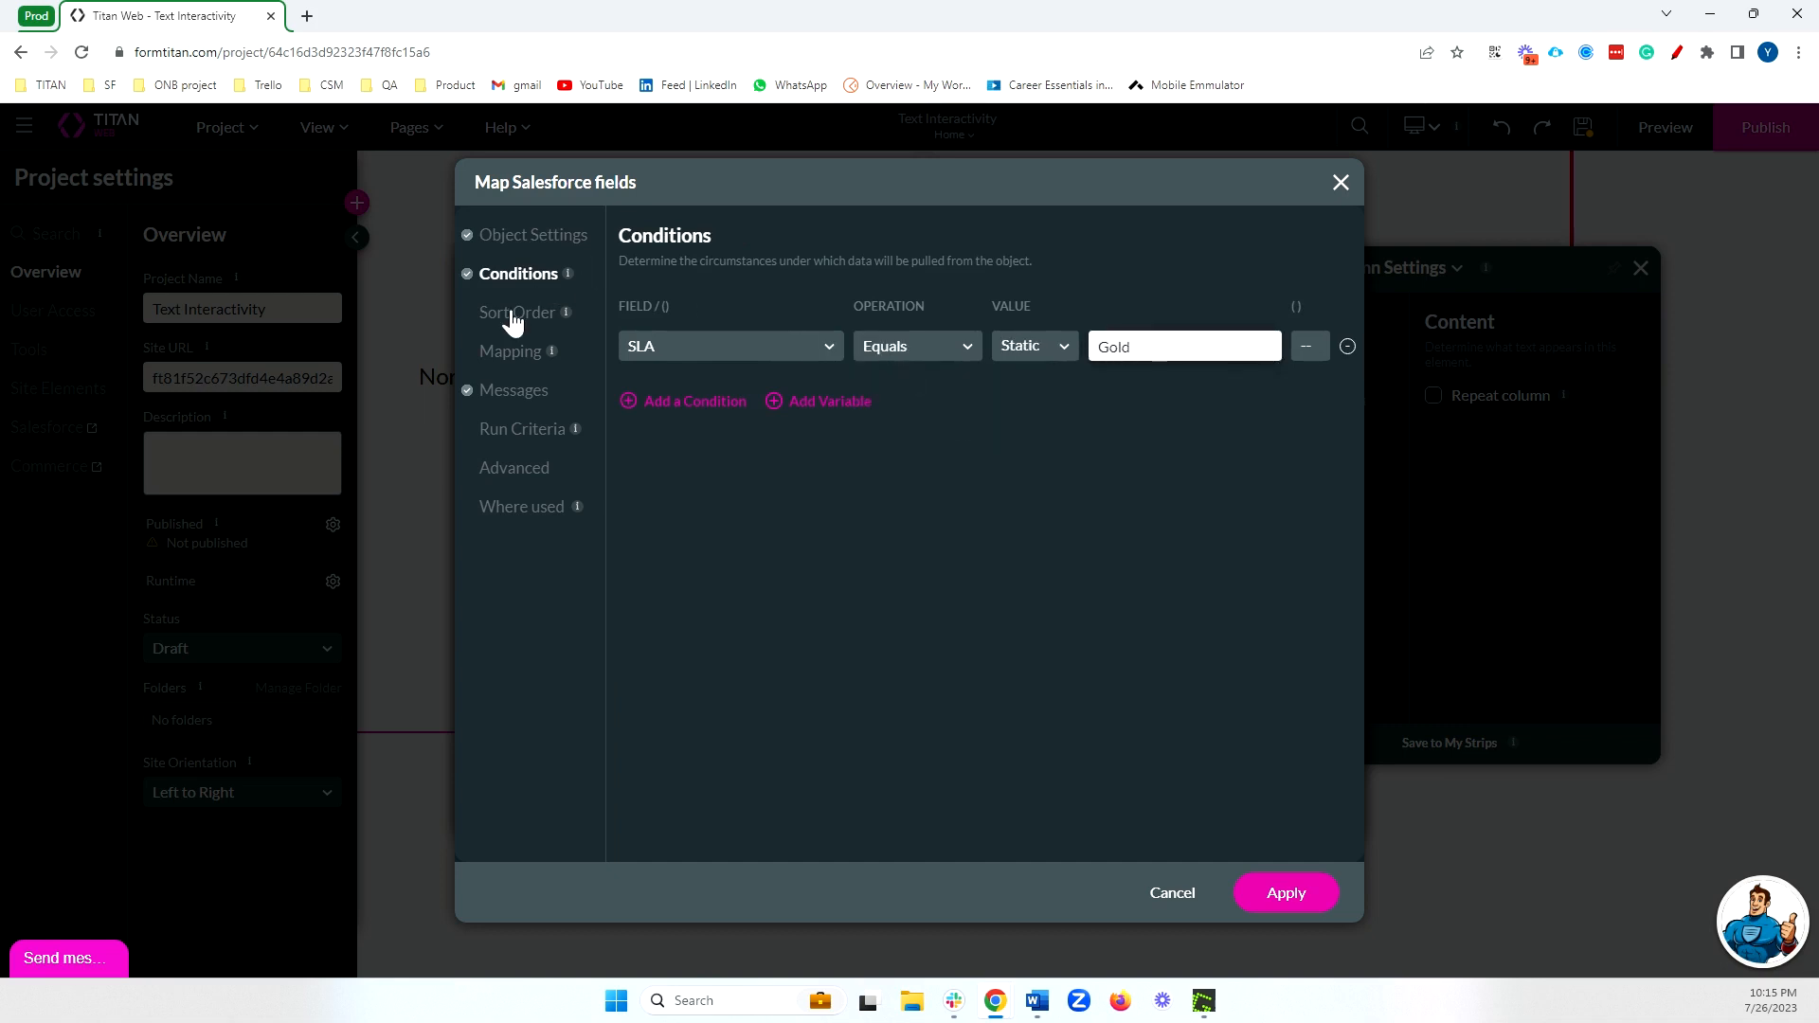
# Map both the Normal Text and Simple Join List elements to the Account Name field and apply the integration.
pyautogui.click(510, 352)
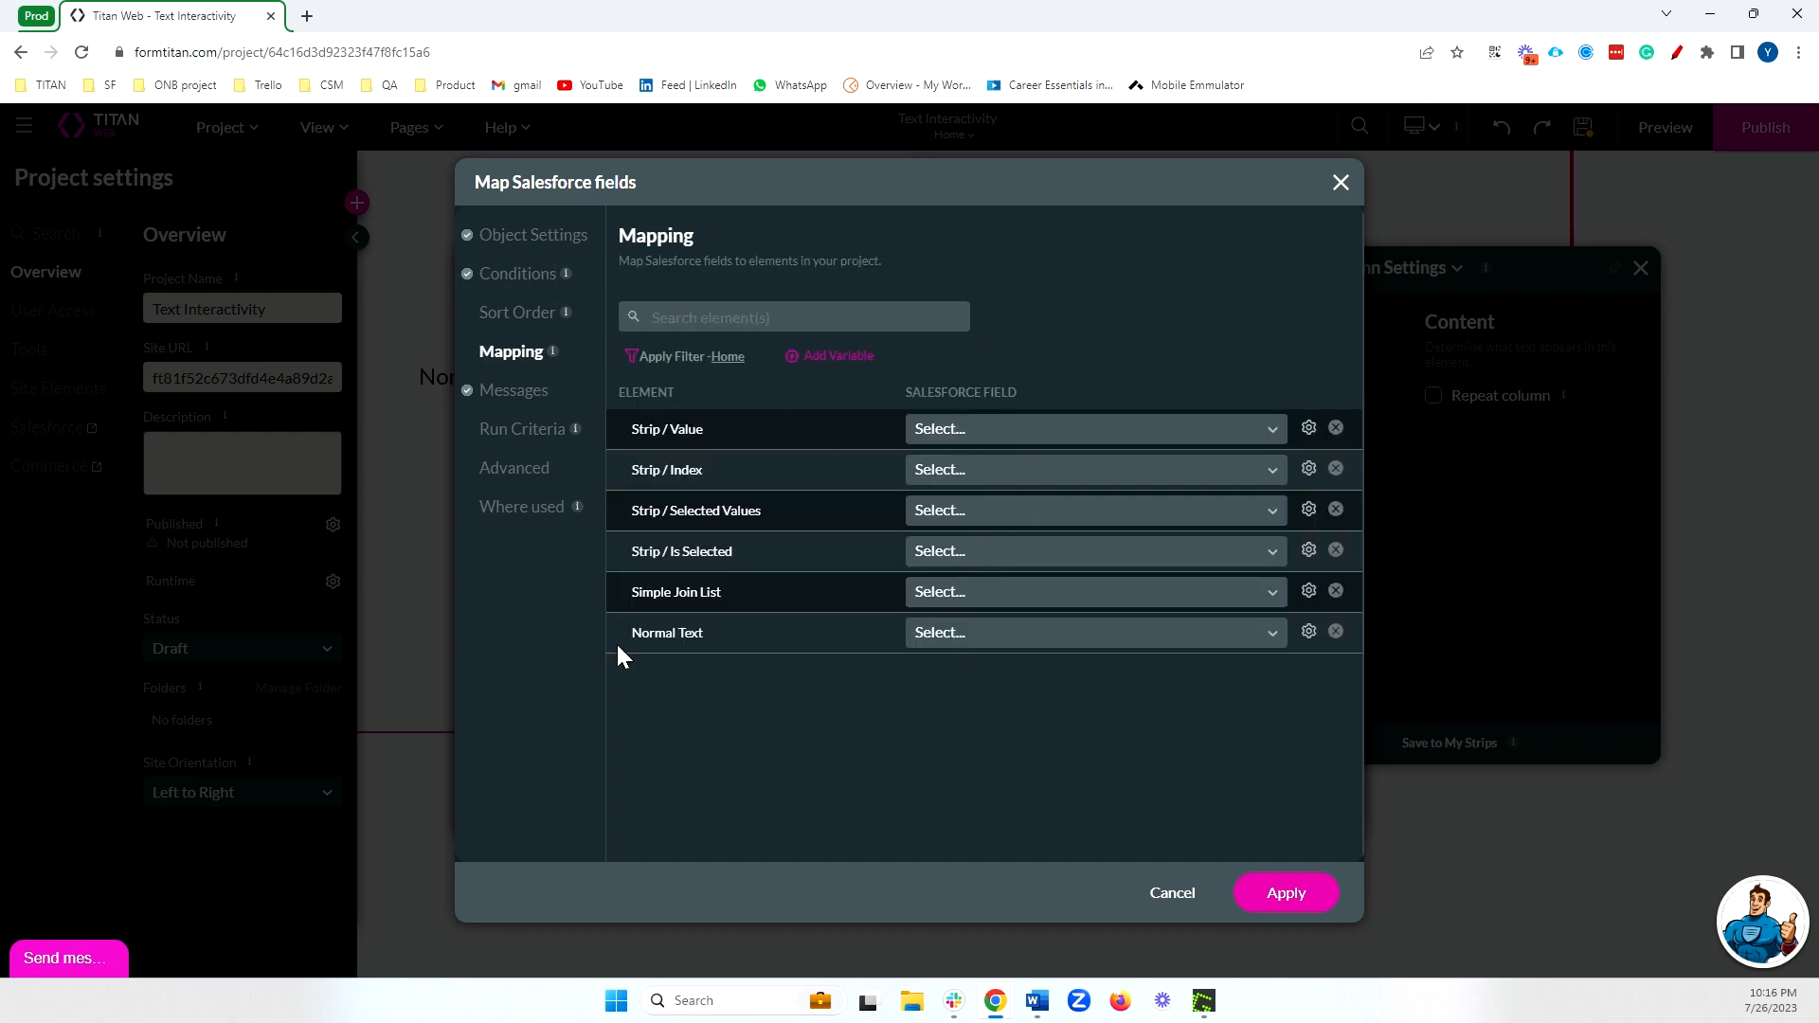
pyautogui.click(1059, 633)
pyautogui.write('accou')
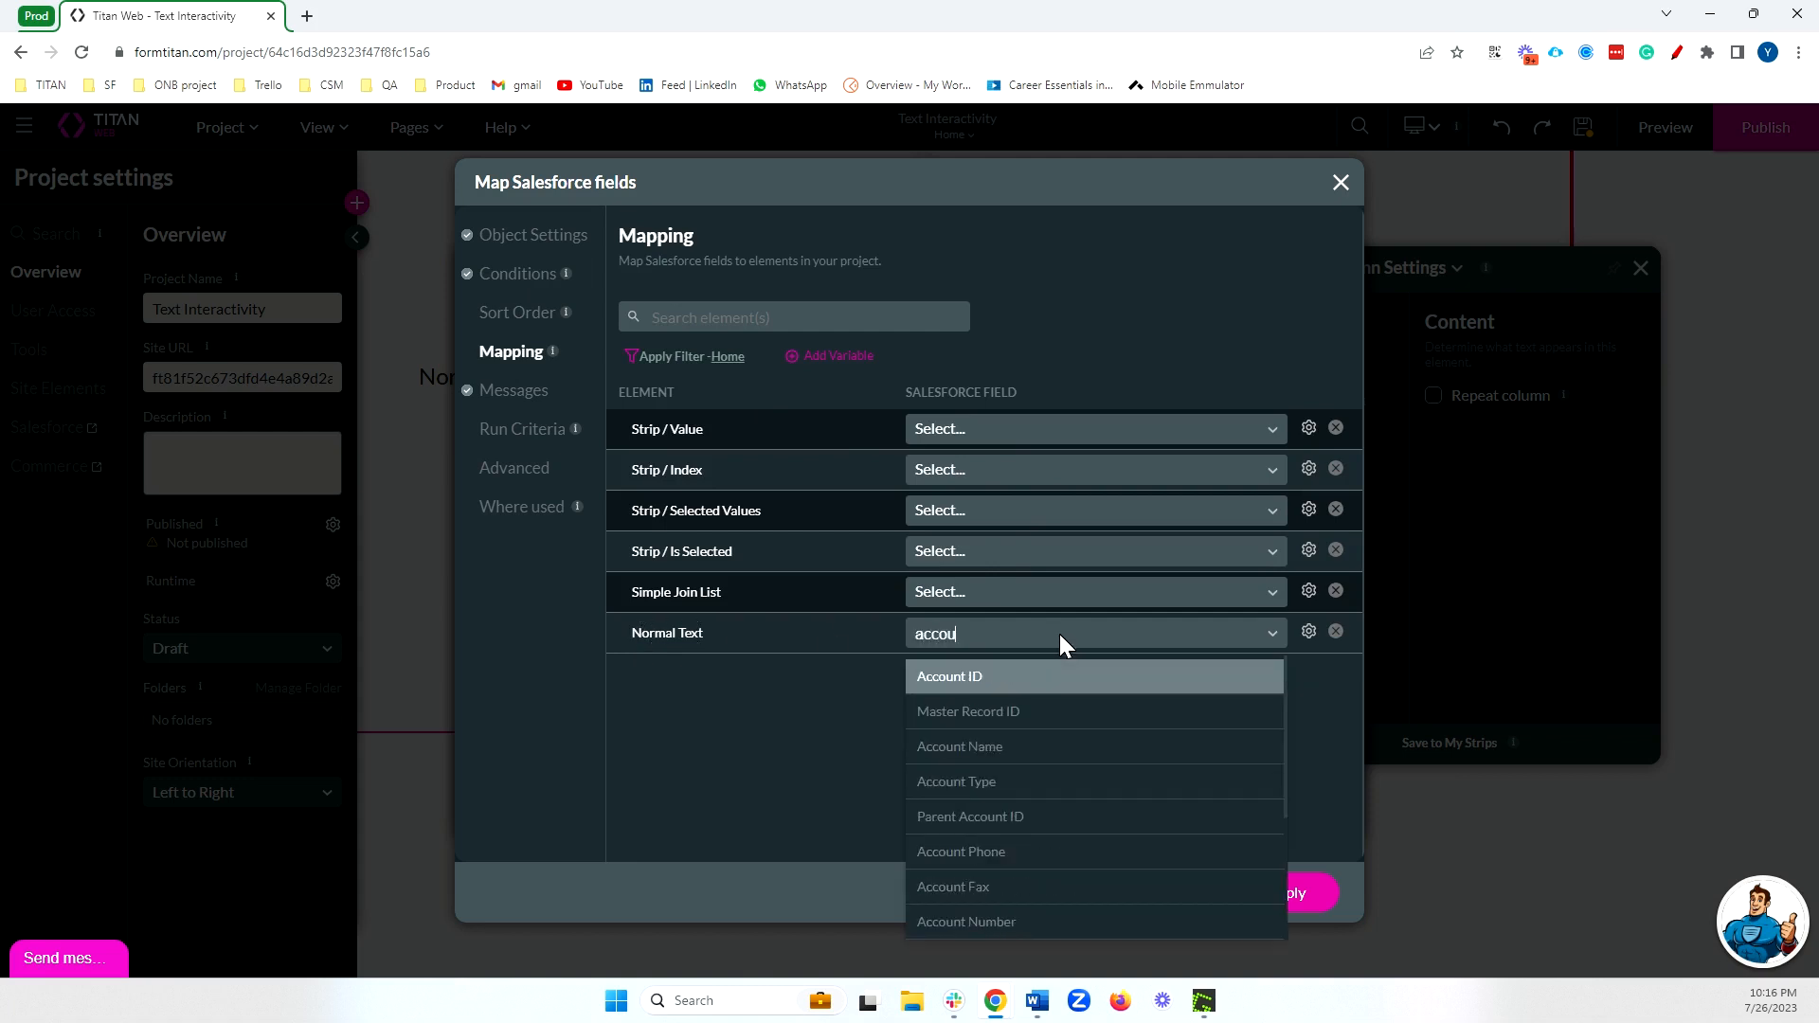
pyautogui.click(1015, 780)
pyautogui.click(976, 590)
pyautogui.write('acc')
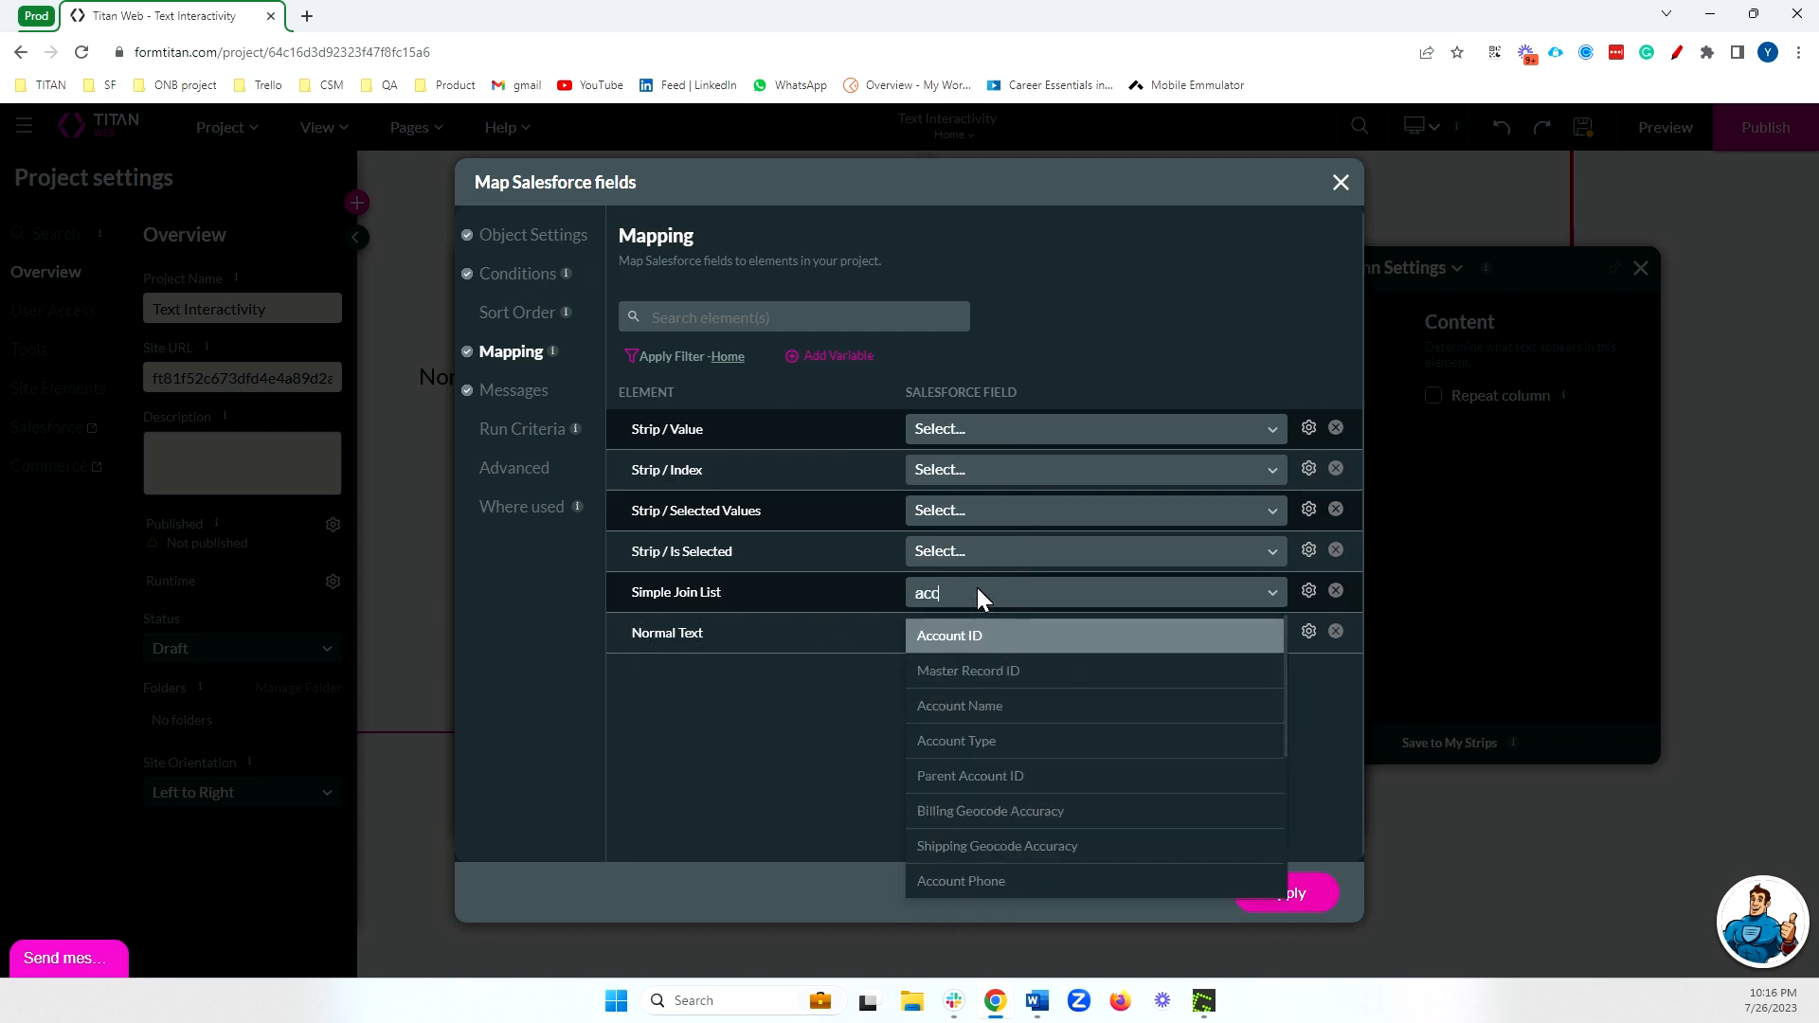
pyautogui.click(976, 705)
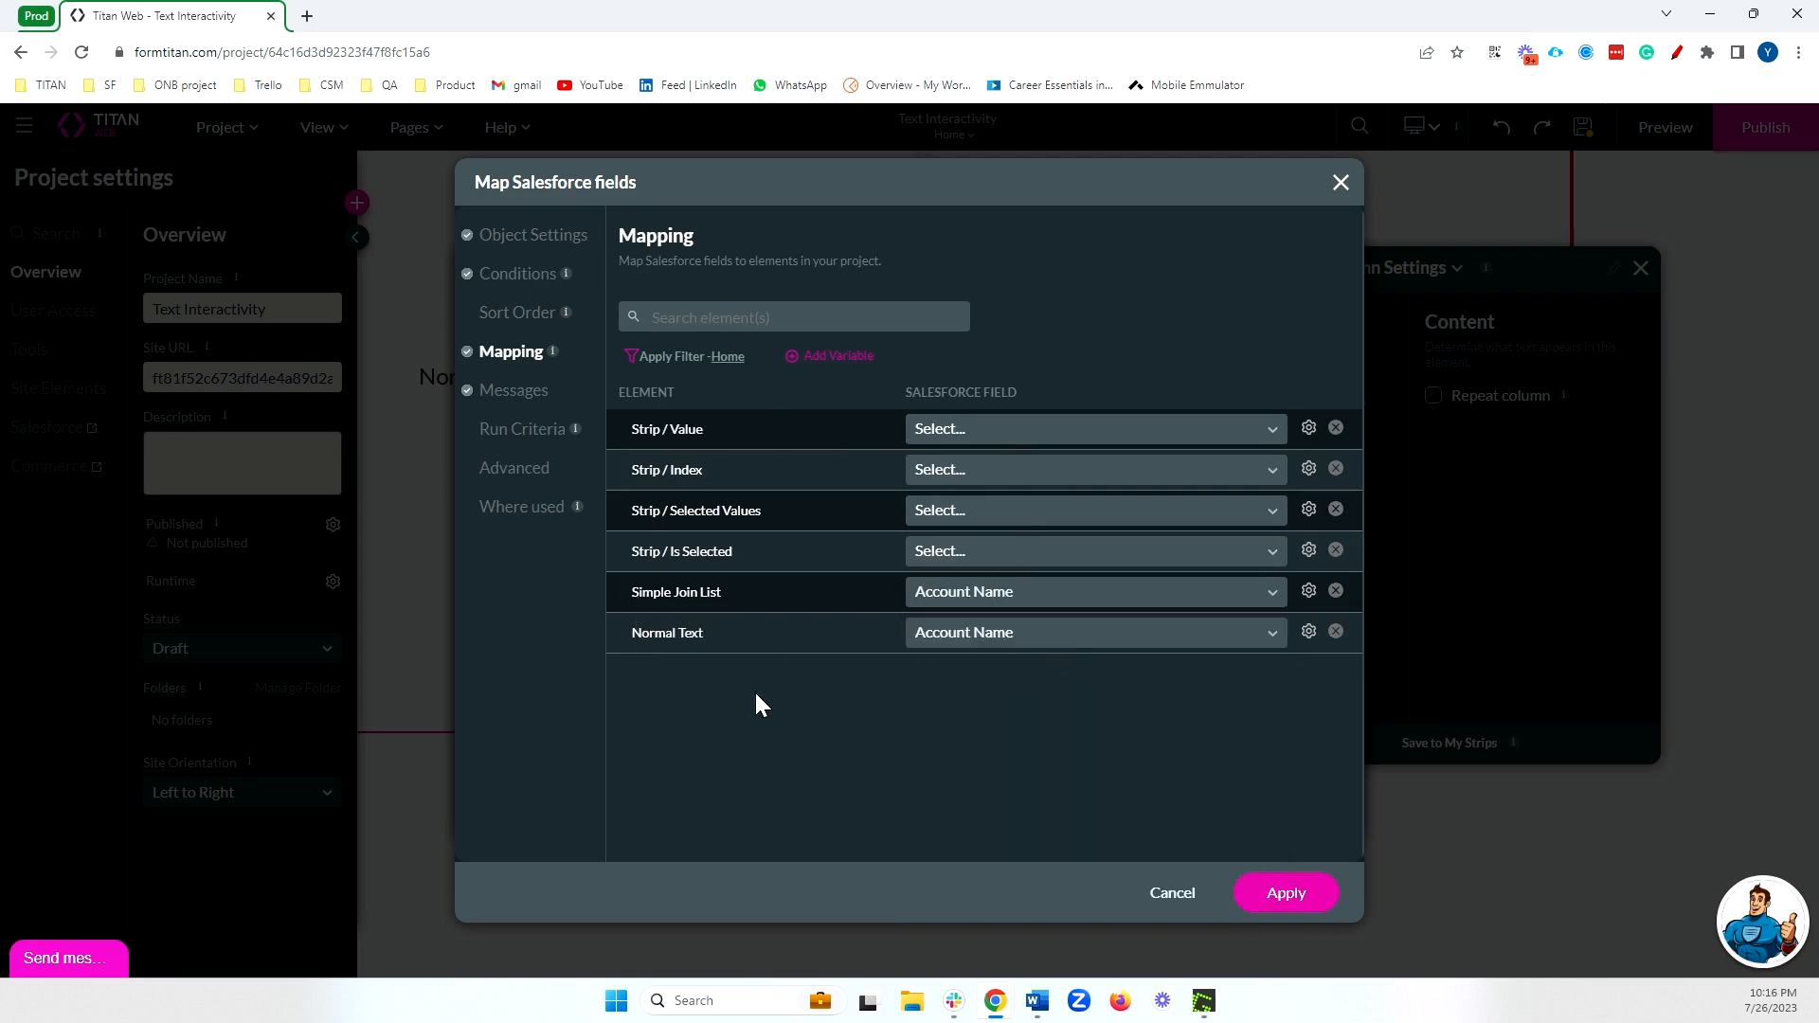
pyautogui.click(1249, 896)
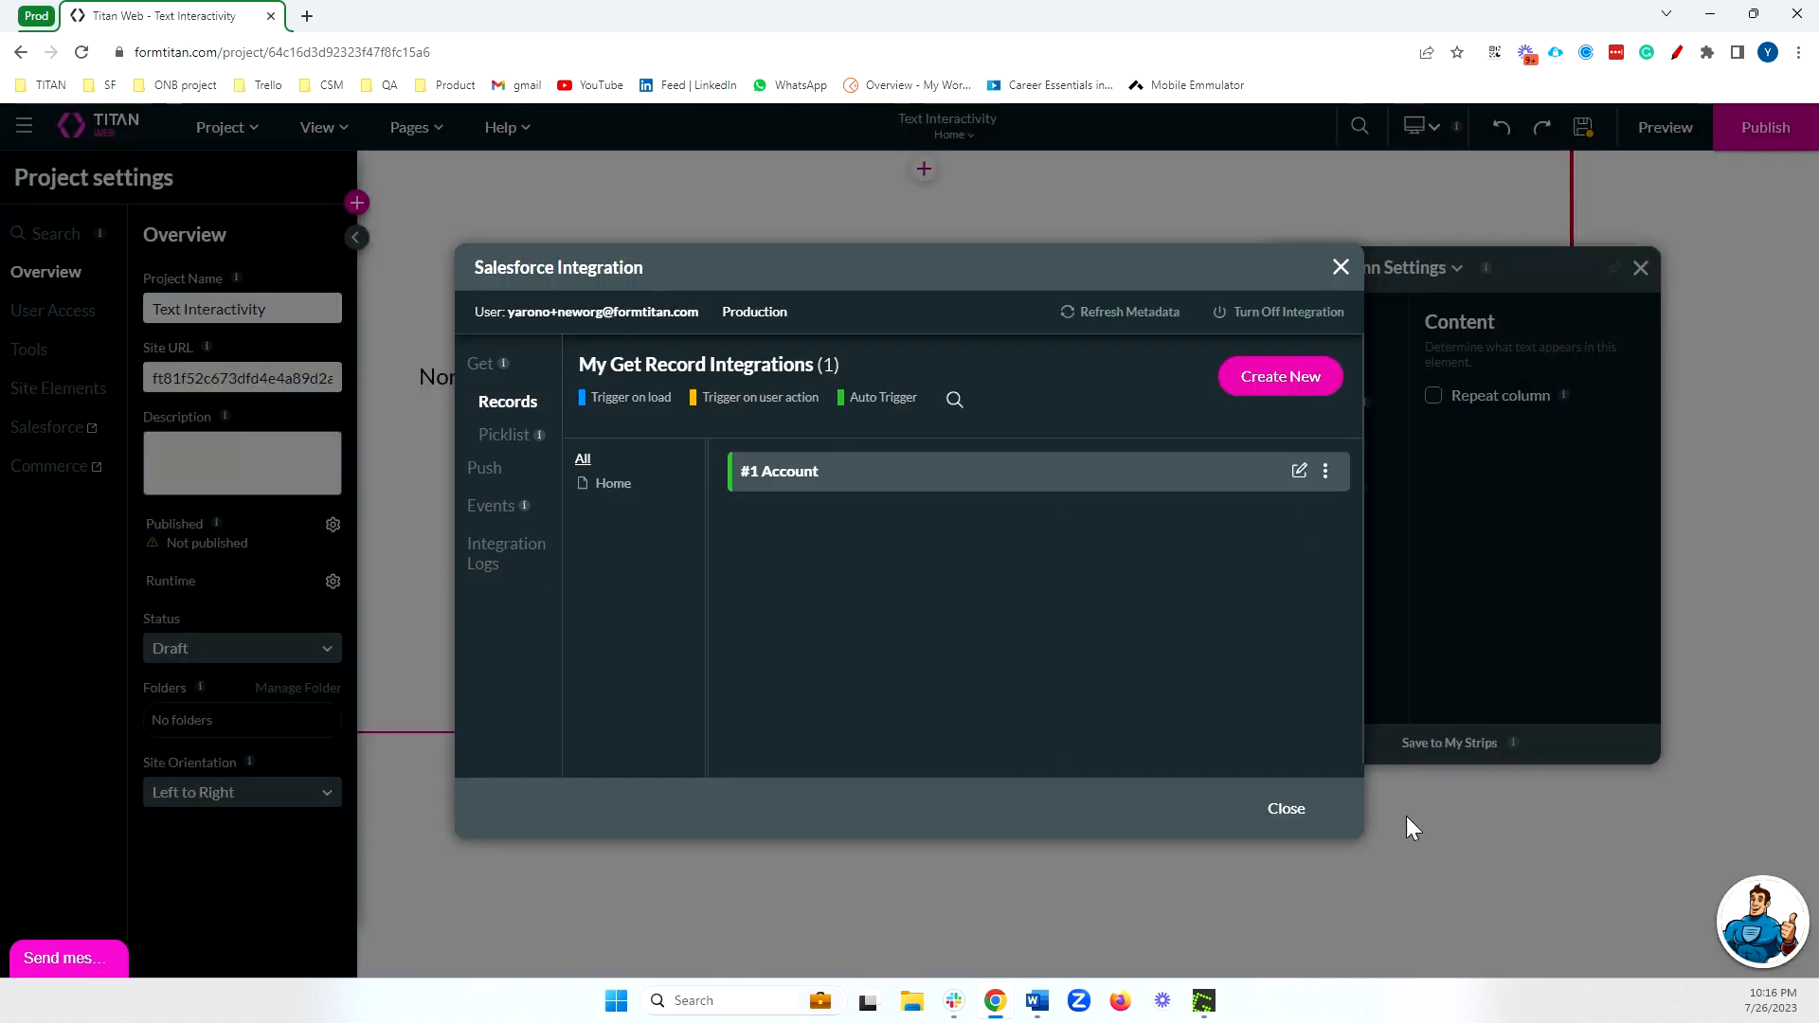
# Close the Salesforce integration window and preview the page with both text elements, closing the preview again.
pyautogui.click(1297, 804)
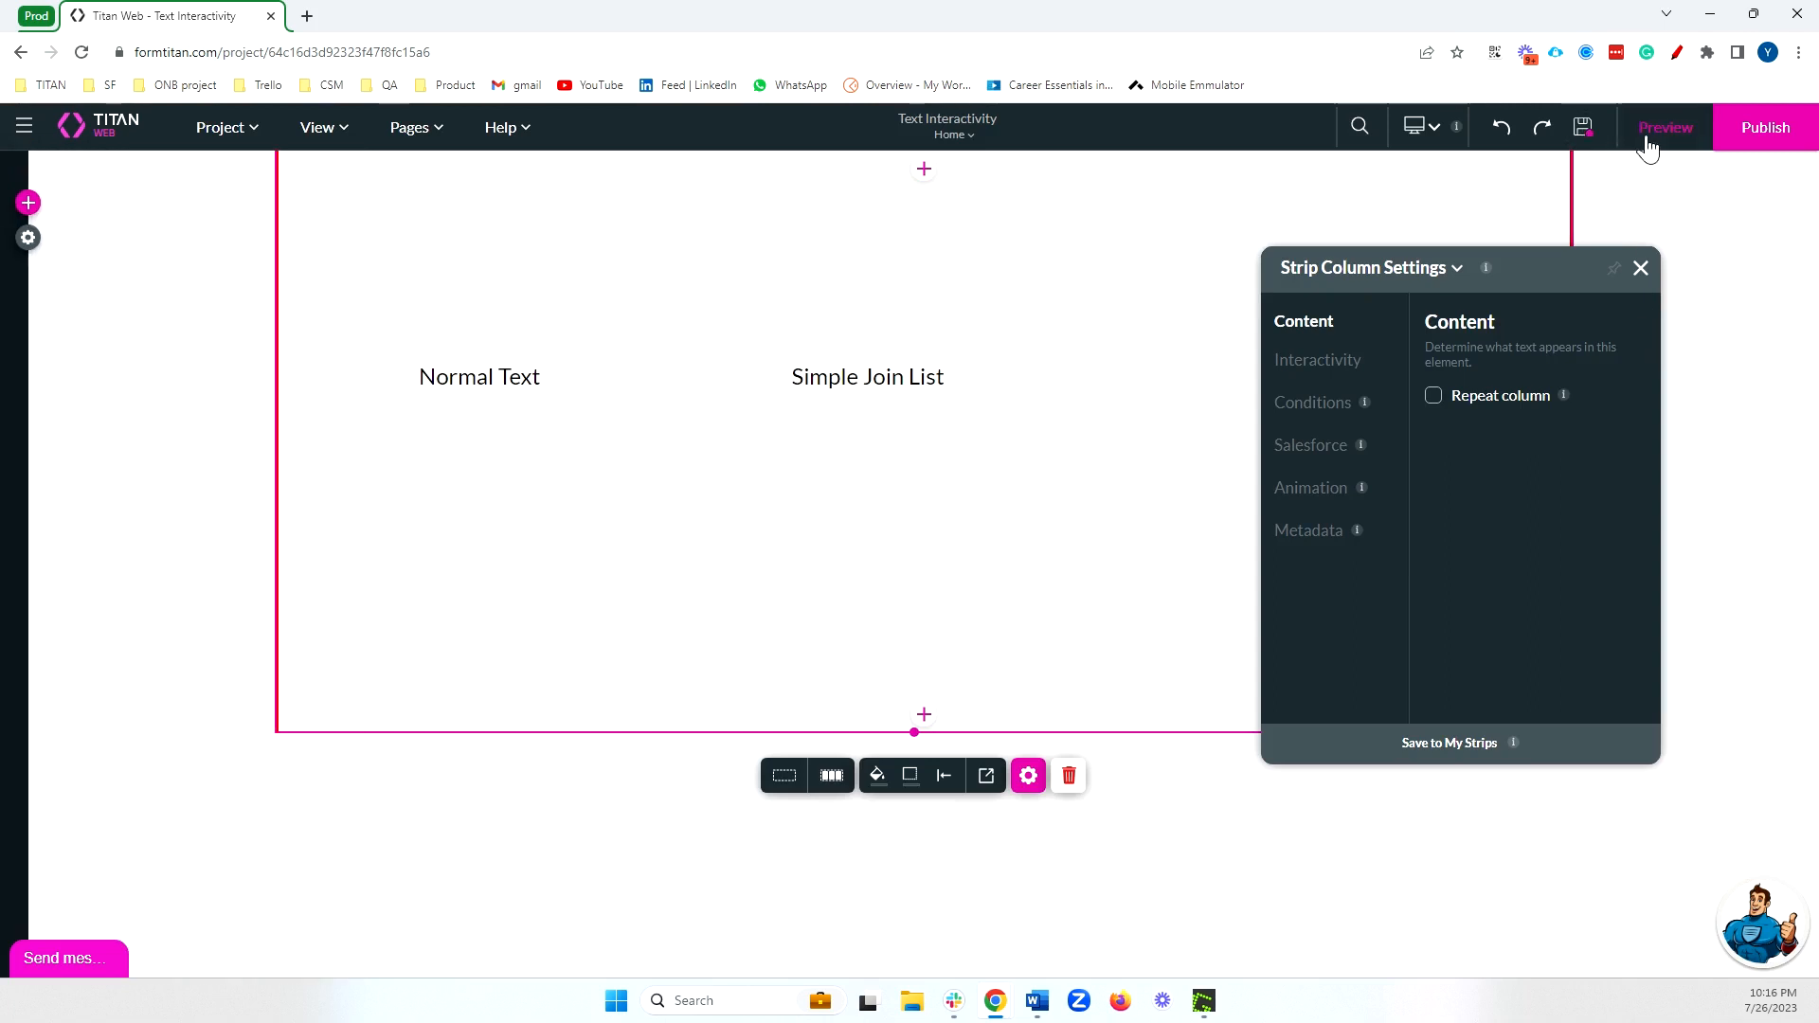
pyautogui.click(1649, 140)
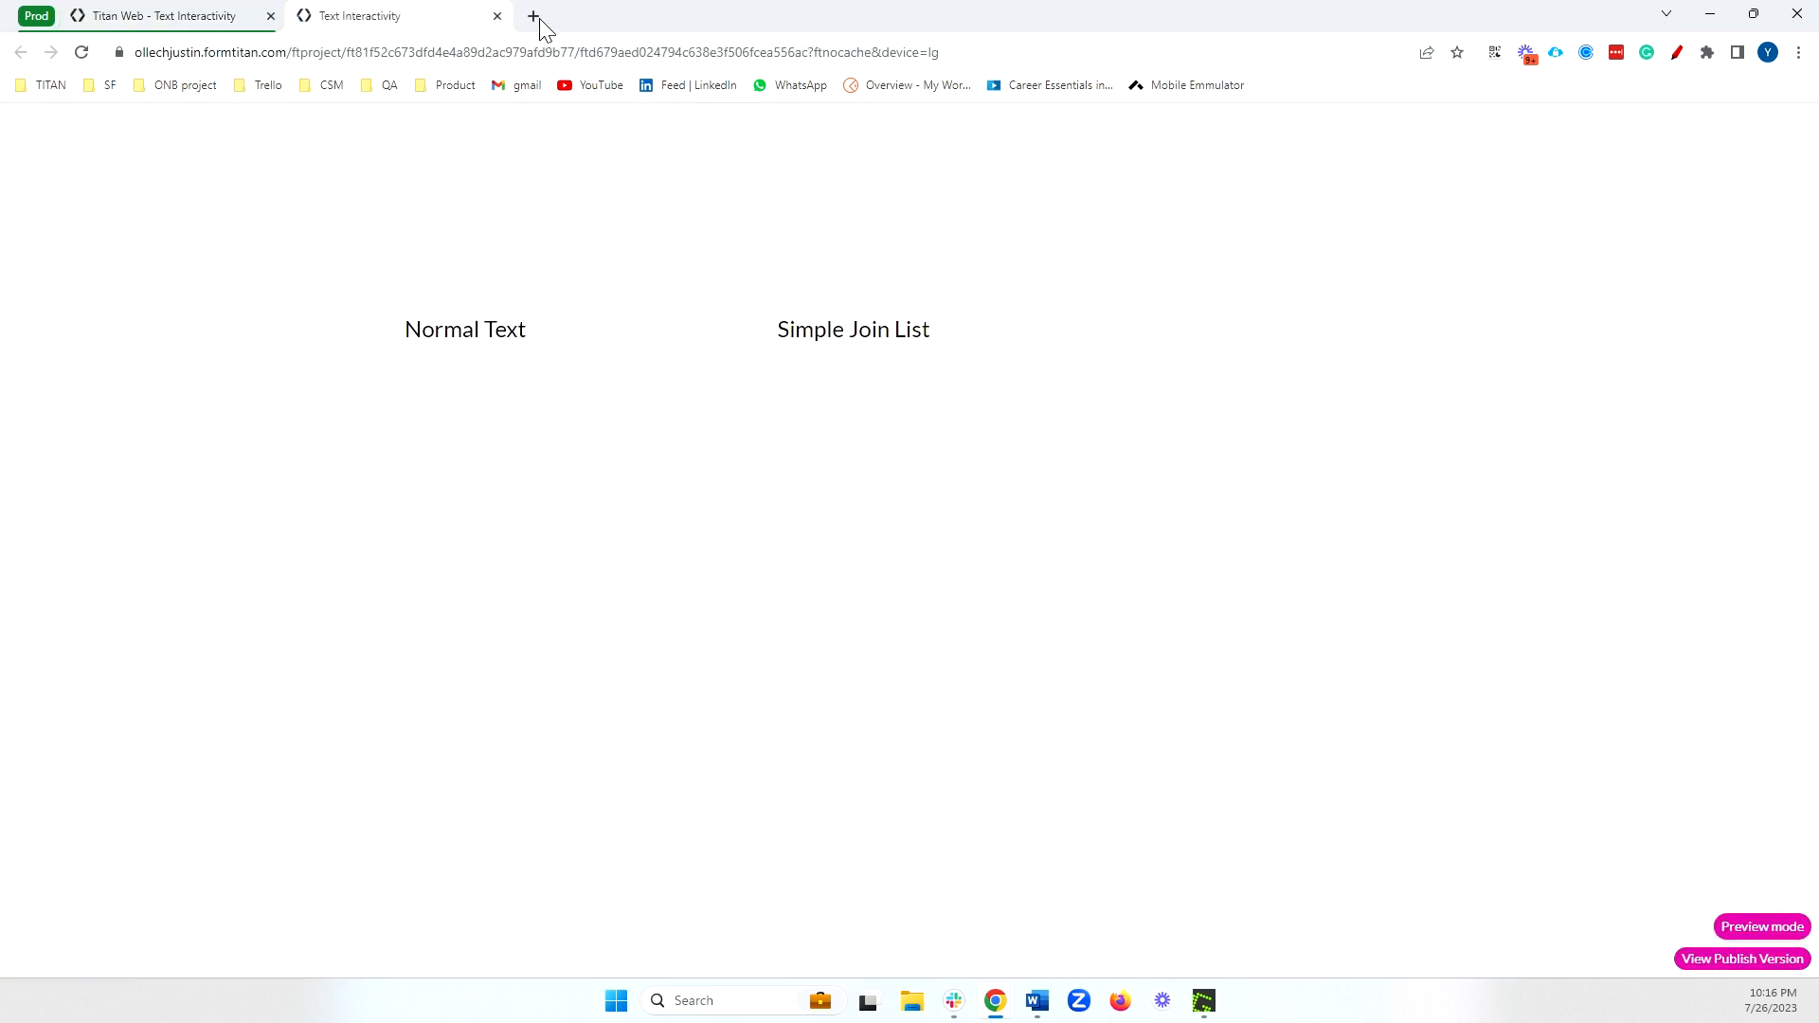
pyautogui.click(496, 17)
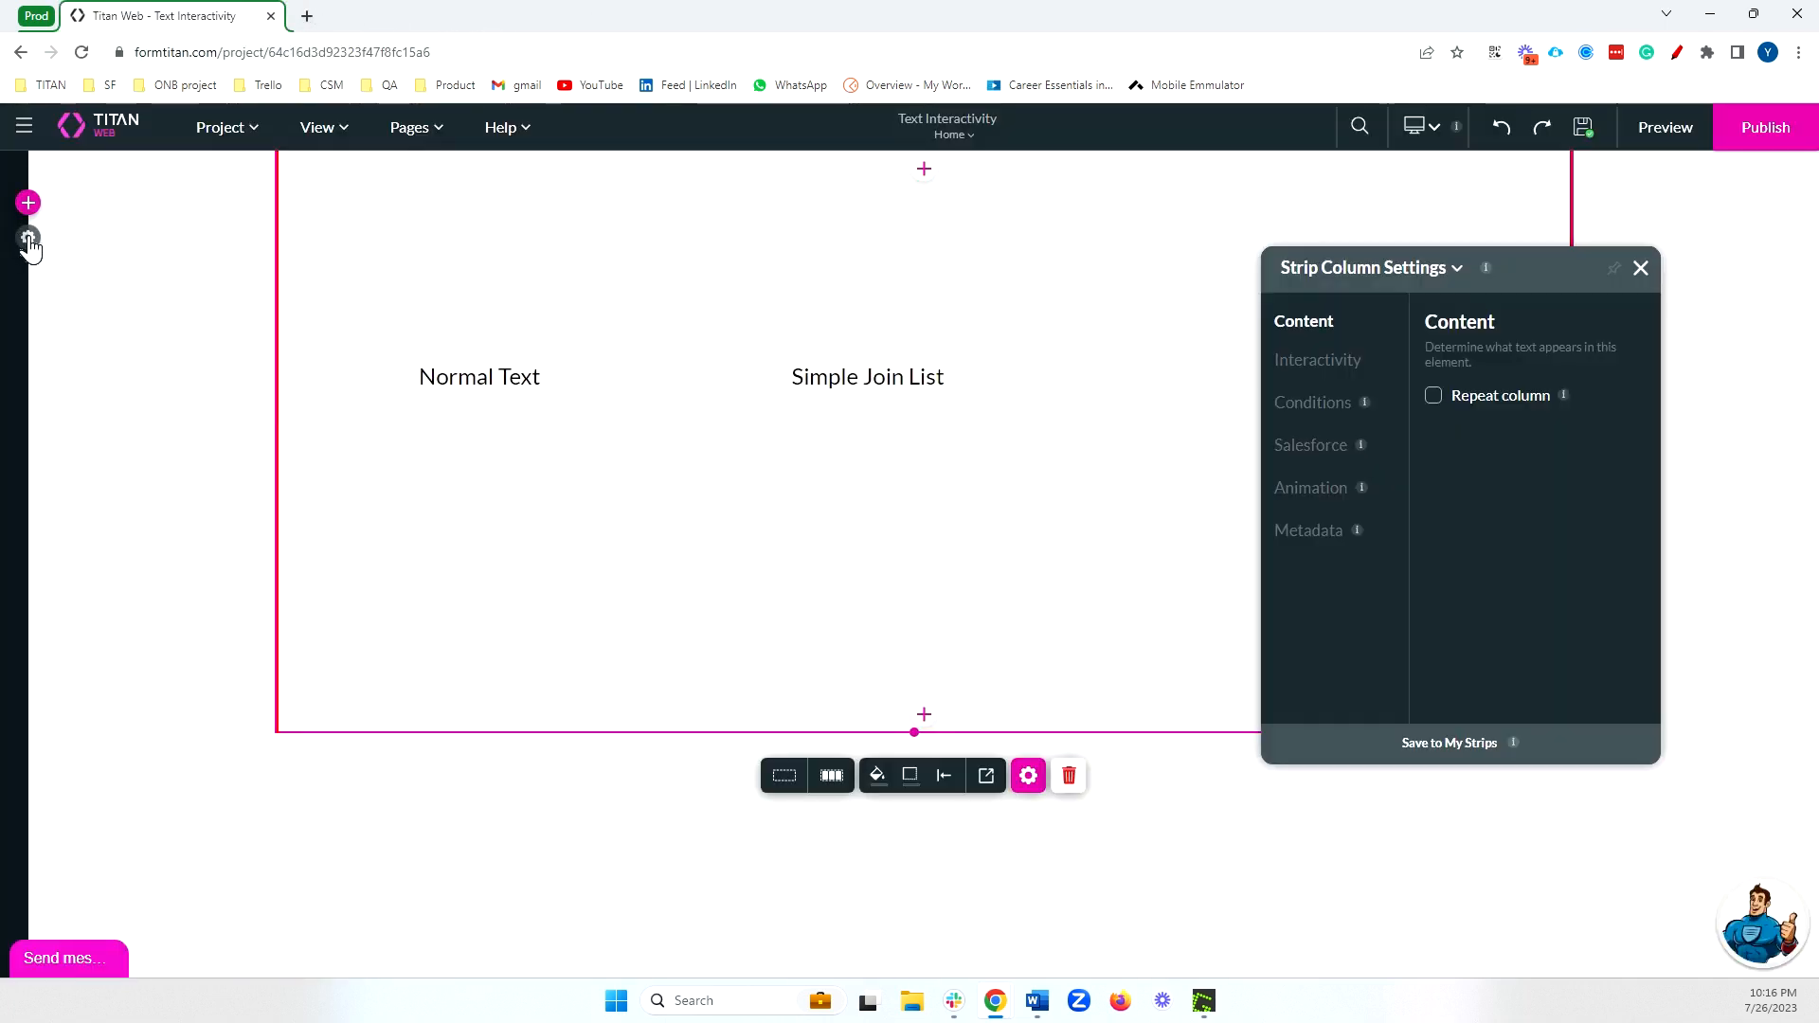
# Place a Primary button above the two text elements and start a Salesforce action node in its on-click action flow.
pyautogui.click(28, 203)
pyautogui.click(50, 282)
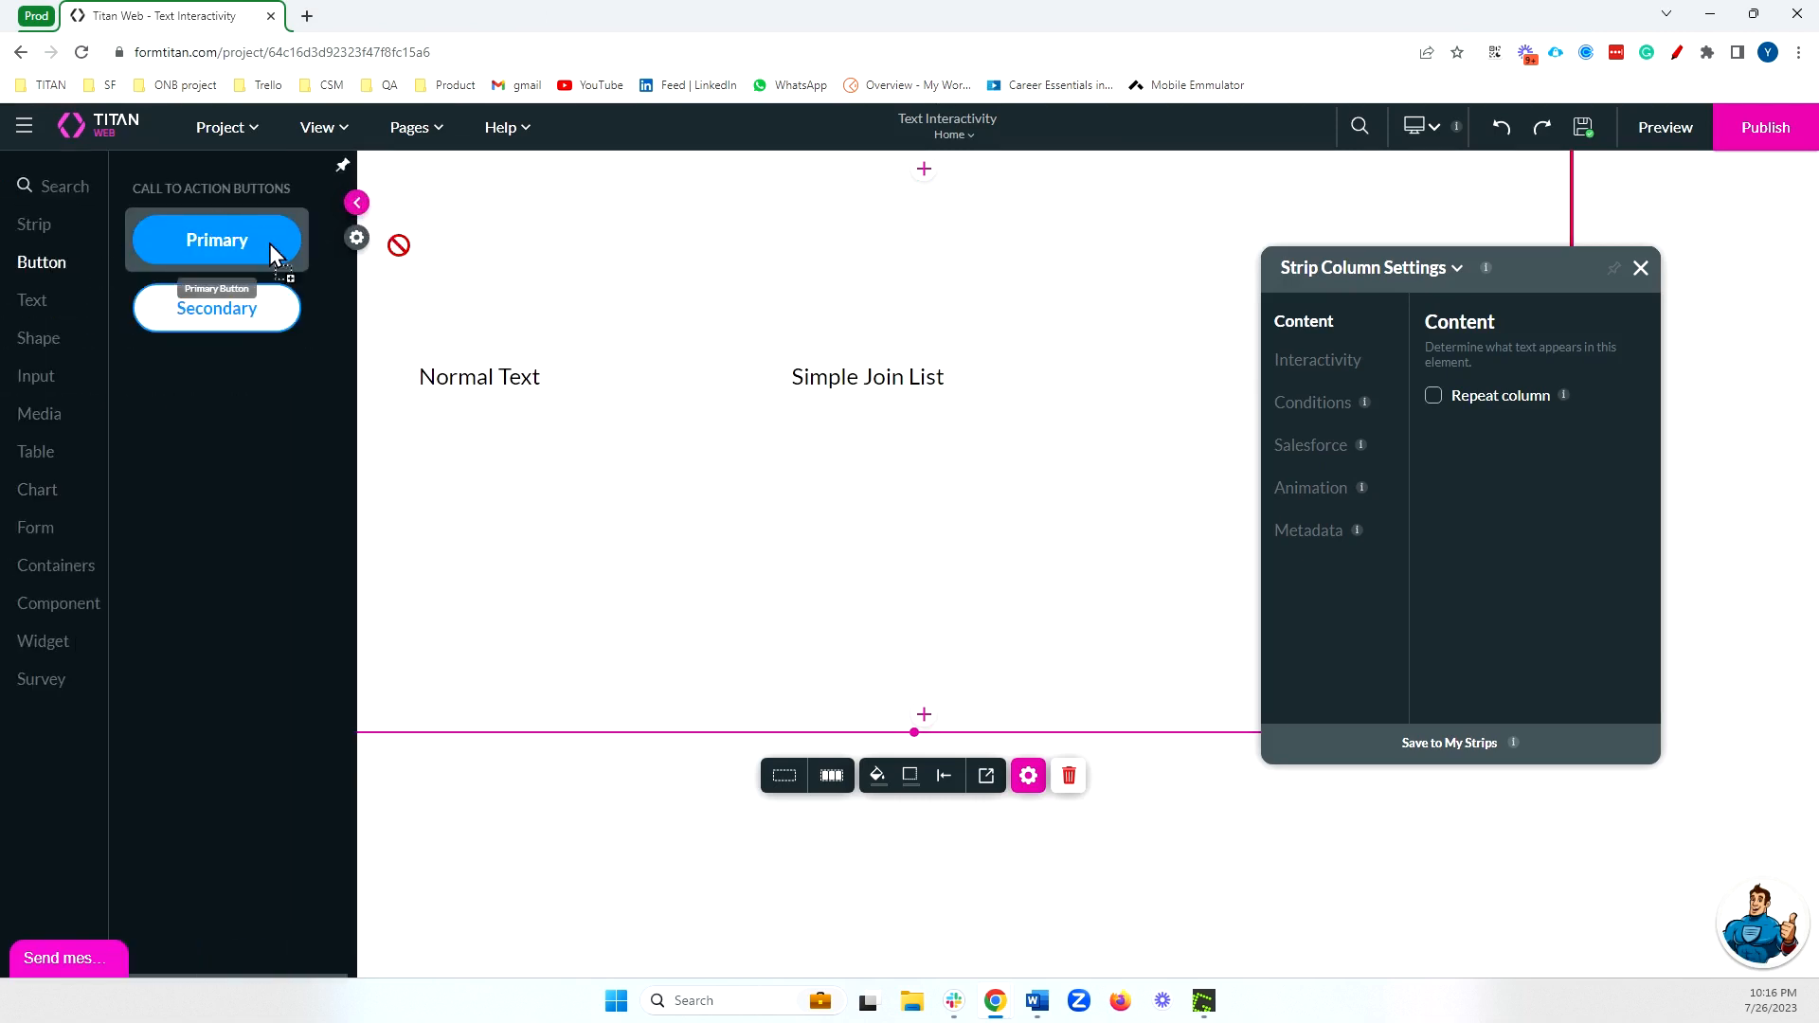
pyautogui.moveTo(272, 250); pyautogui.dragTo(611, 227)
pyautogui.click(476, 293)
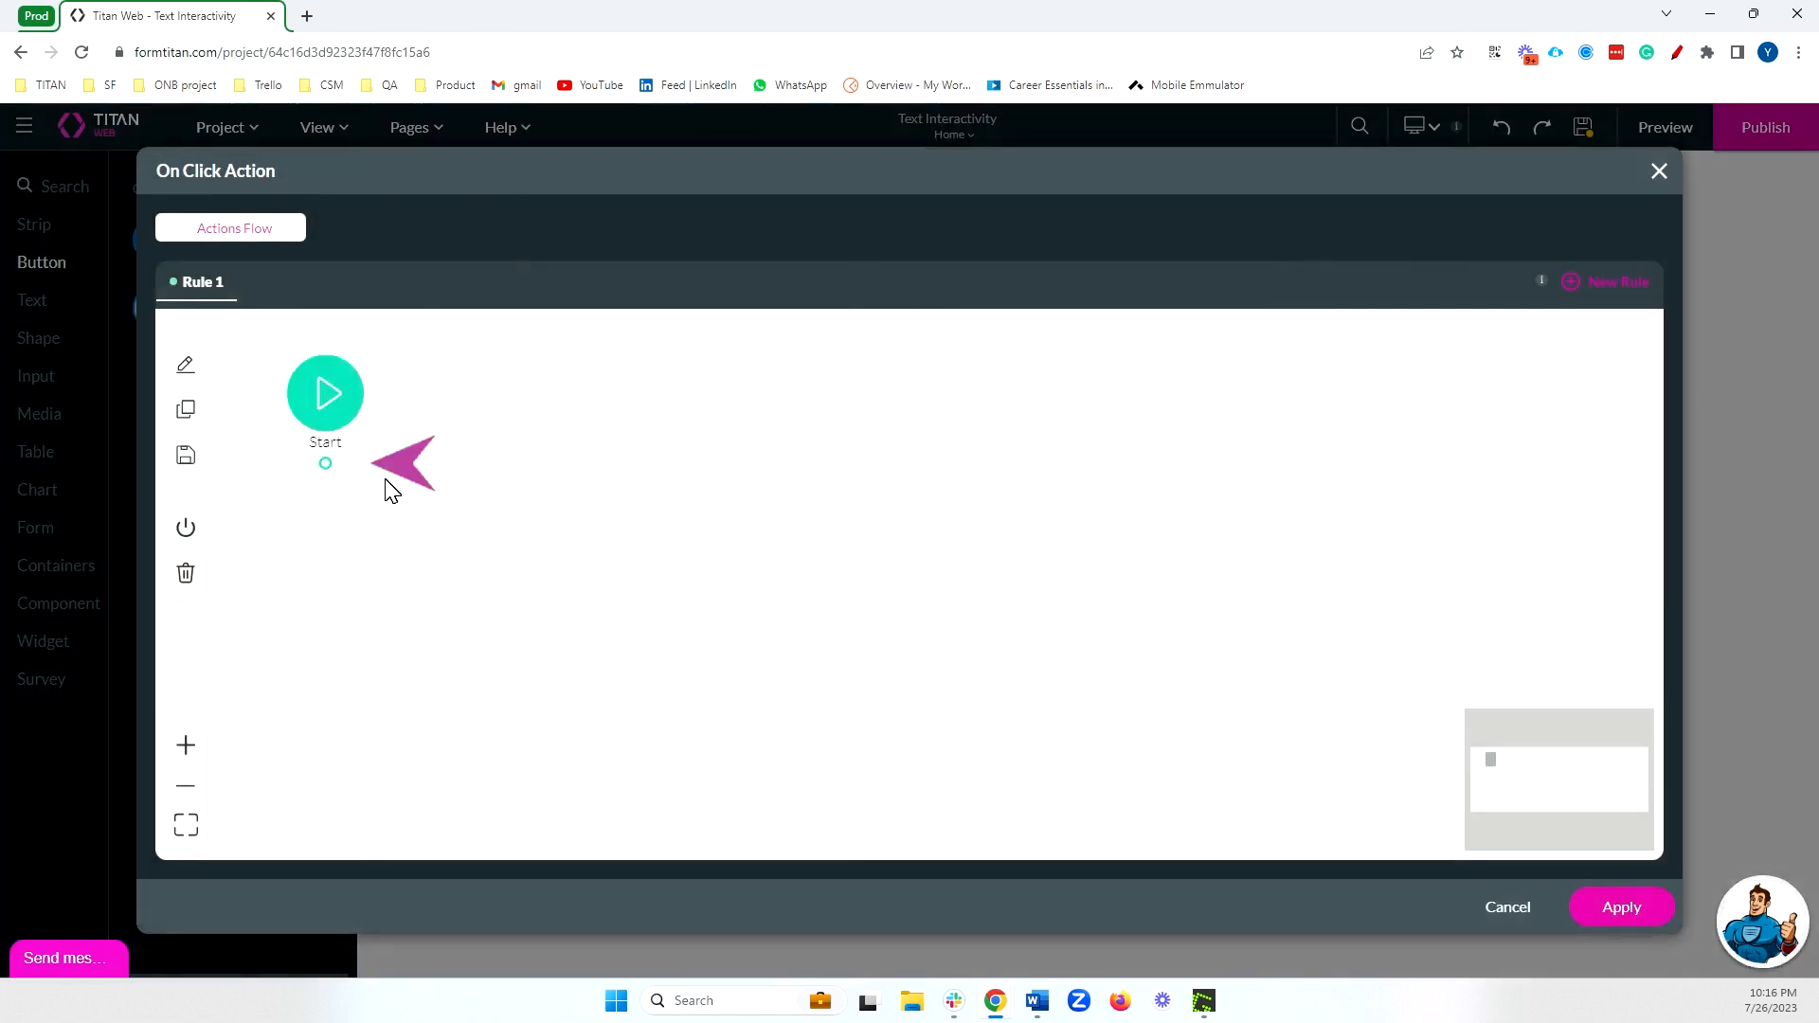
pyautogui.moveTo(327, 463); pyautogui.dragTo(466, 483)
pyautogui.click(696, 482)
pyautogui.click(910, 799)
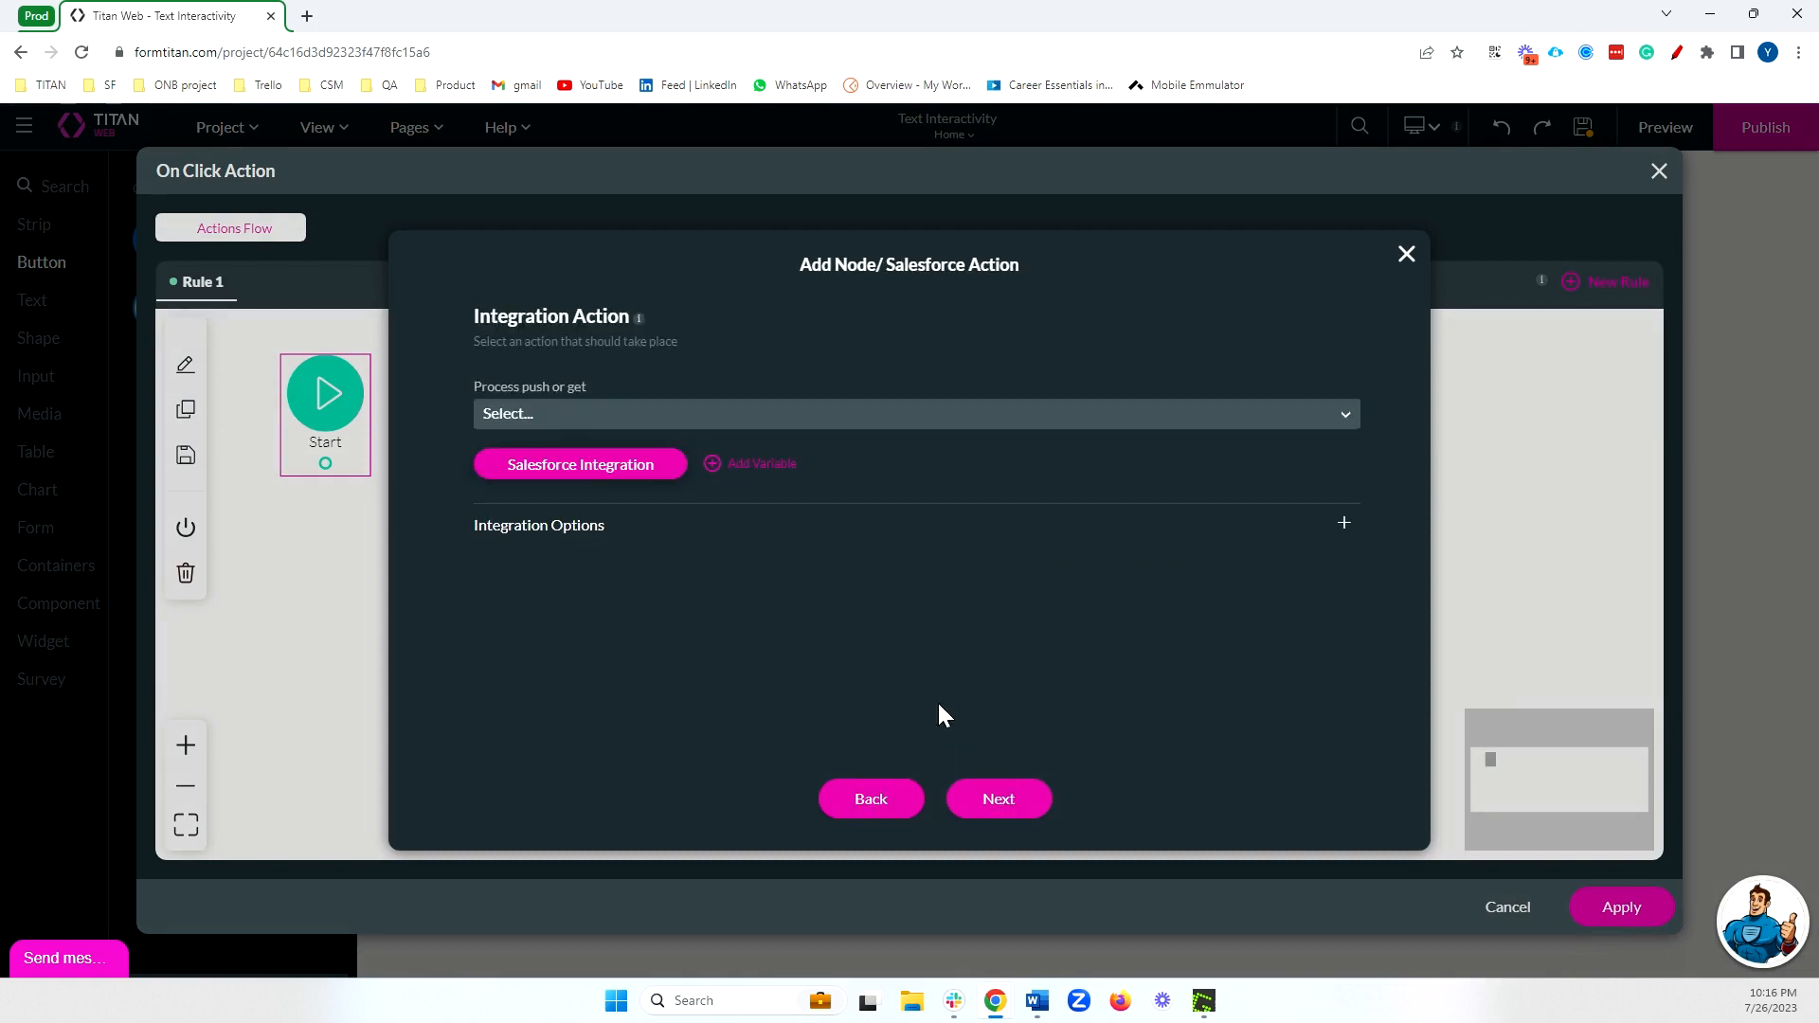
# Change the Account Get record integration's trigger to User action, apply it and close the integration window.
pyautogui.click(581, 466)
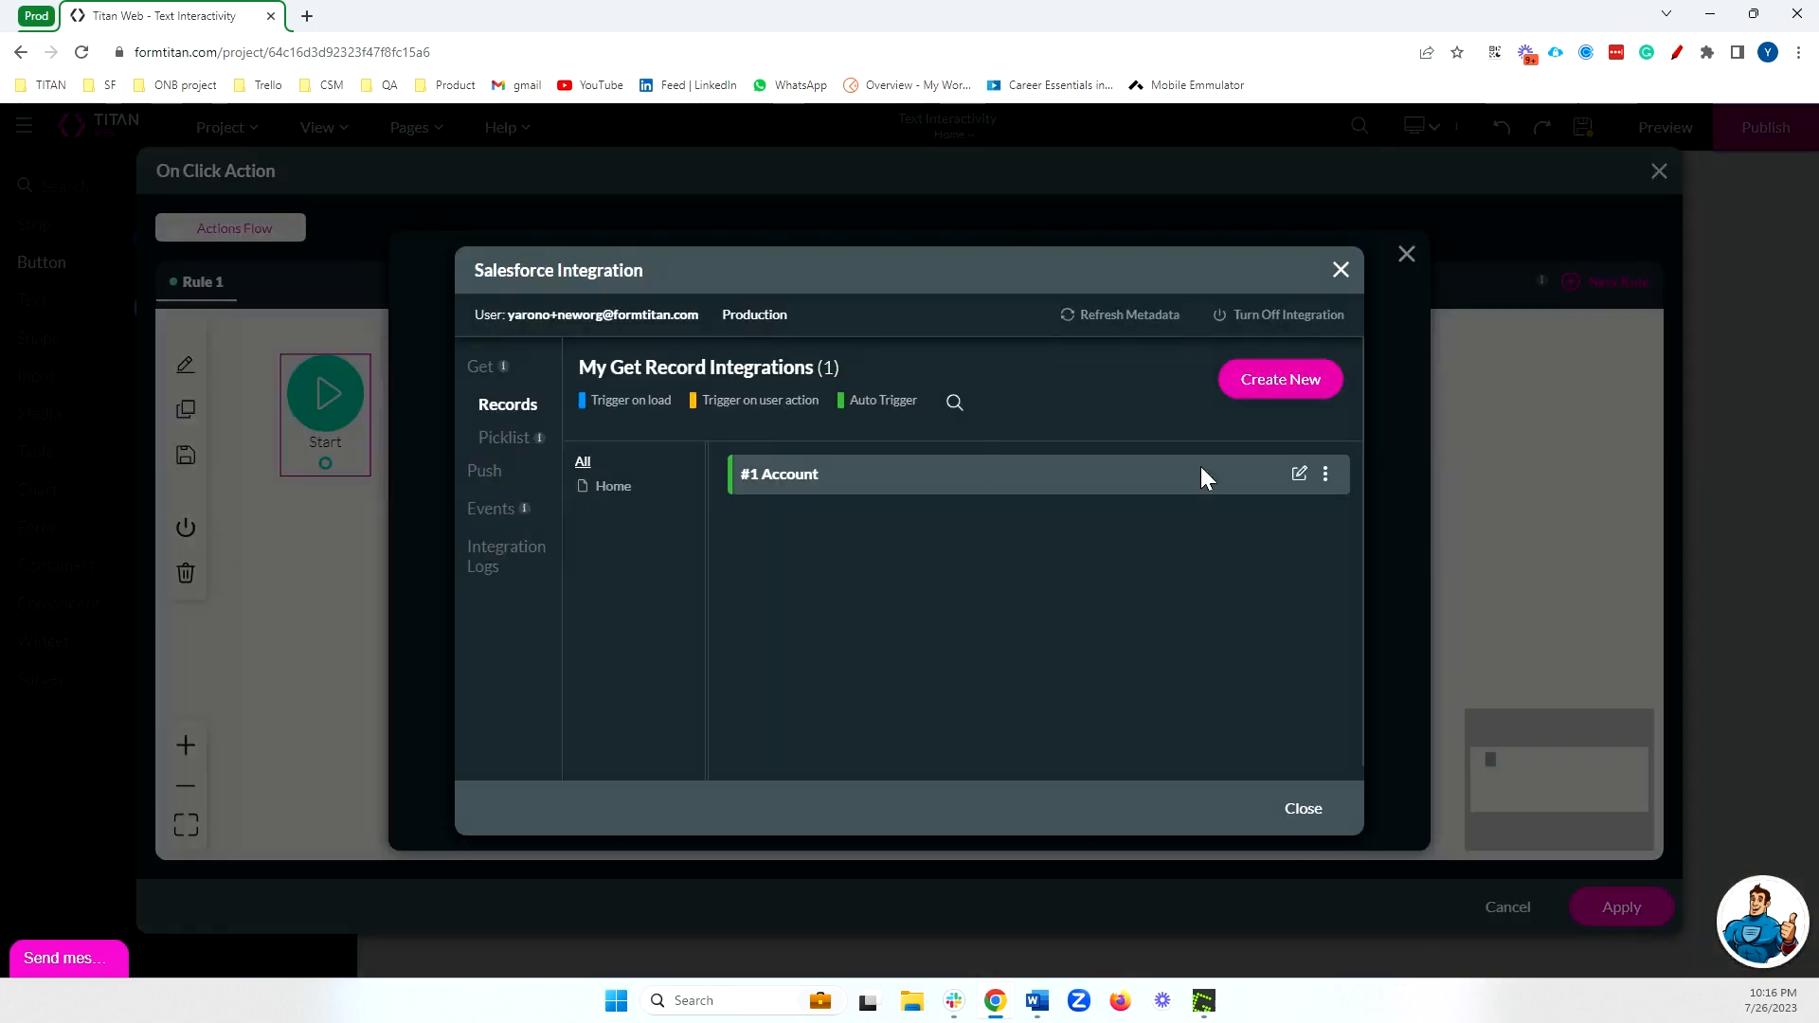
pyautogui.click(1300, 474)
pyautogui.click(720, 407)
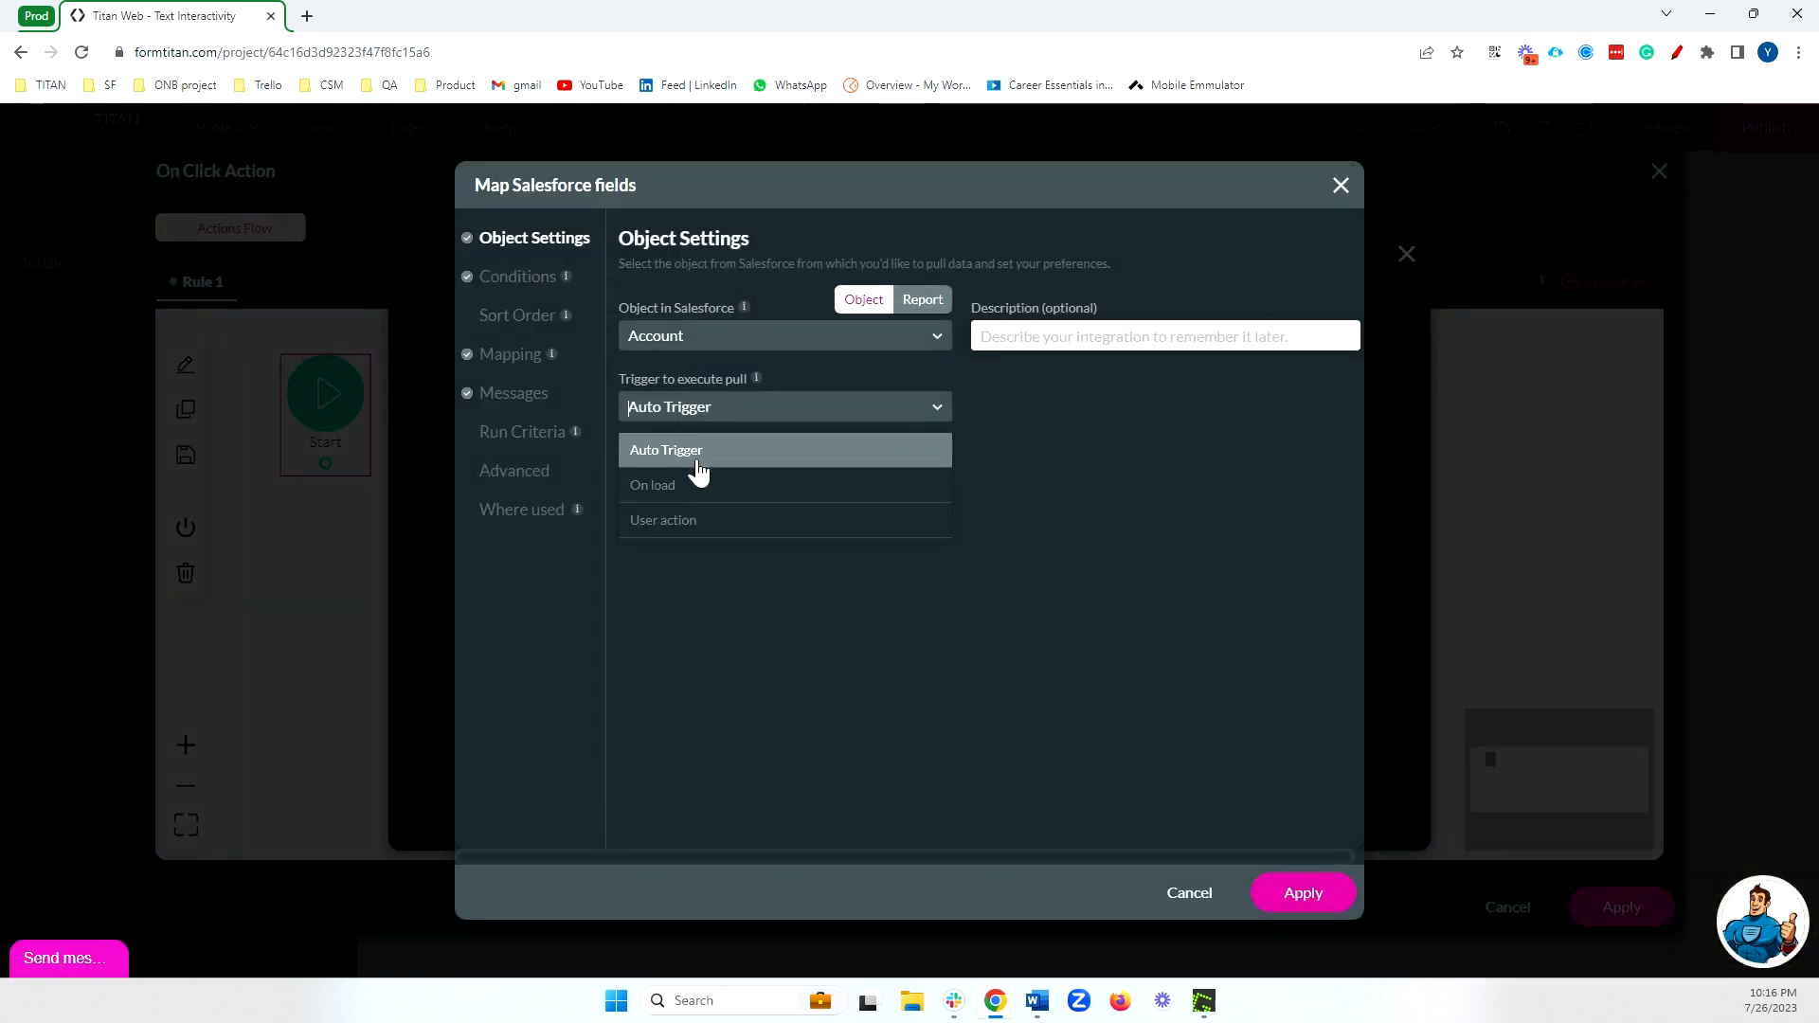
pyautogui.click(686, 523)
pyautogui.click(1317, 891)
pyautogui.click(1304, 804)
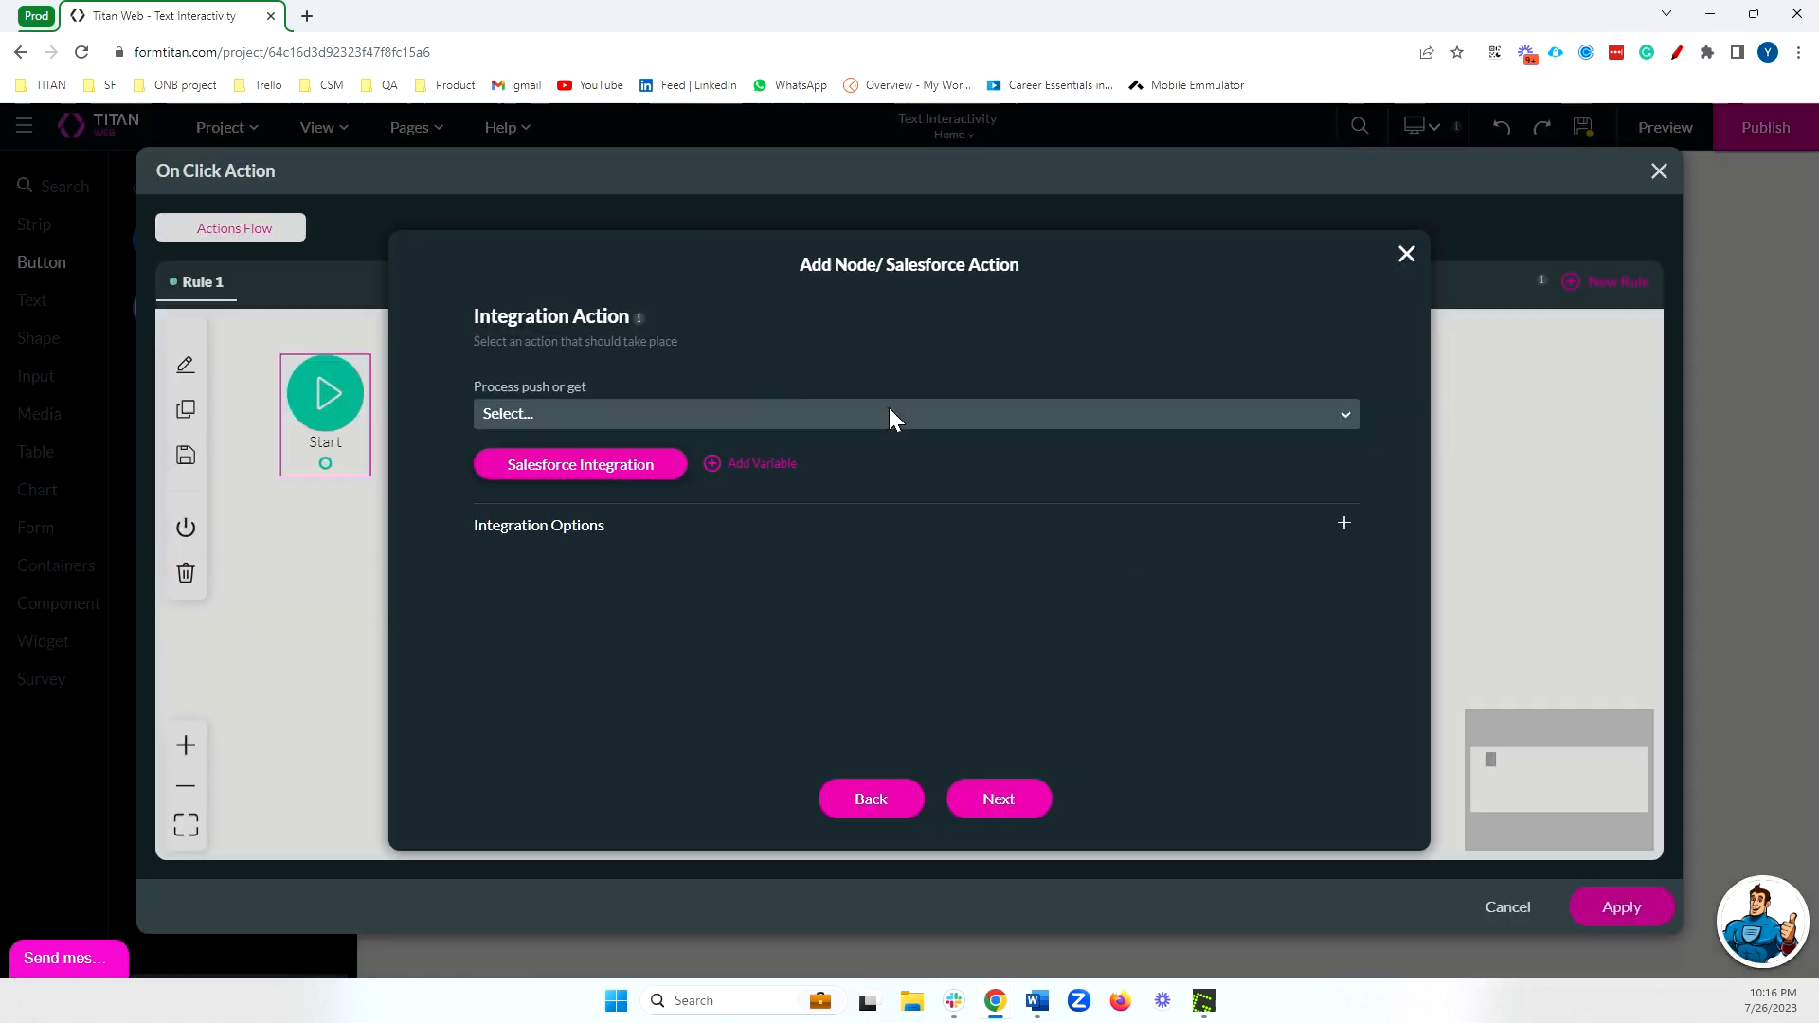
# Choose the Account get integration as the Salesforce action's process and apply the button's on-click flow.
pyautogui.click(889, 413)
pyautogui.click(667, 464)
pyautogui.click(1010, 819)
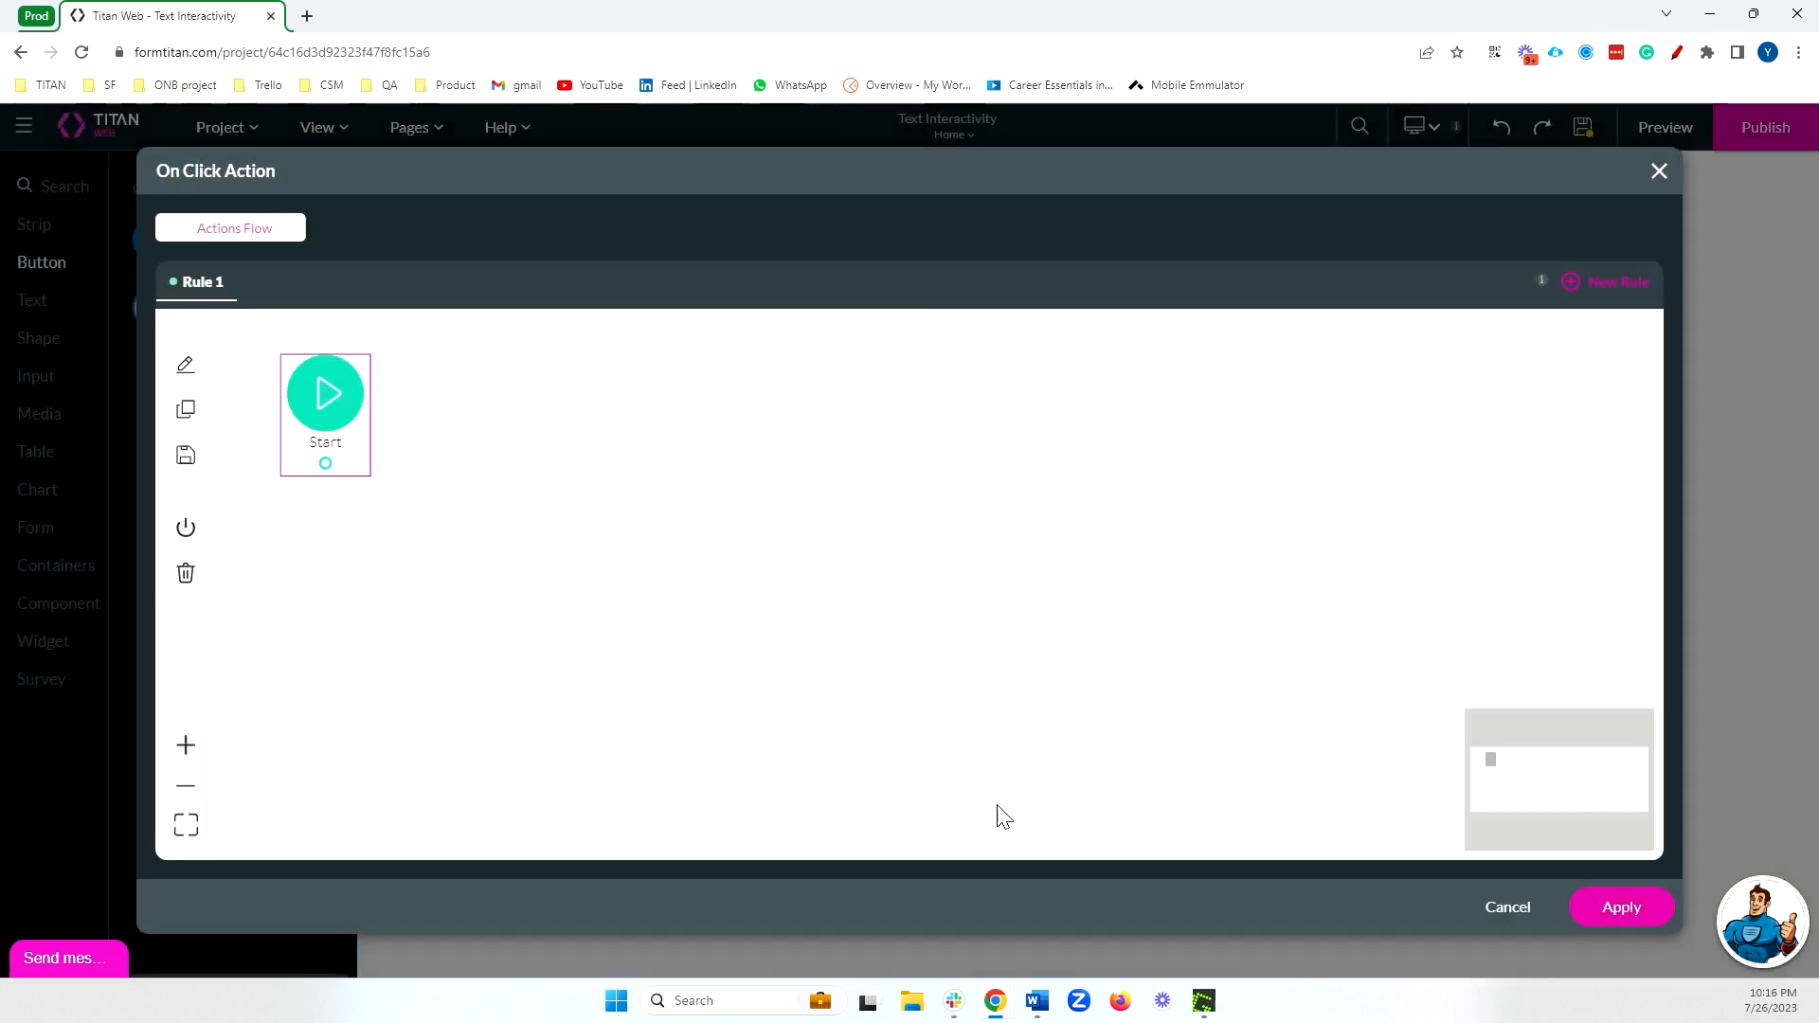
pyautogui.click(1611, 906)
# Label the button "Get several accounts" and run it in a preview of the page.
pyautogui.doubleClick(589, 232)
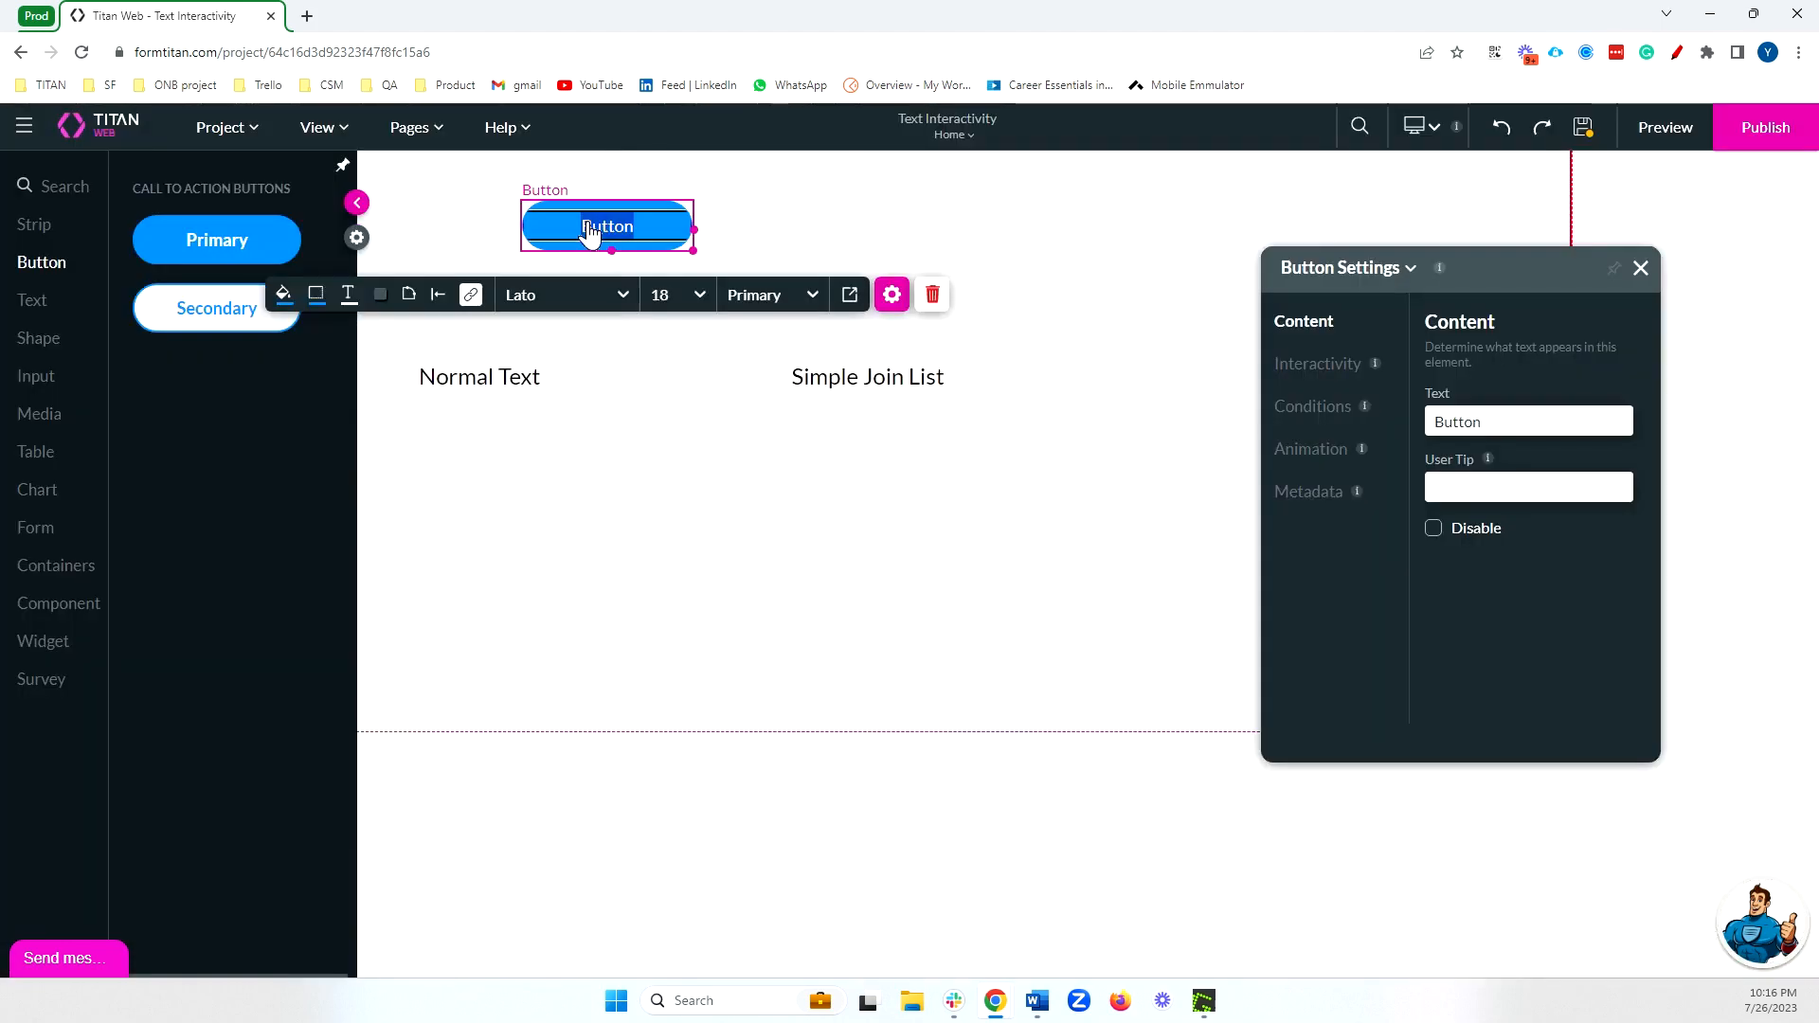
pyautogui.write('Get several accounts')
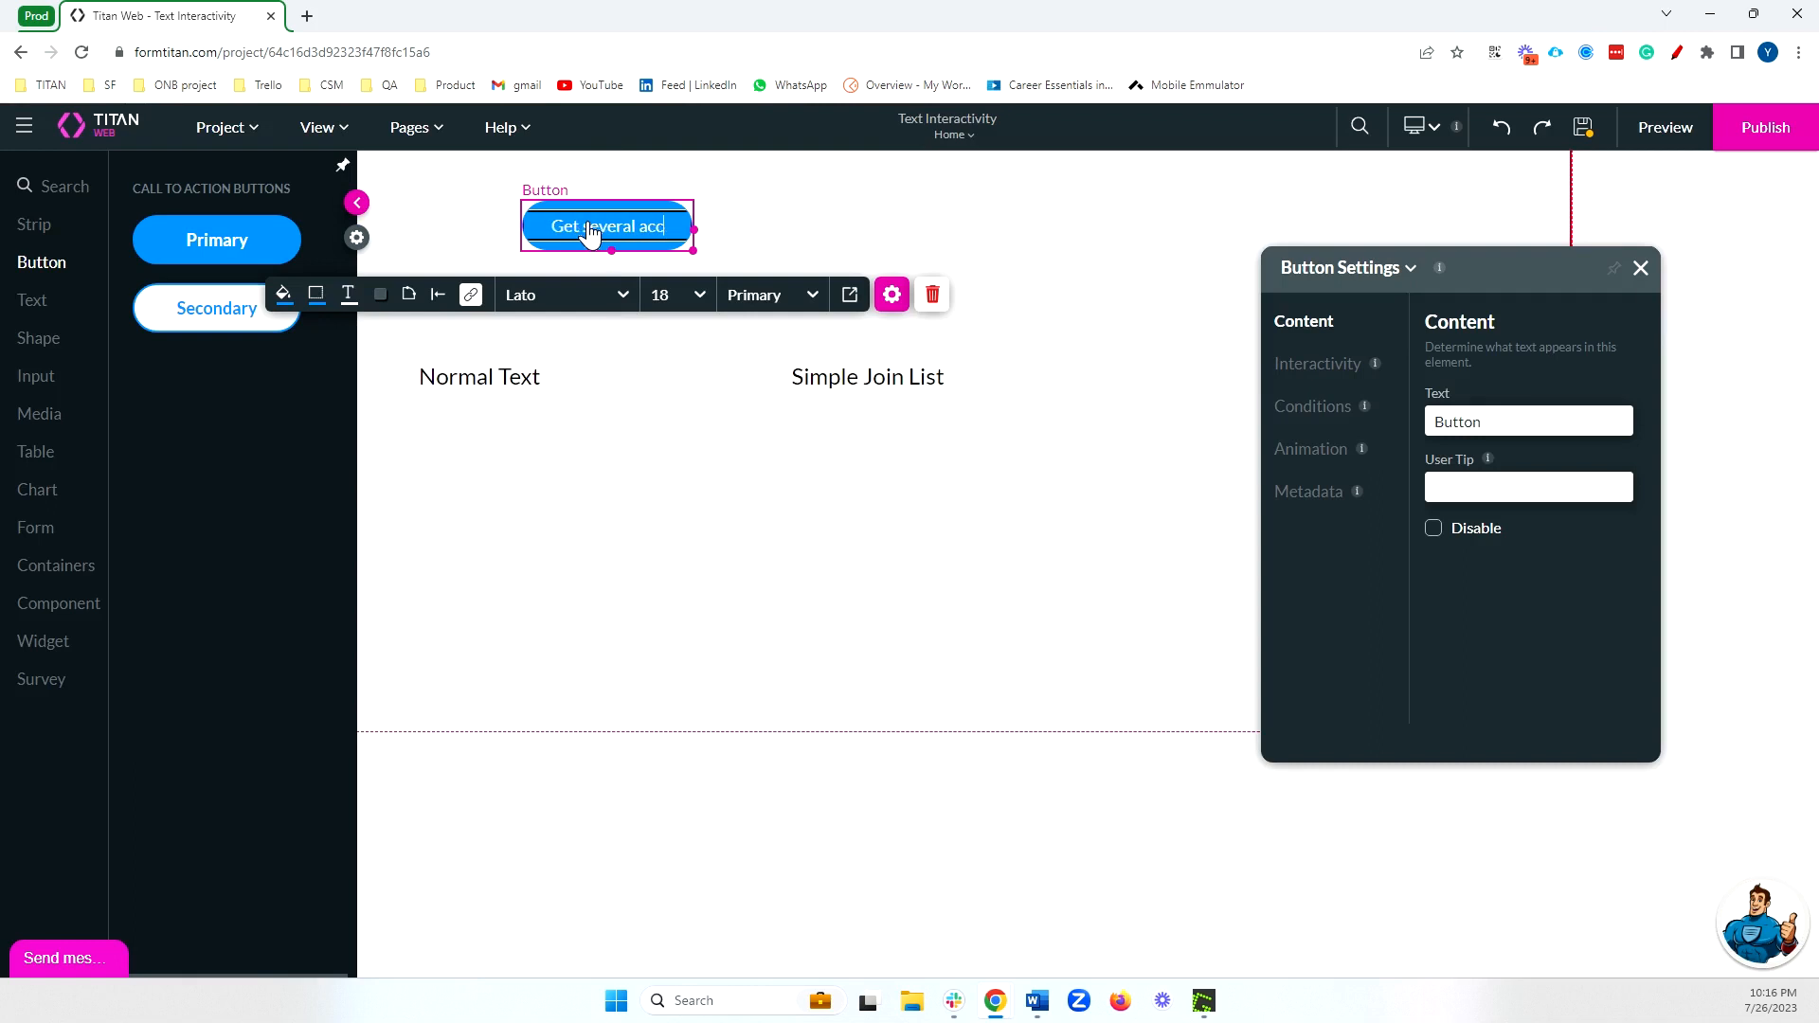
pyautogui.click(1682, 141)
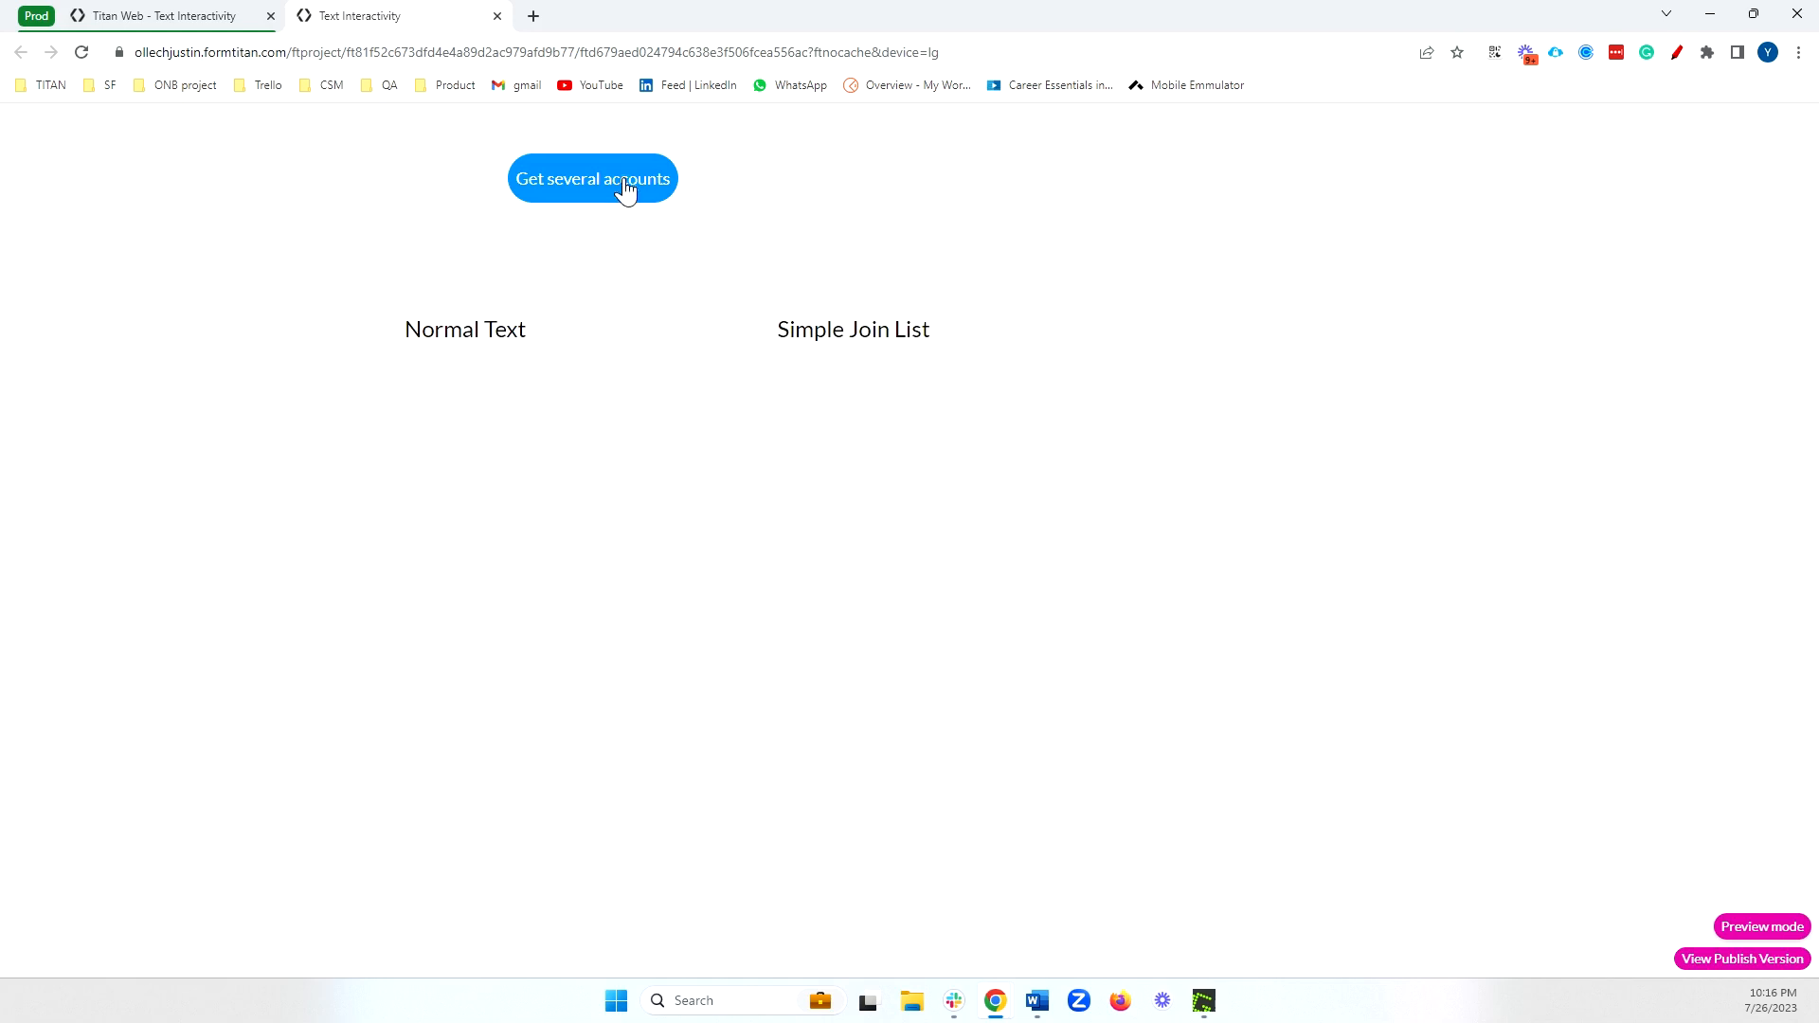
pyautogui.click(628, 187)
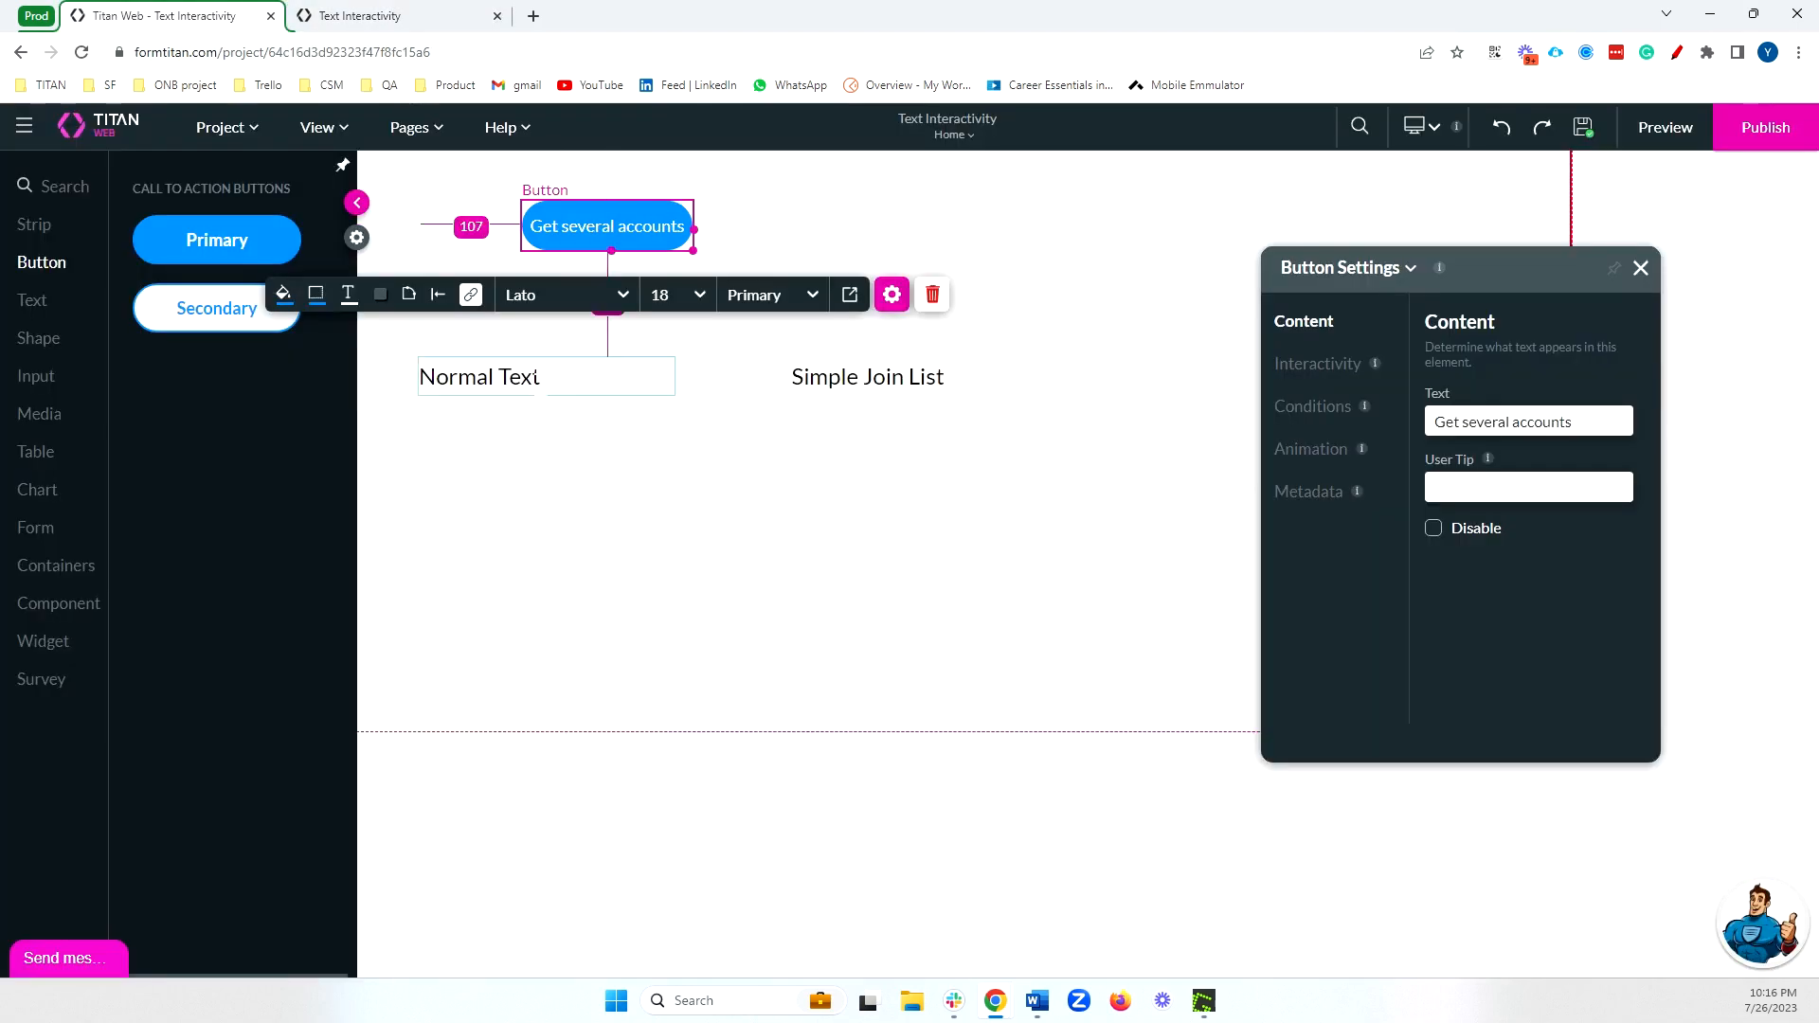
# Enable Auto-resize height in the size styling of both the Normal Text and Simple Join List elements.
pyautogui.click(567, 379)
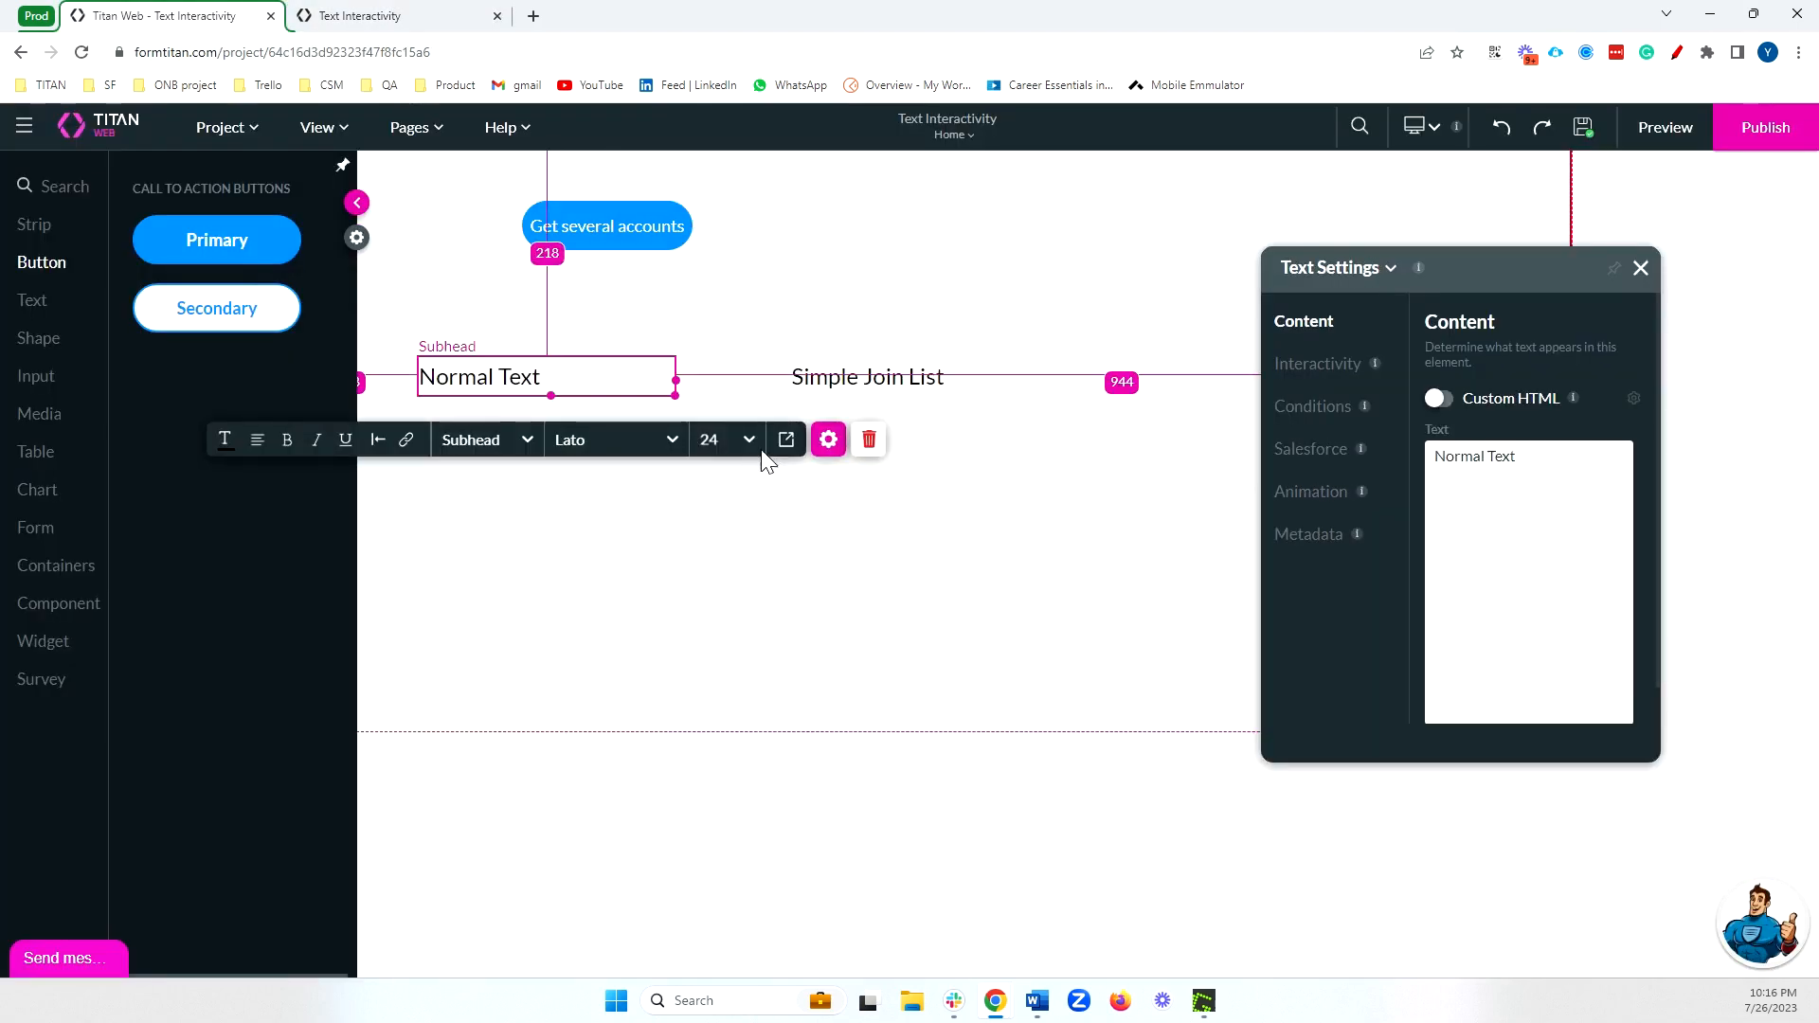
pyautogui.click(787, 440)
pyautogui.click(1460, 365)
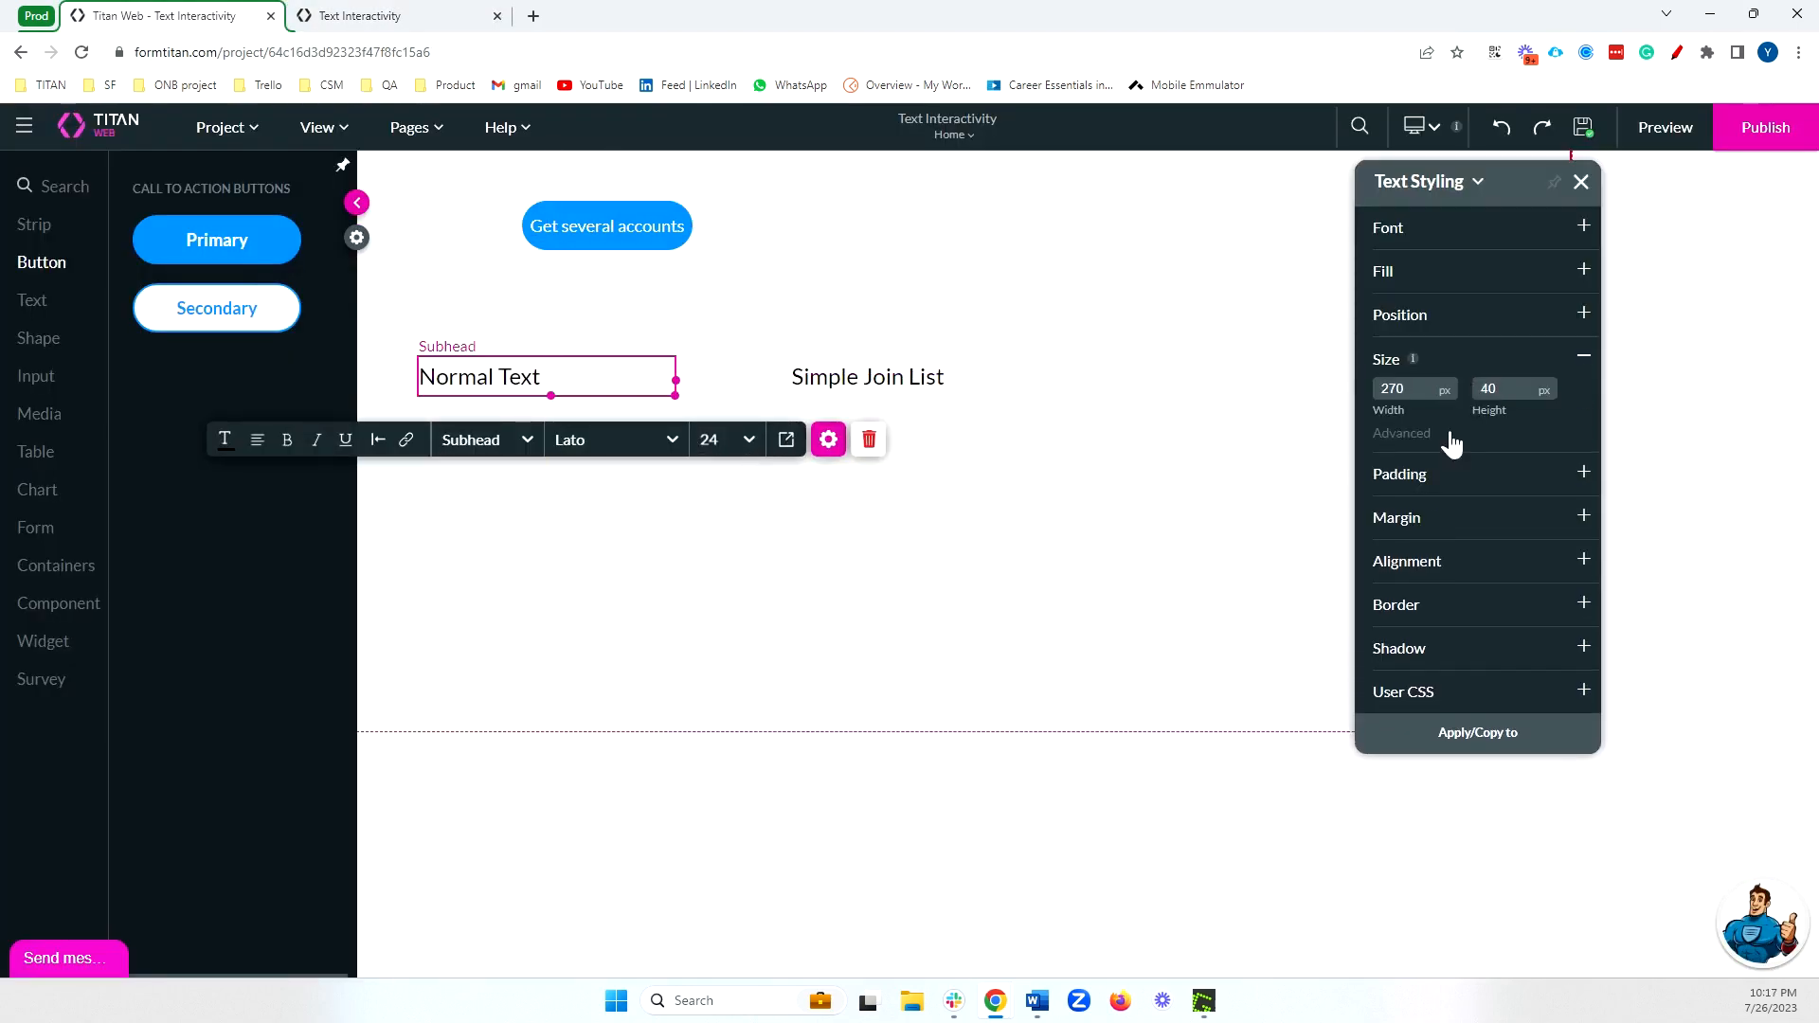
pyautogui.click(1402, 434)
pyautogui.click(1384, 475)
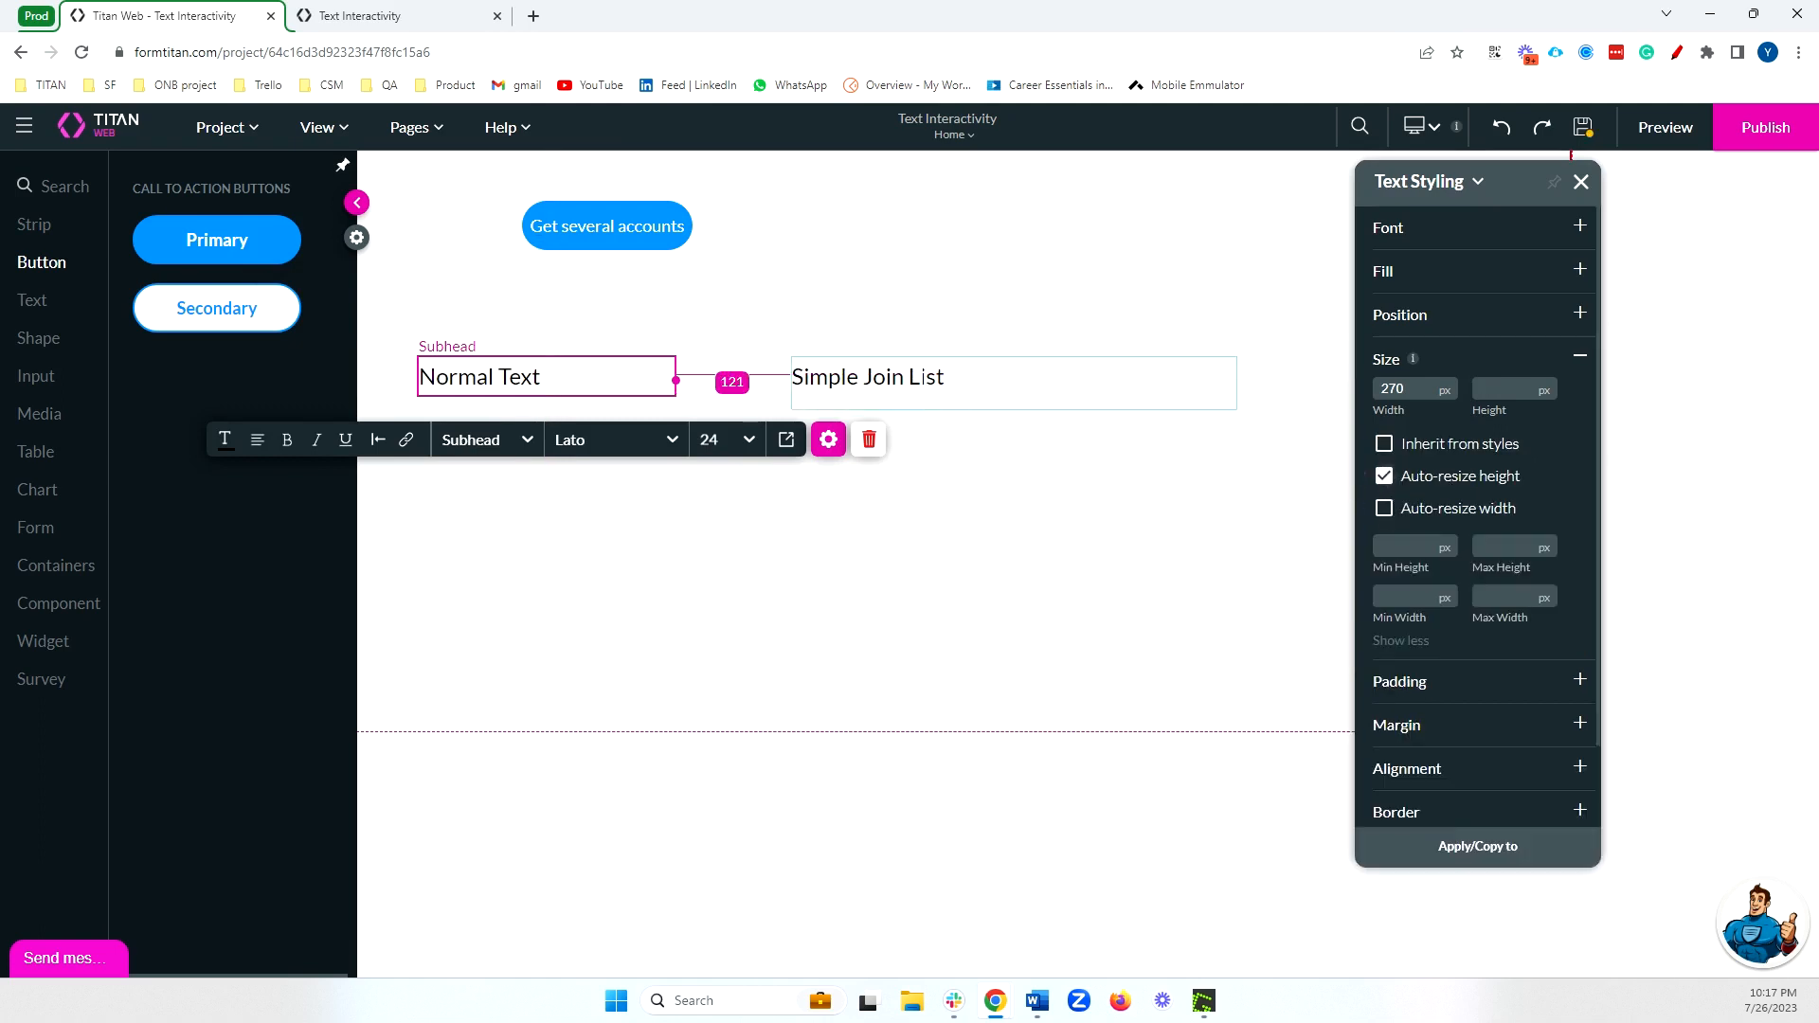
pyautogui.click(1385, 476)
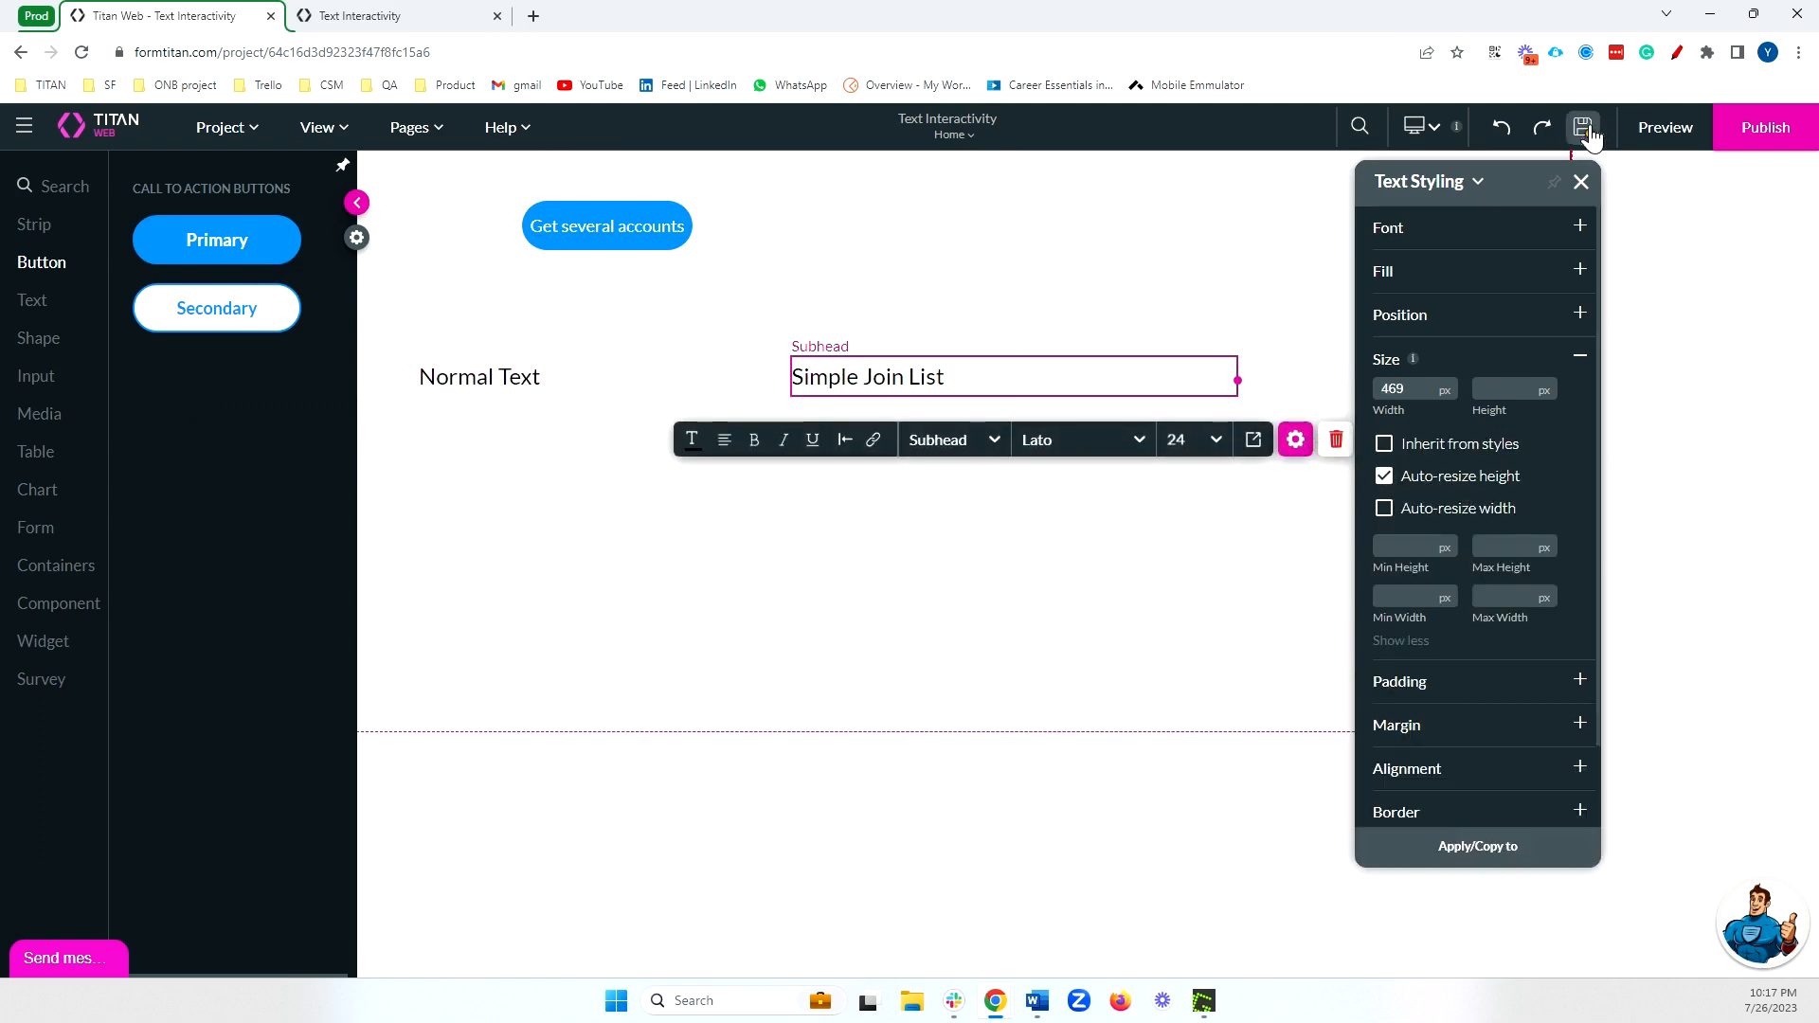
# Preview the page, get the accounts with the button, and compare the separators in the Normal Text and Simple Join List outputs.
pyautogui.click(1665, 129)
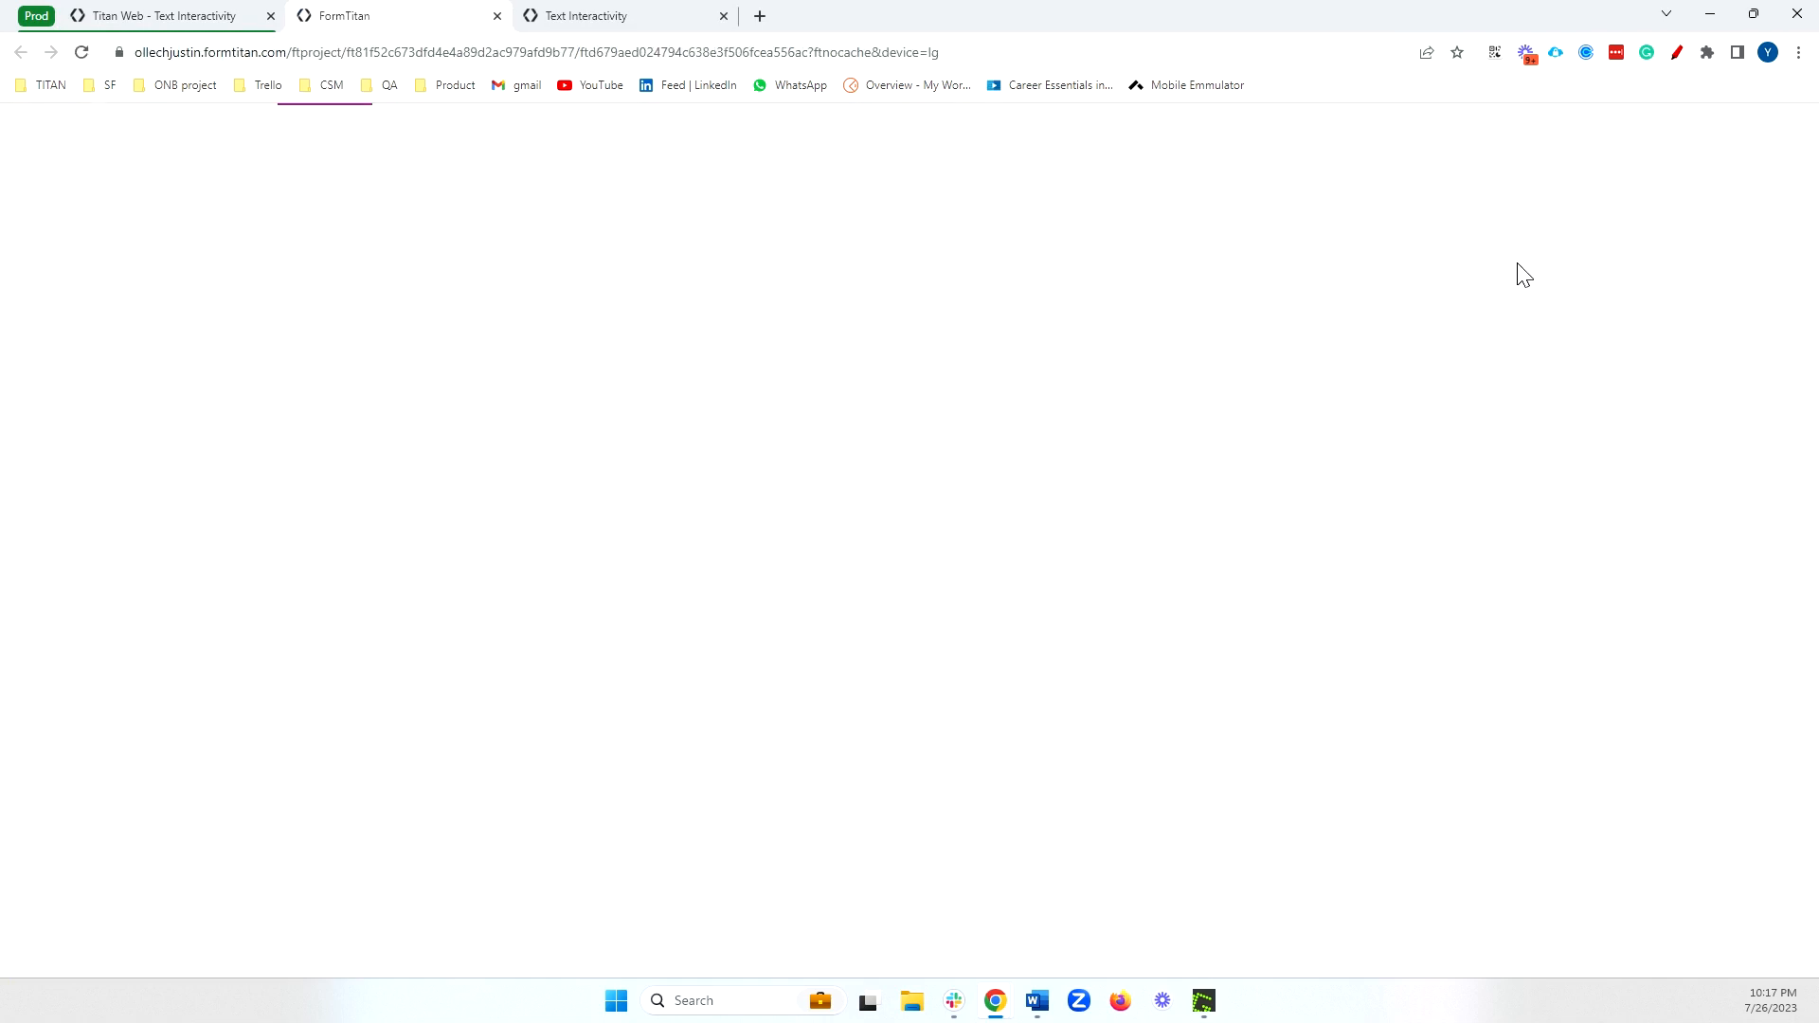
pyautogui.click(588, 160)
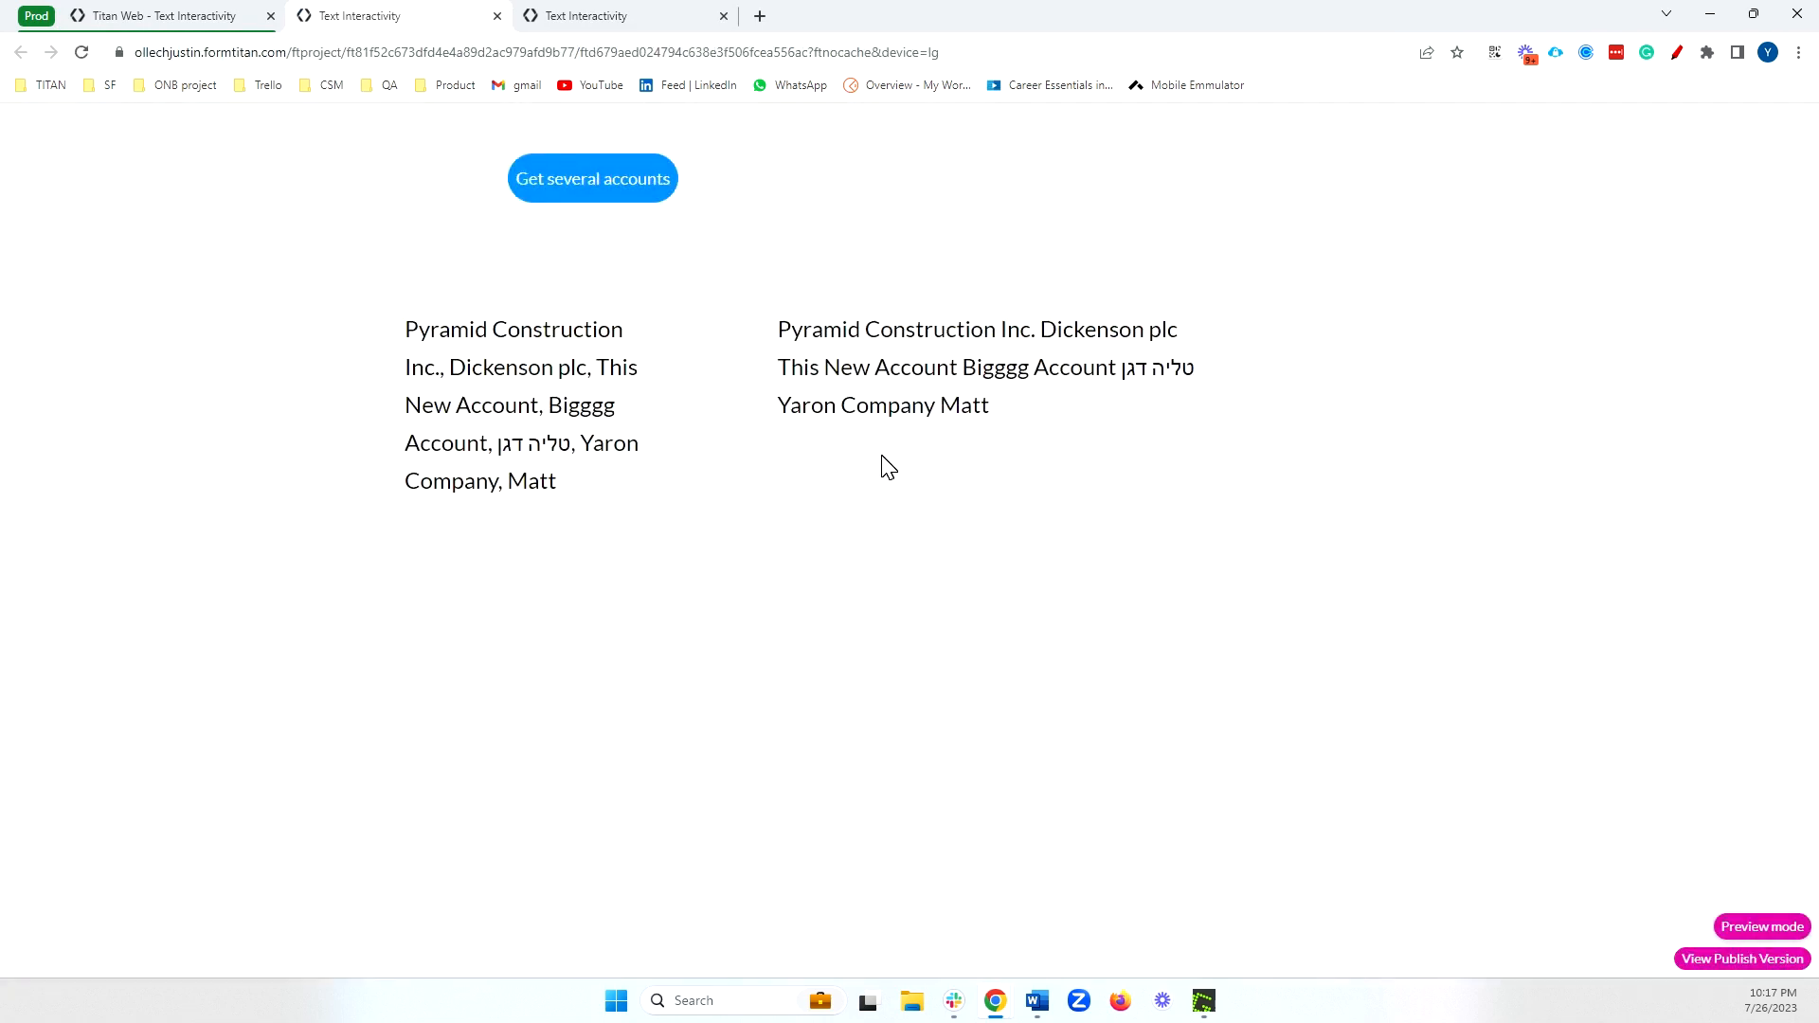
pyautogui.moveTo(580, 493); pyautogui.dragTo(420, 360)
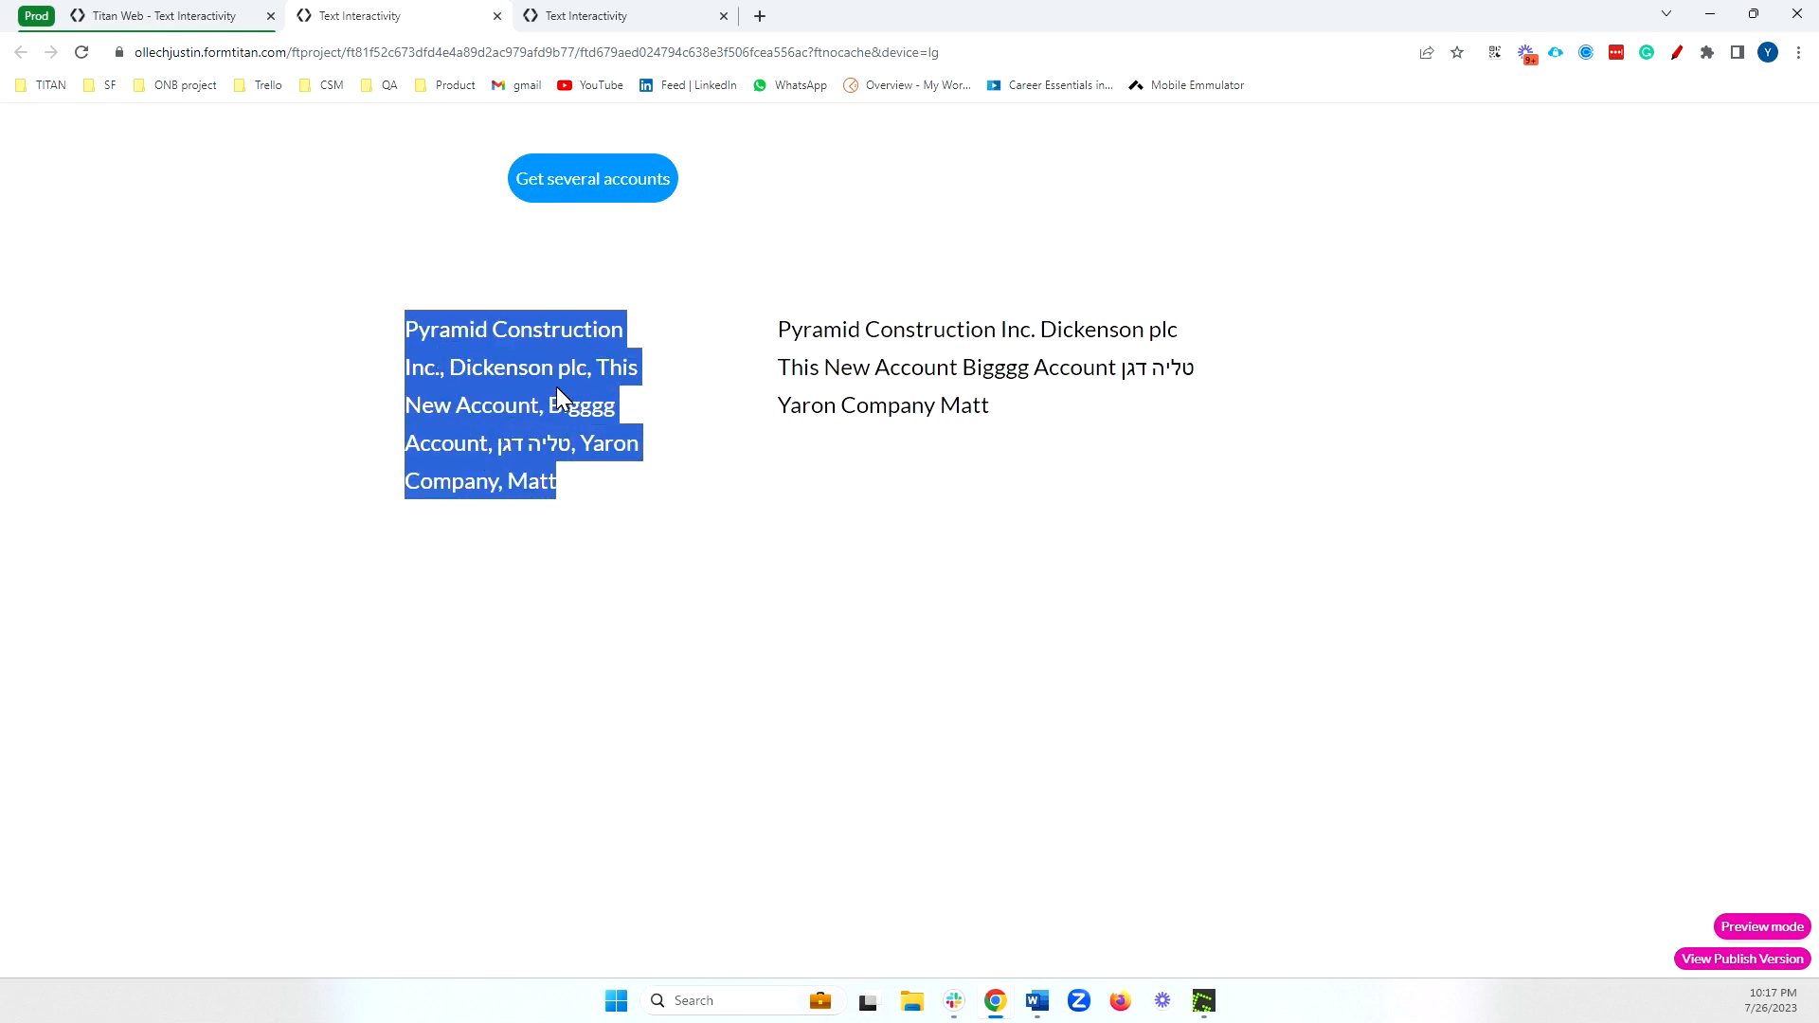
pyautogui.moveTo(779, 329); pyautogui.dragTo(1187, 420)
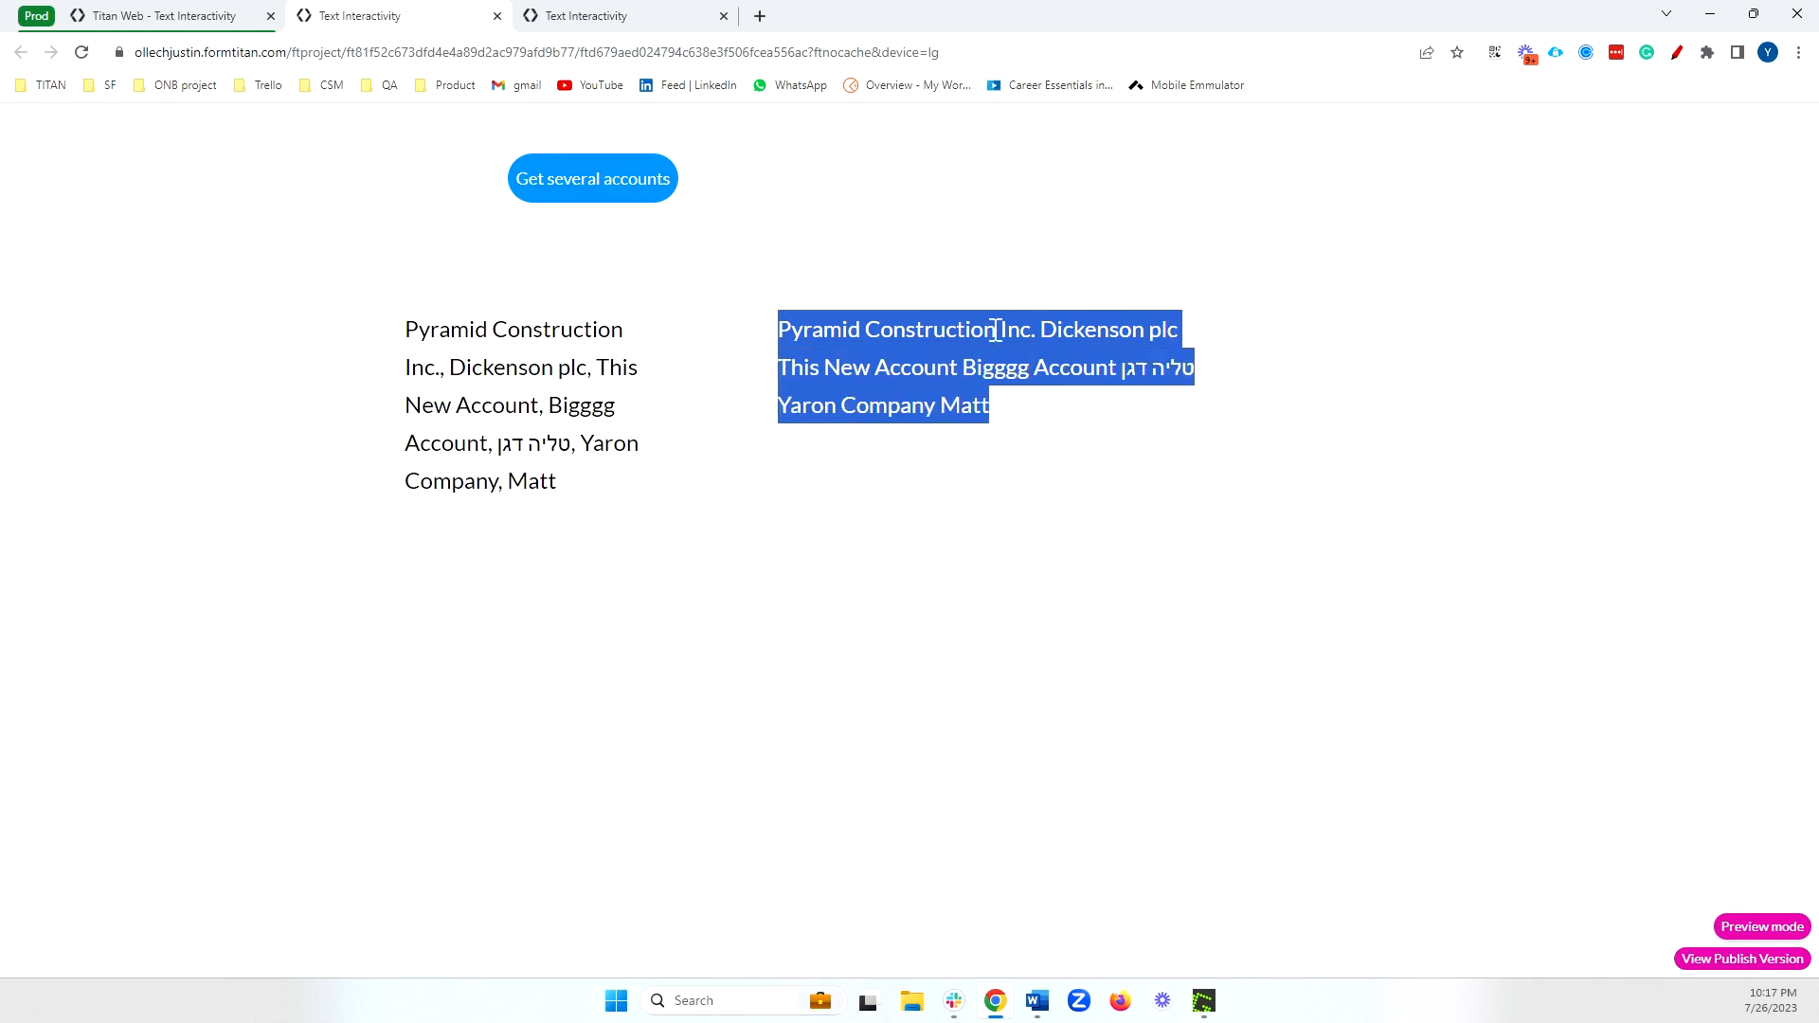
pyautogui.click(591, 369)
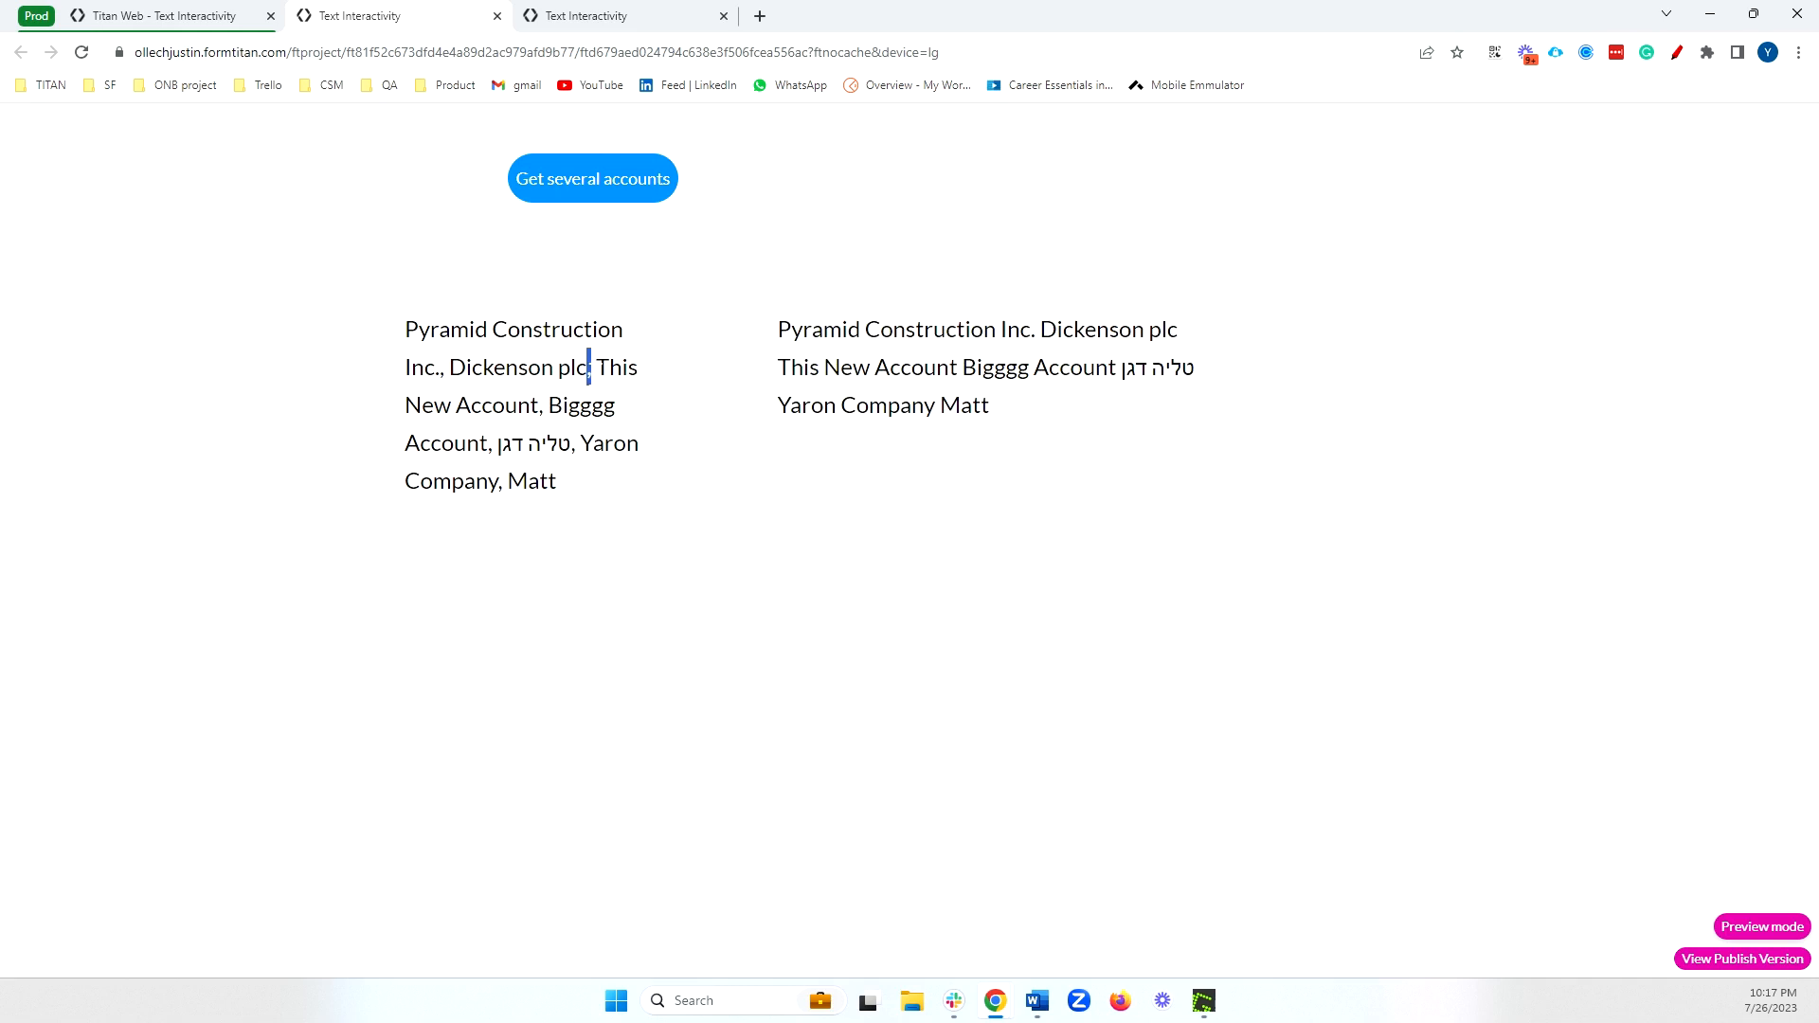
pyautogui.doubleClick(543, 406)
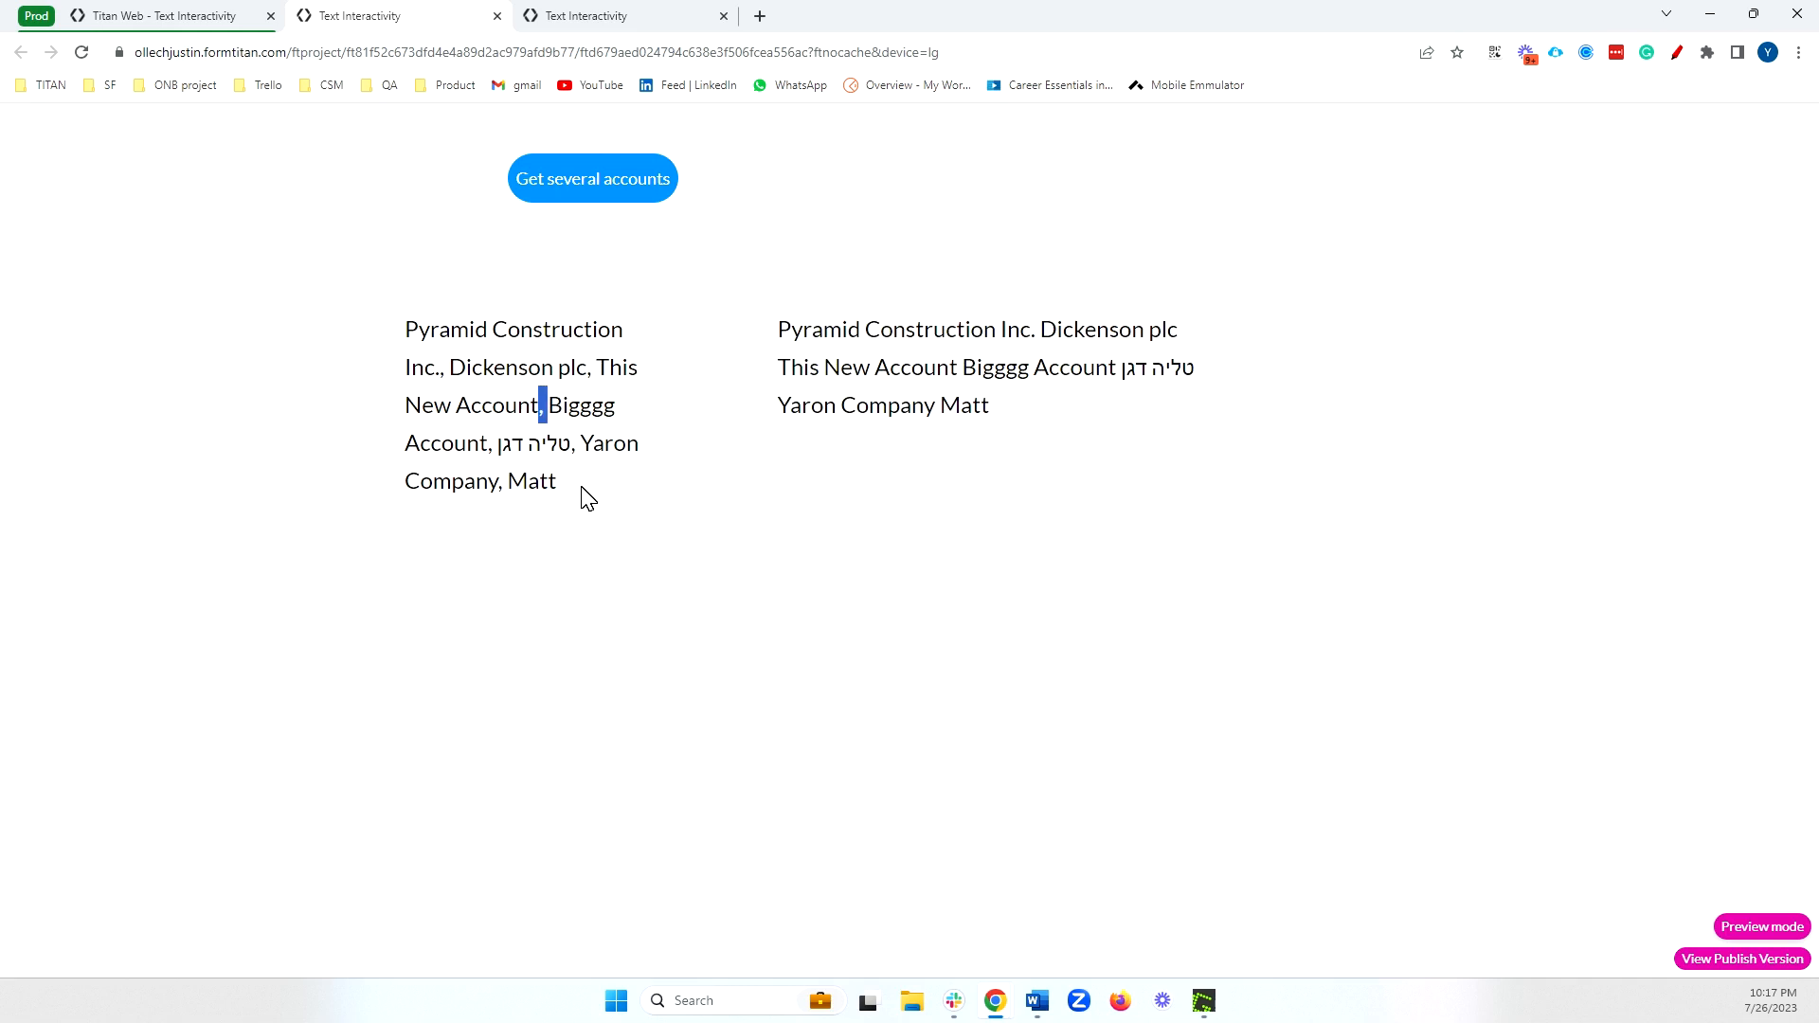